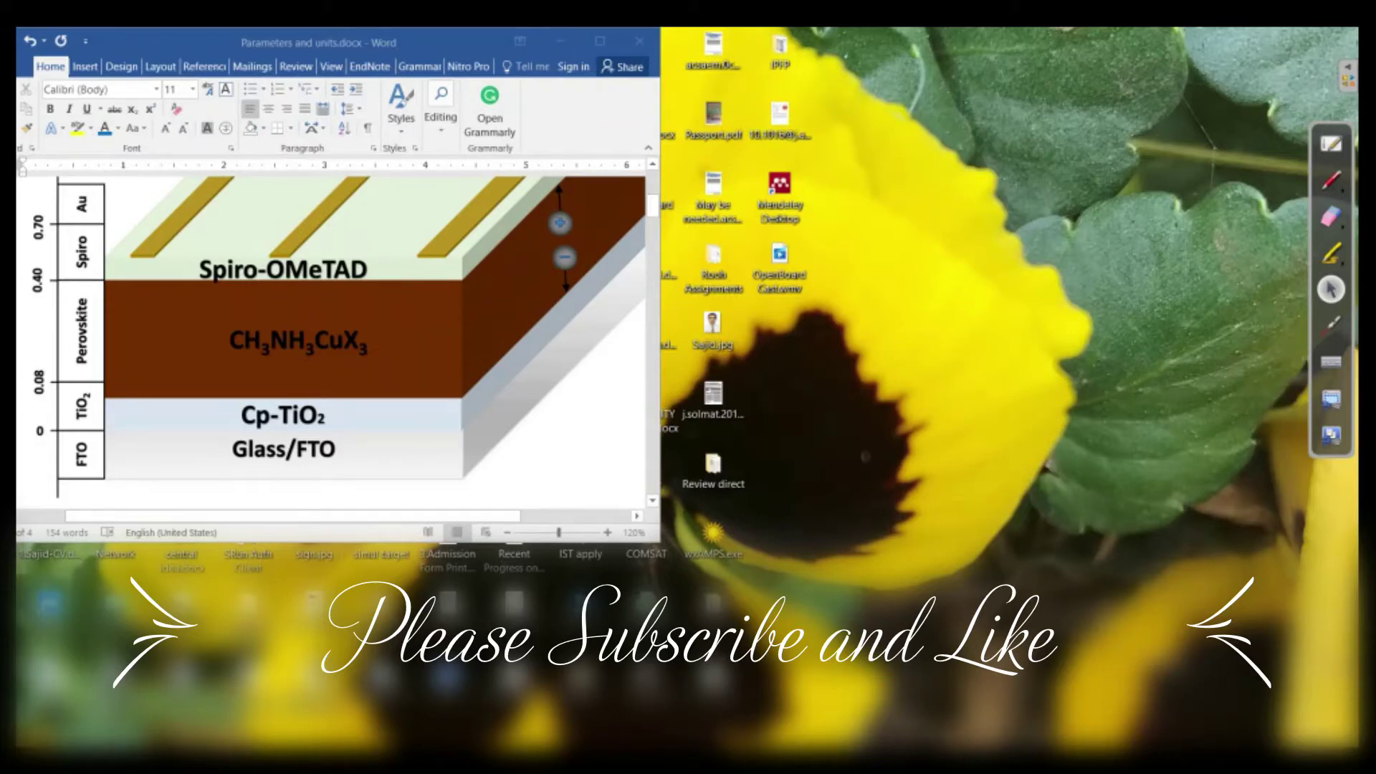
# Step: Launch wxAMPS, turn on the light in the ambient settings, and place the main window beside the Word document
pyautogui.doubleClick(713, 537)
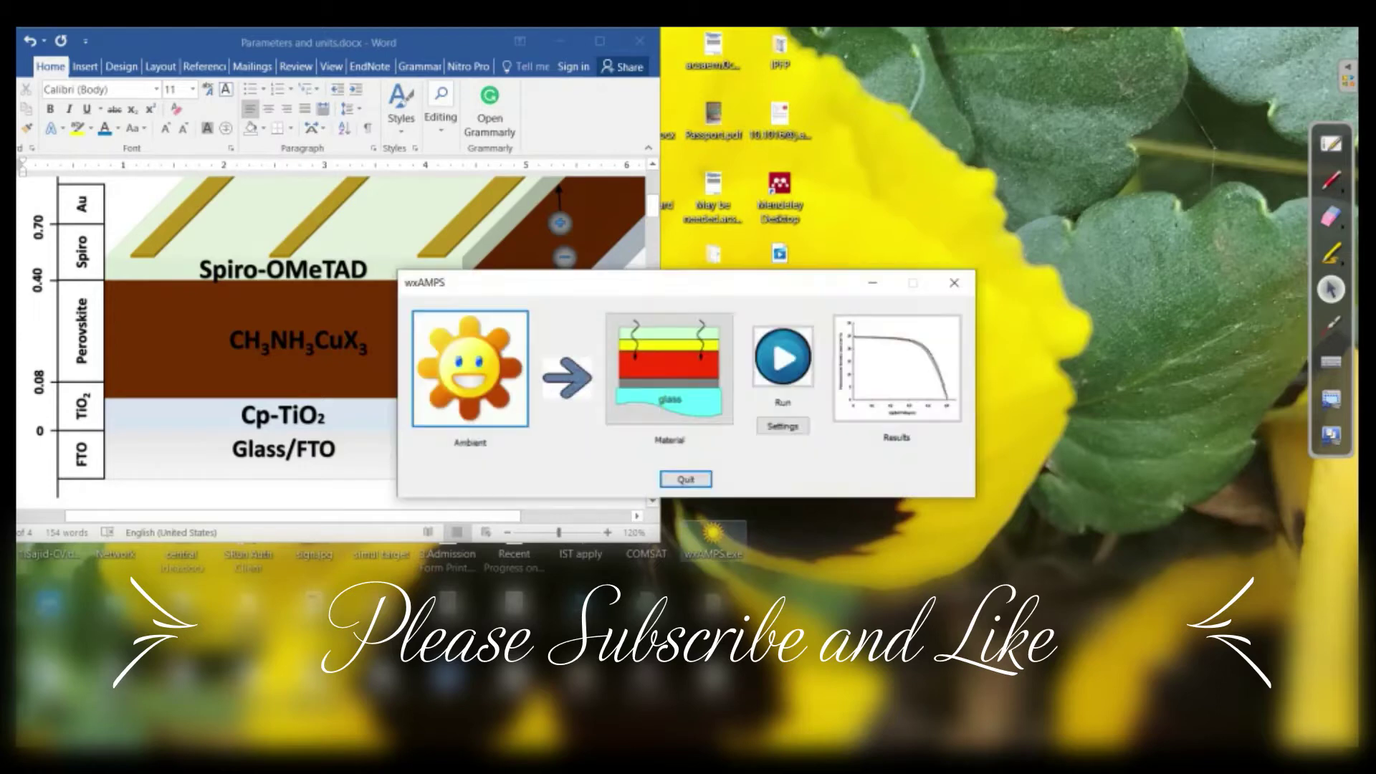
pyautogui.click(470, 369)
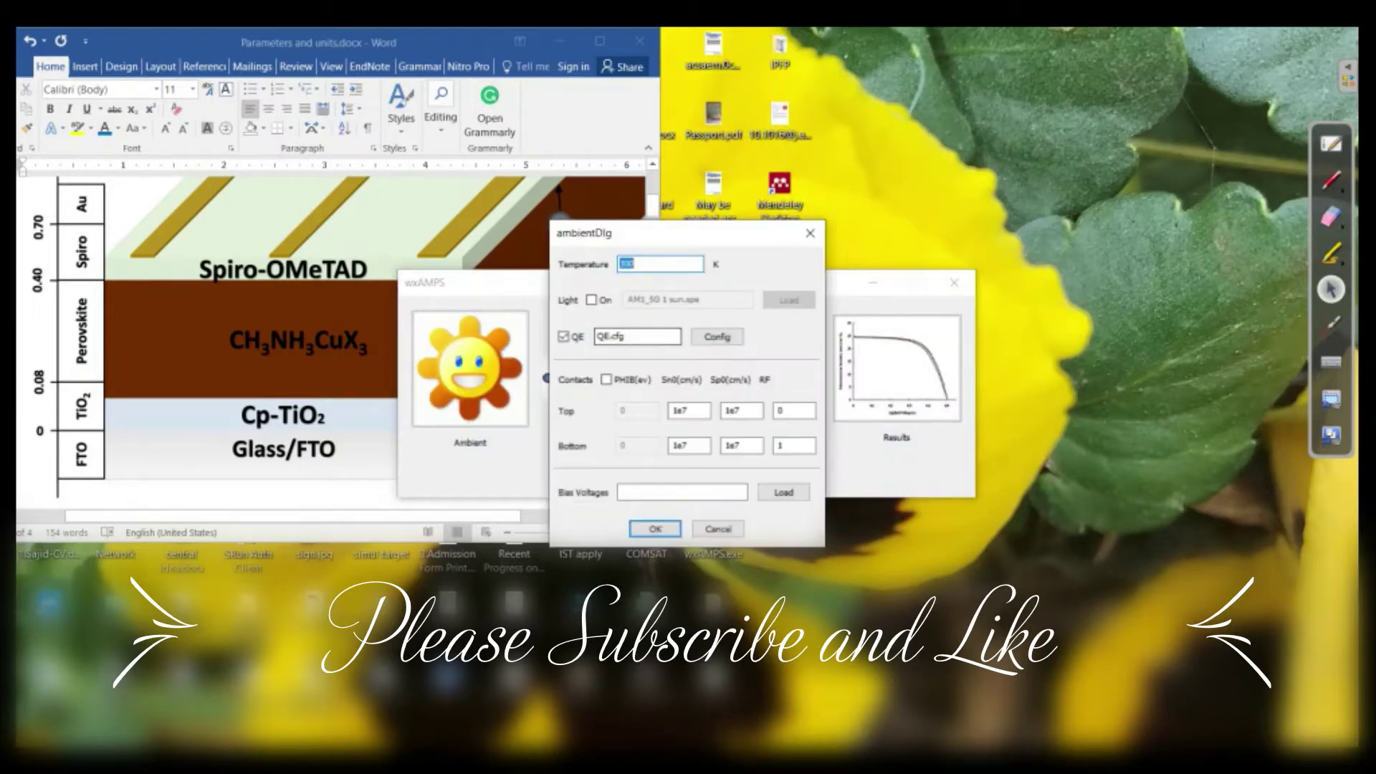
pyautogui.click(592, 300)
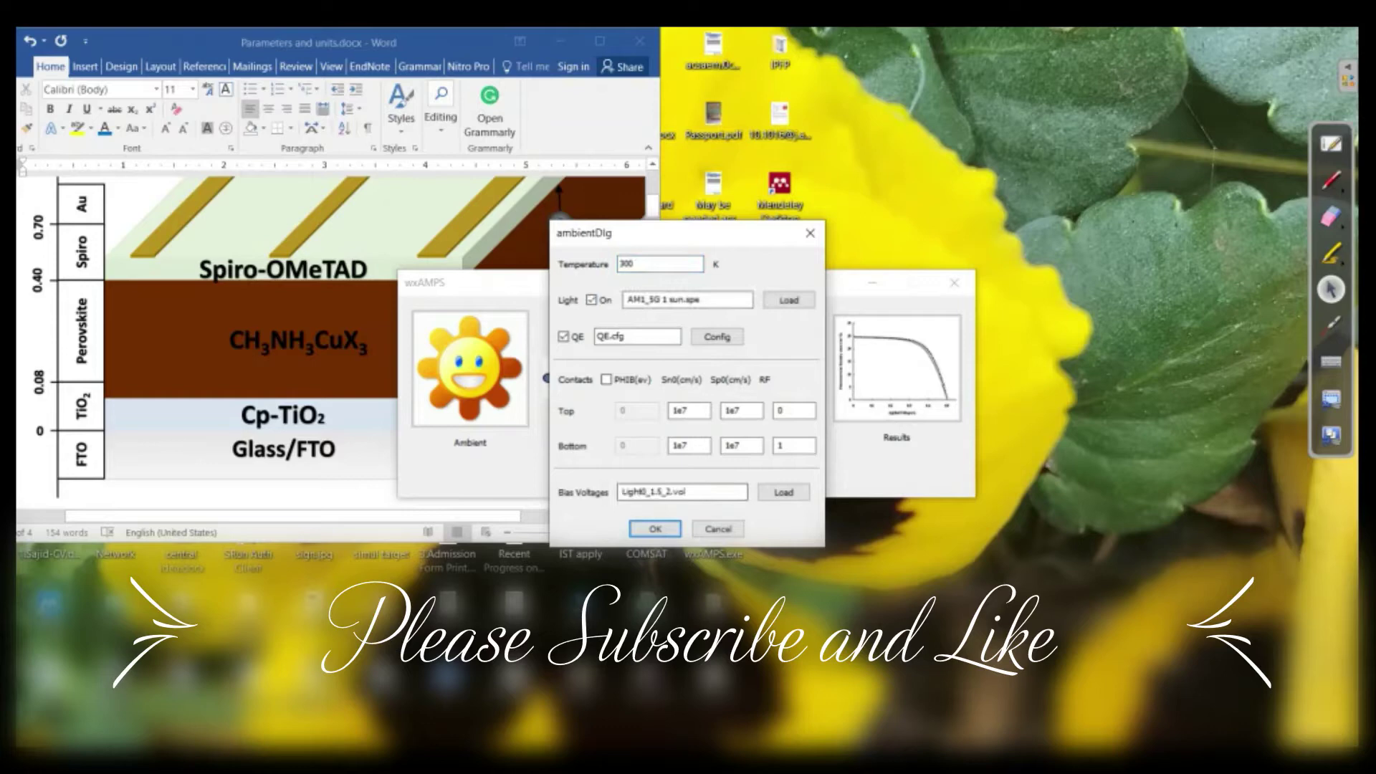
pyautogui.press('Return')
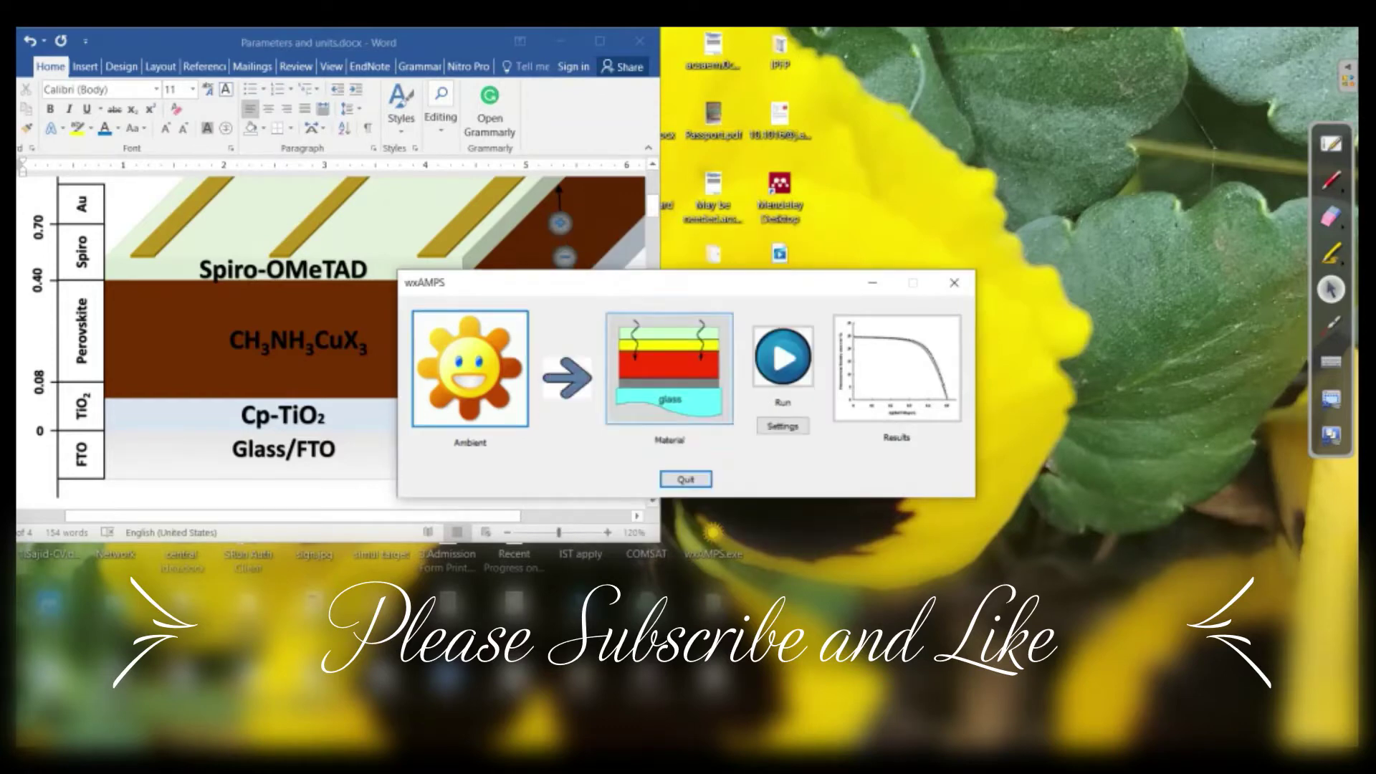
pyautogui.moveTo(667, 283); pyautogui.dragTo(895, 266)
pyautogui.moveTo(802, 265); pyautogui.dragTo(810, 266)
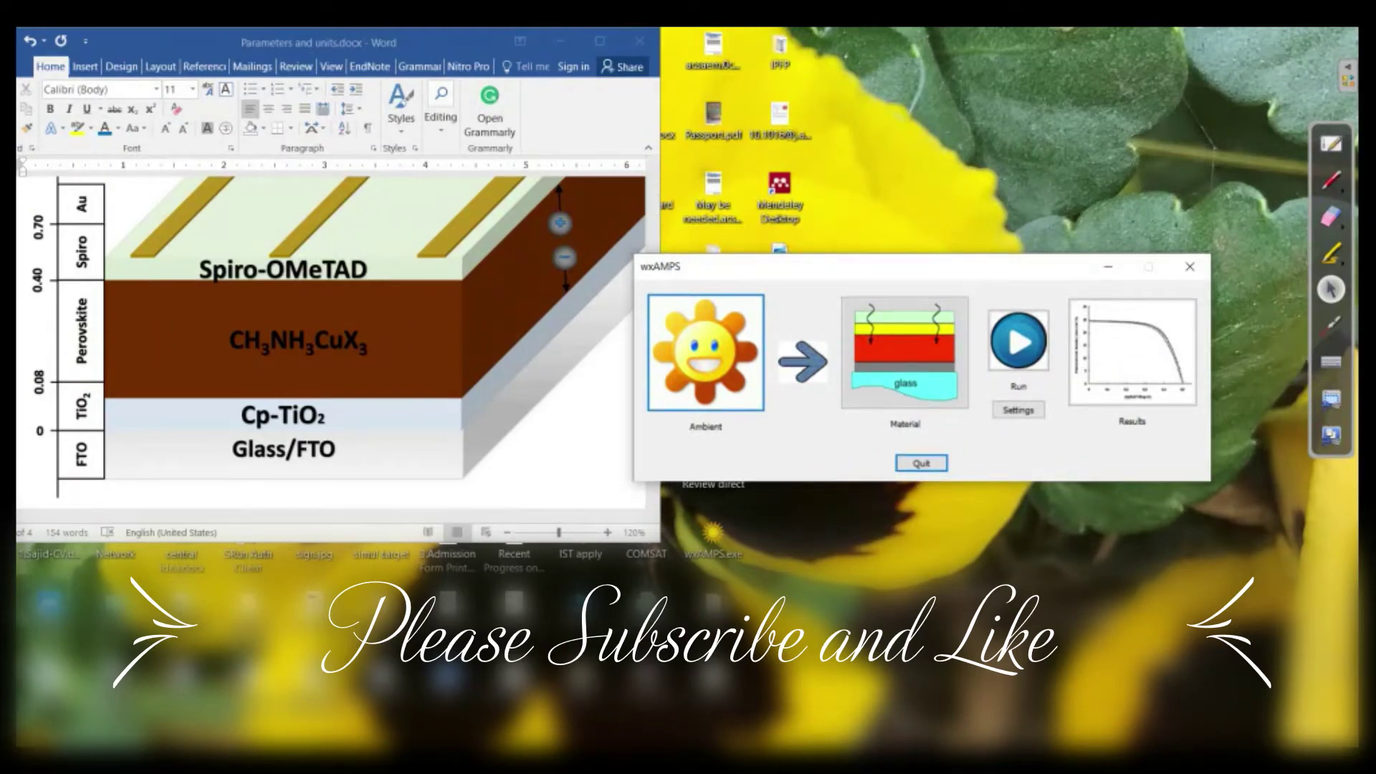
# Step: Examine the solar cell's layer stack diagram and thickness scale in the Parameters and units document
pyautogui.click(600, 42)
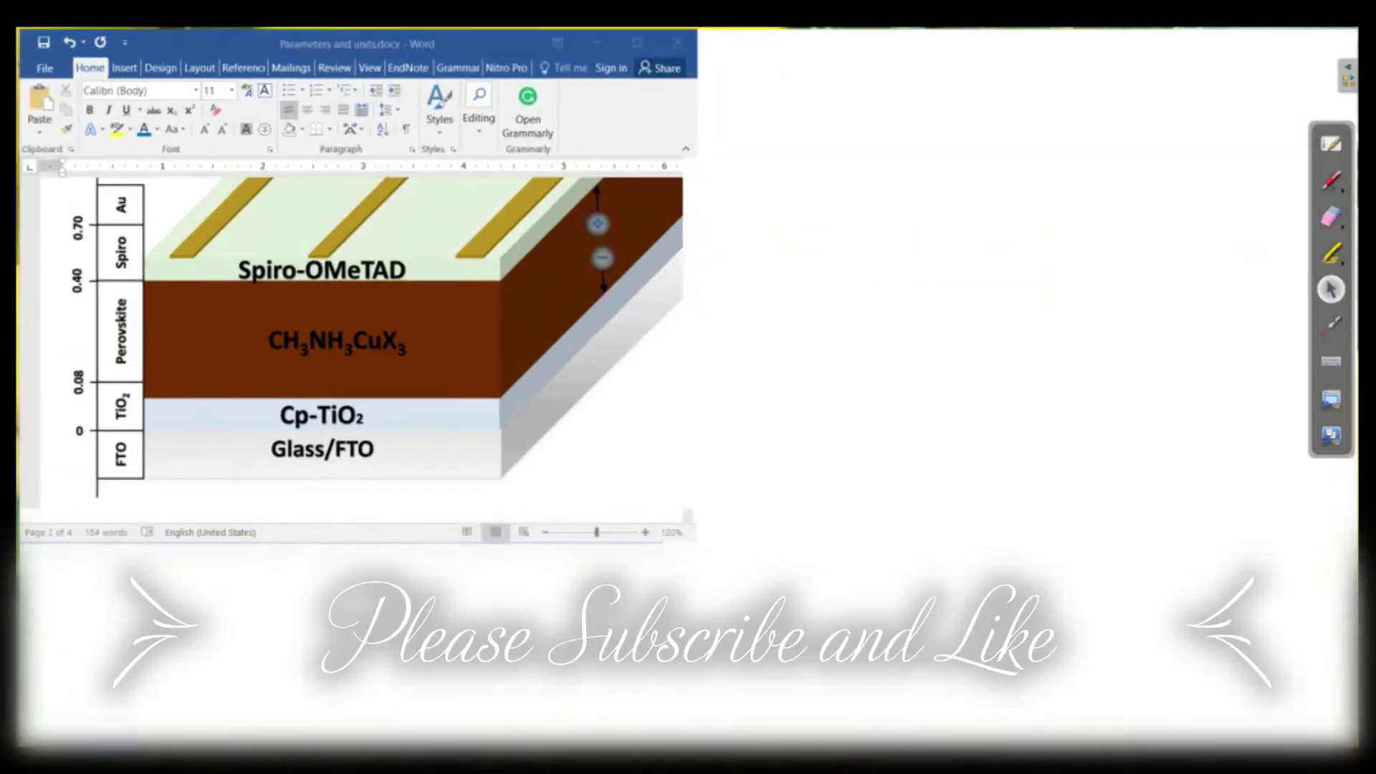
pyautogui.scroll(2, 688, 401)
pyautogui.scroll(1, 688, 402)
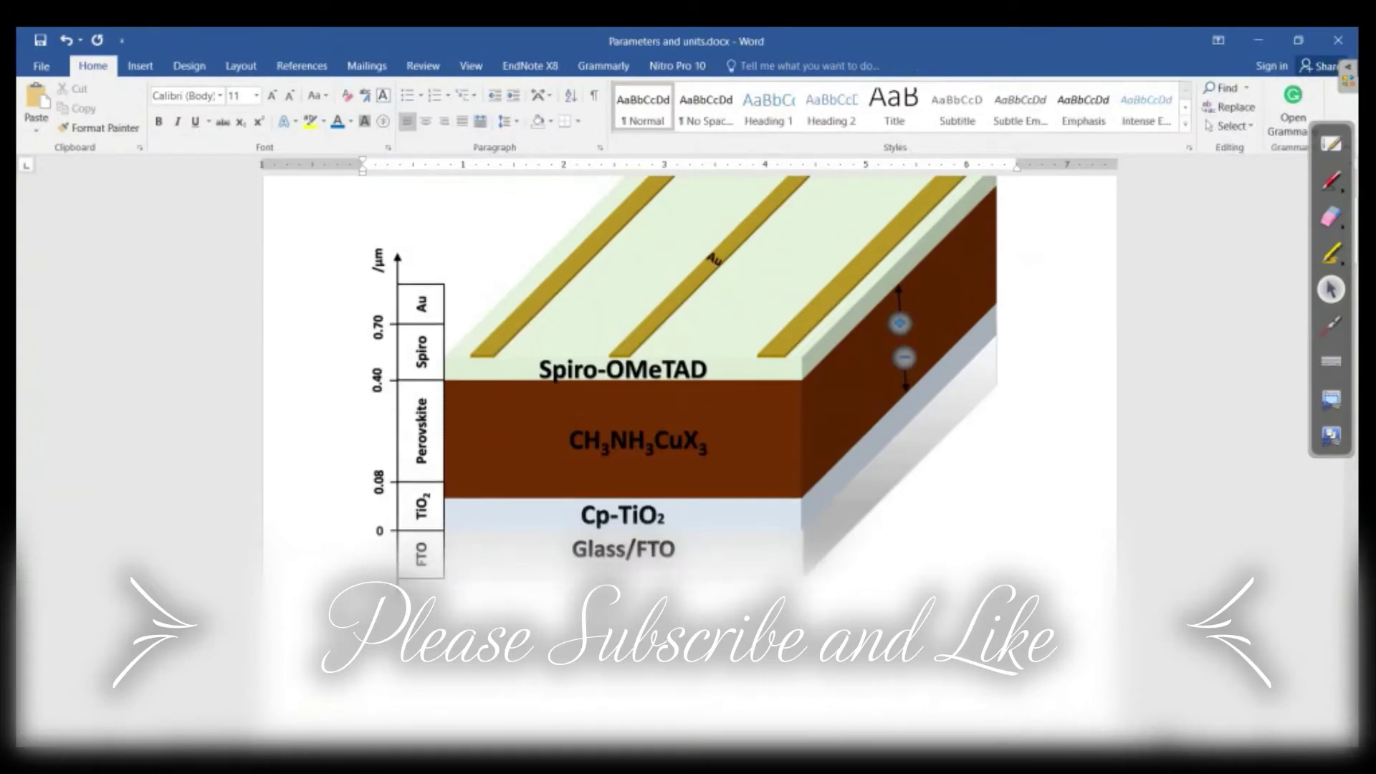
pyautogui.scroll(2, 688, 401)
pyautogui.scroll(-1, 688, 401)
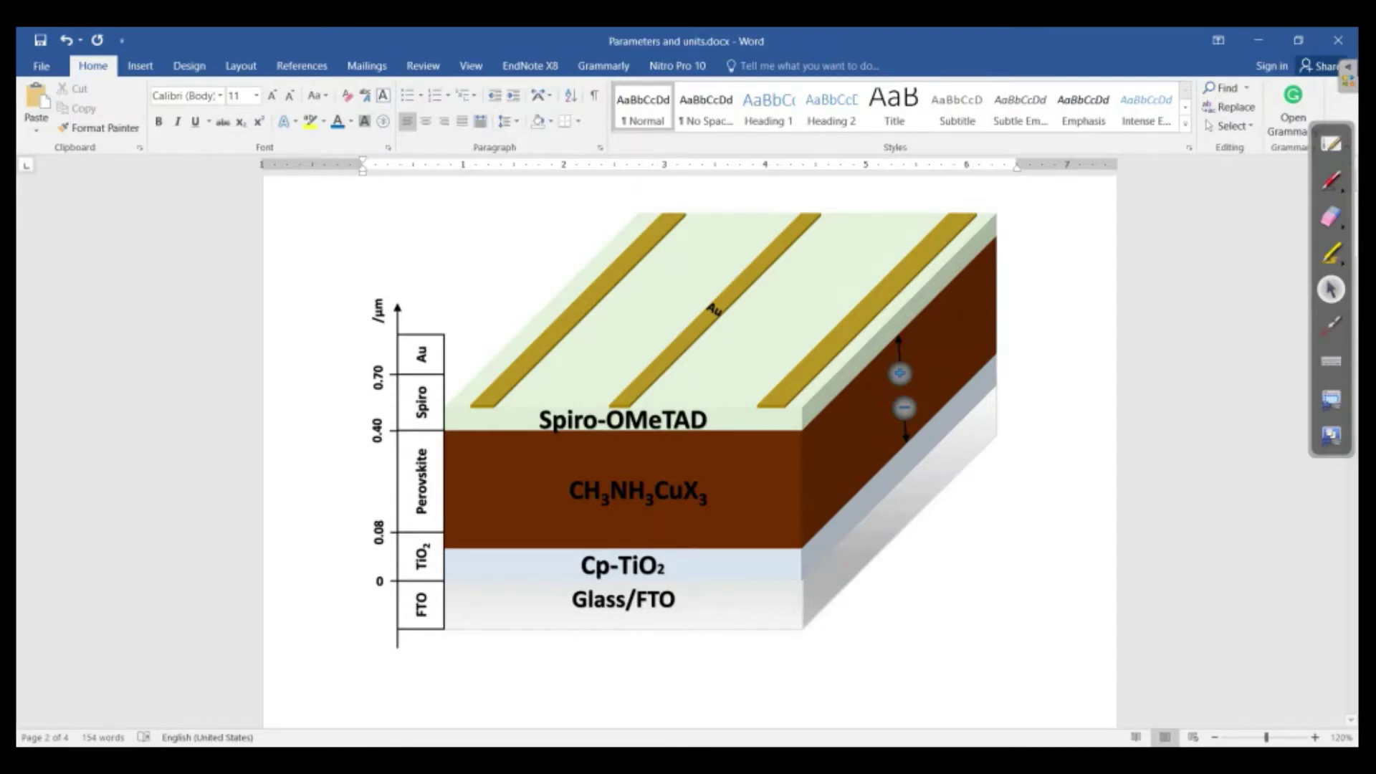
pyautogui.click(1297, 40)
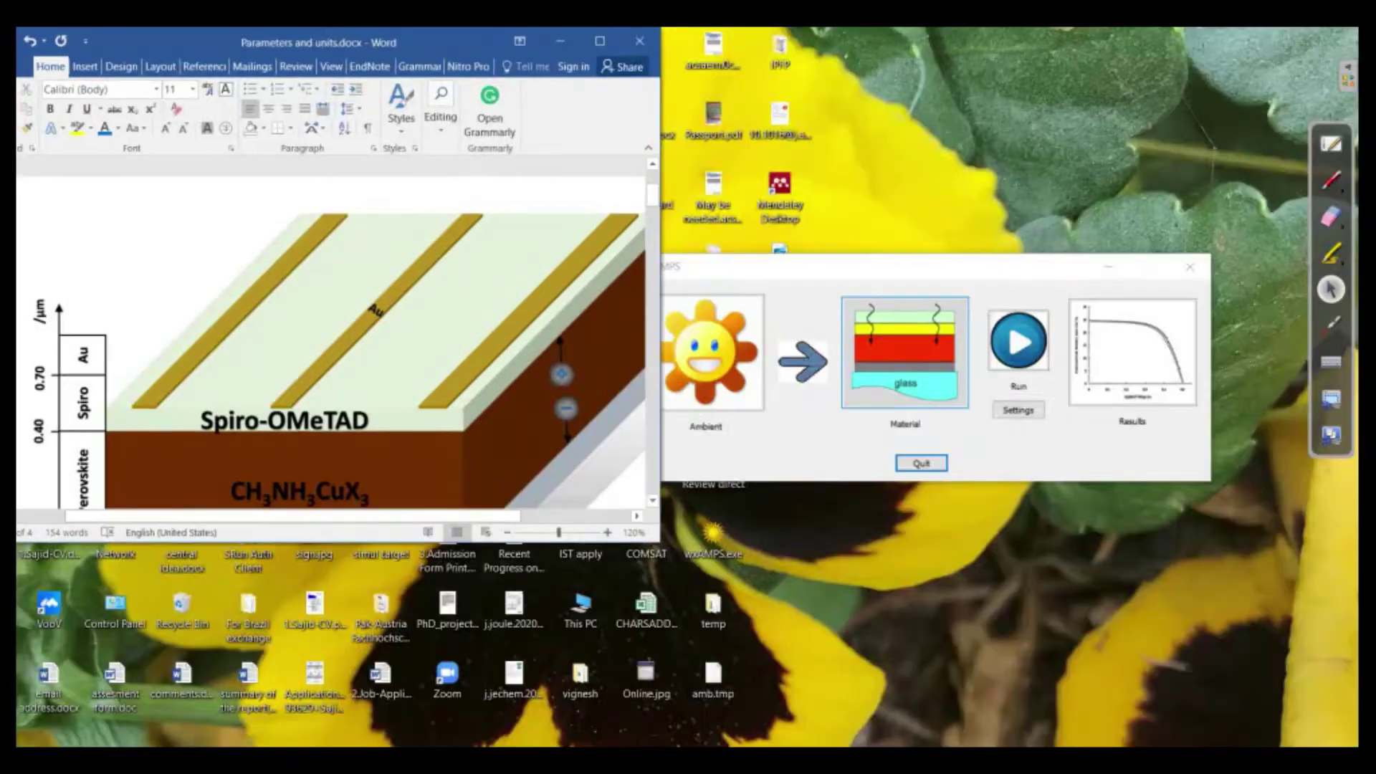
# Step: Open the material settings in wxAMPS and name the first layer TiO2
pyautogui.click(924, 268)
pyautogui.click(905, 353)
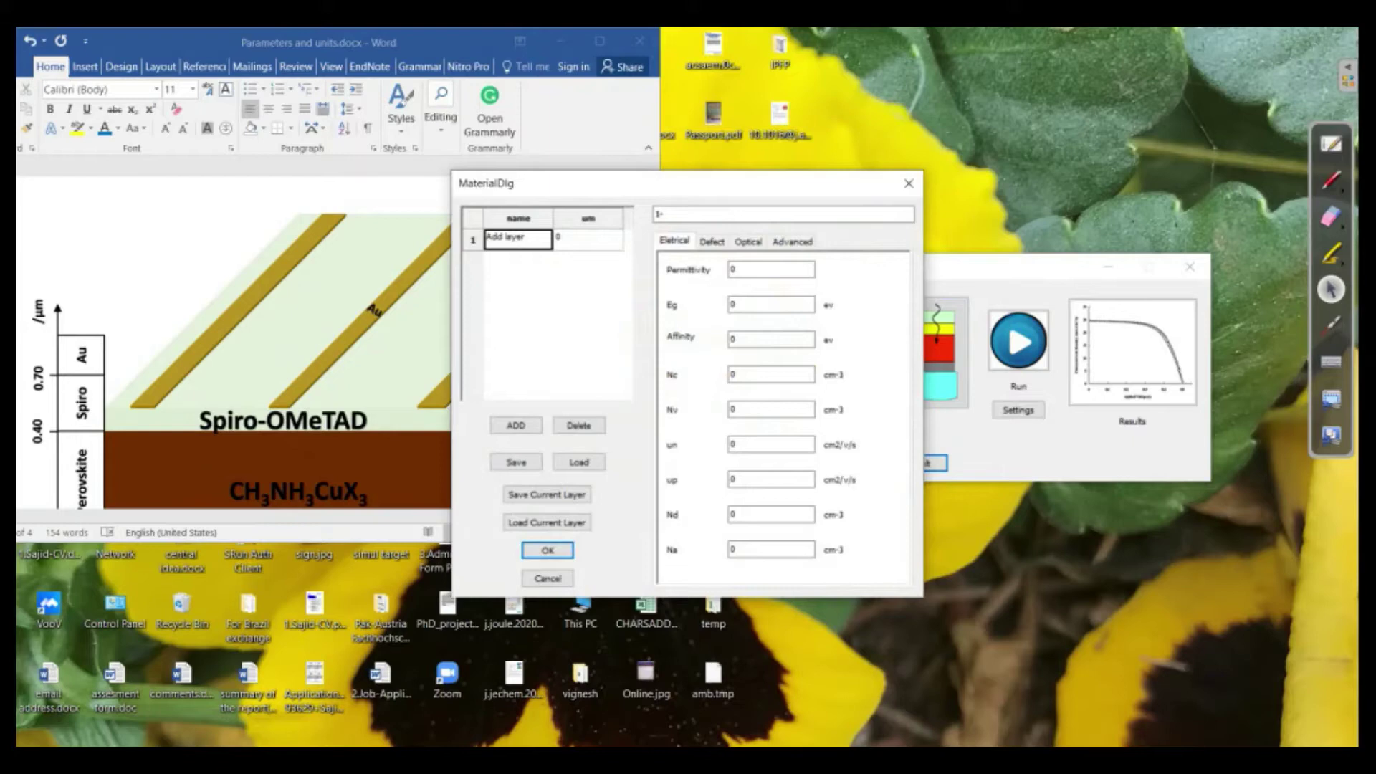
pyautogui.moveTo(545, 183); pyautogui.dragTo(716, 130)
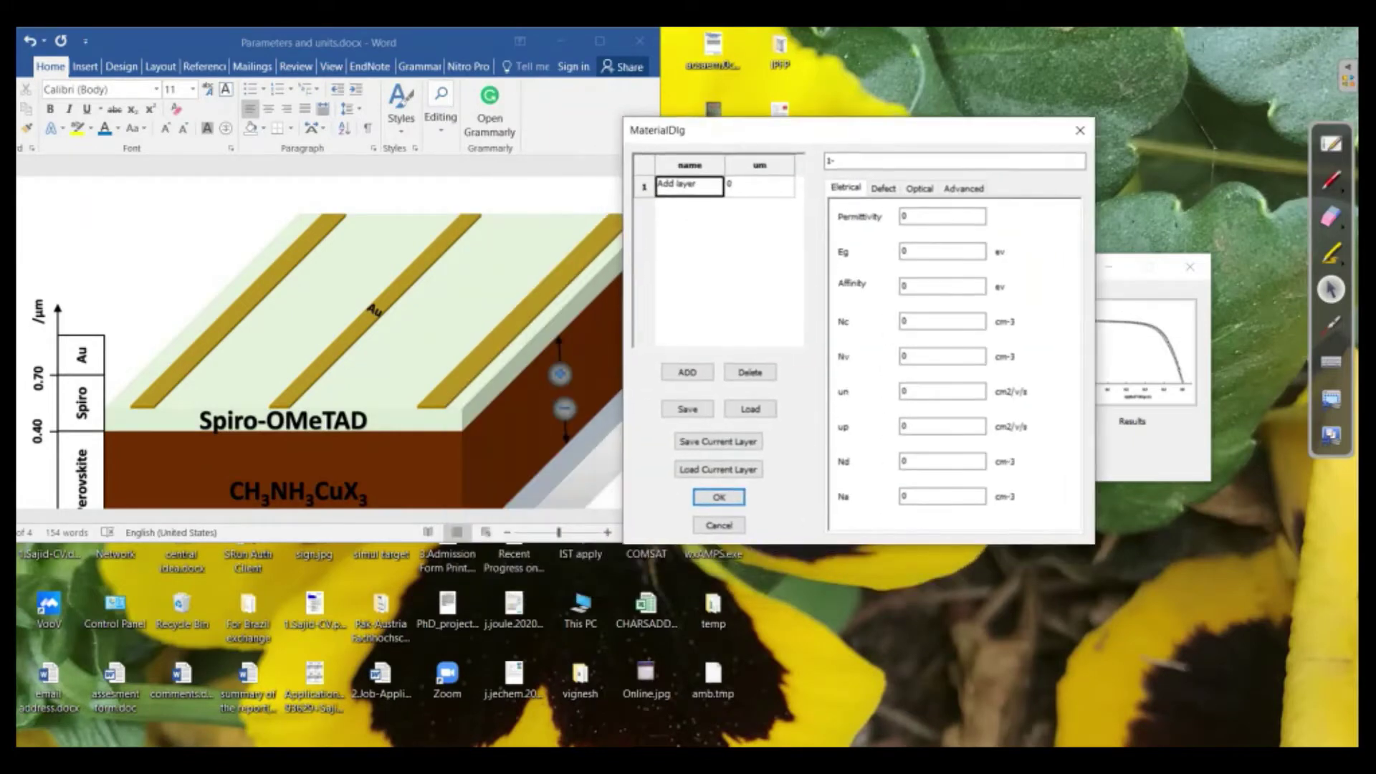
pyautogui.click(681, 185)
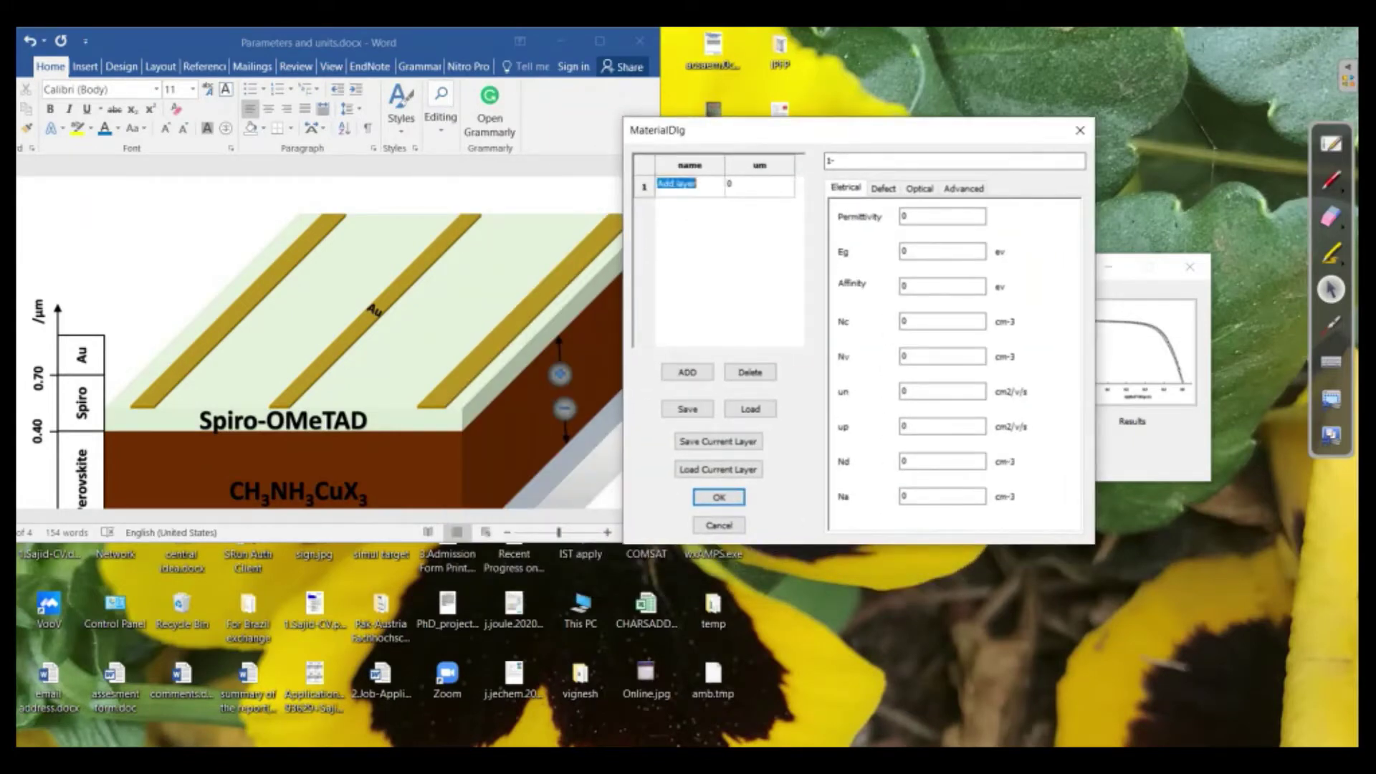
pyautogui.write('TiO2')
# Step: Set the TiO2 layer's thickness to 0.03 um, based on the document's parameter table
pyautogui.click(759, 186)
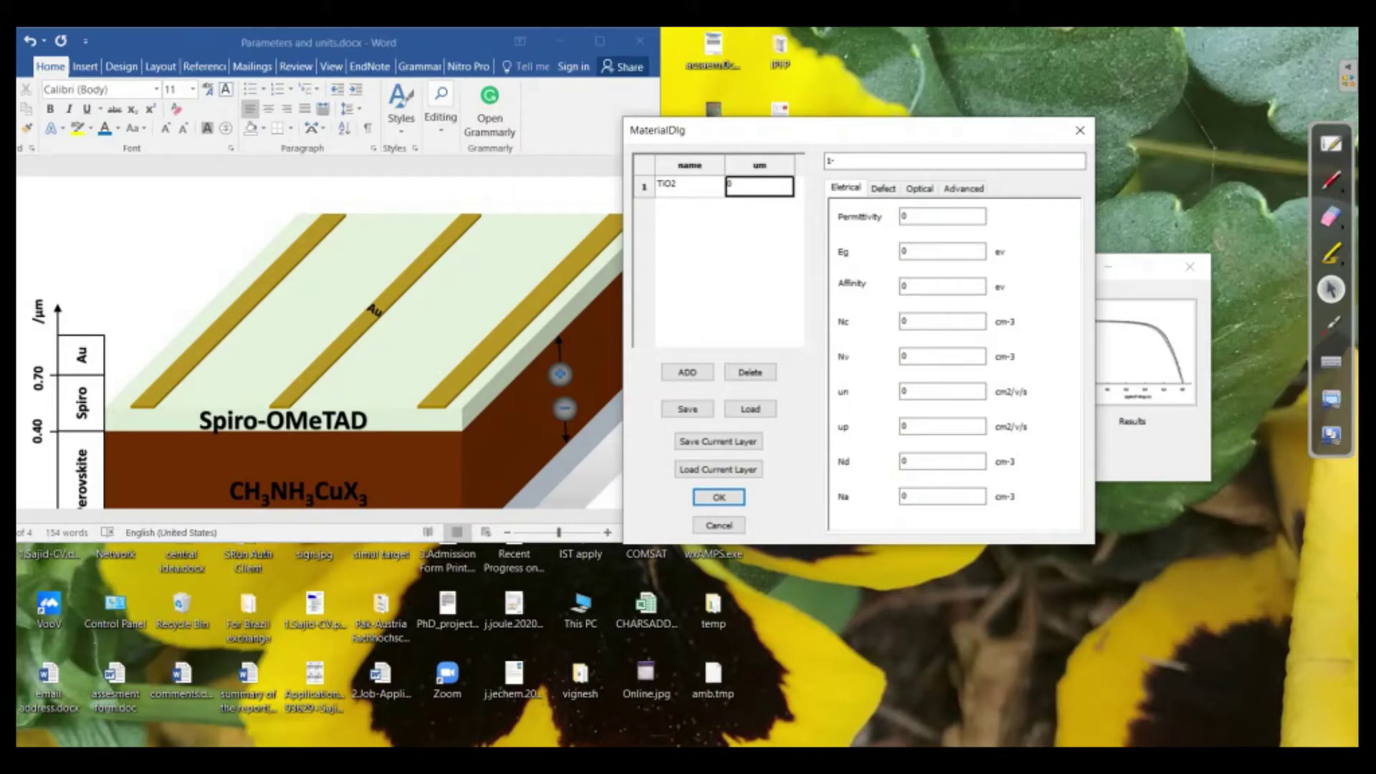
pyautogui.click(444, 44)
pyautogui.scroll(-12, 437, 323)
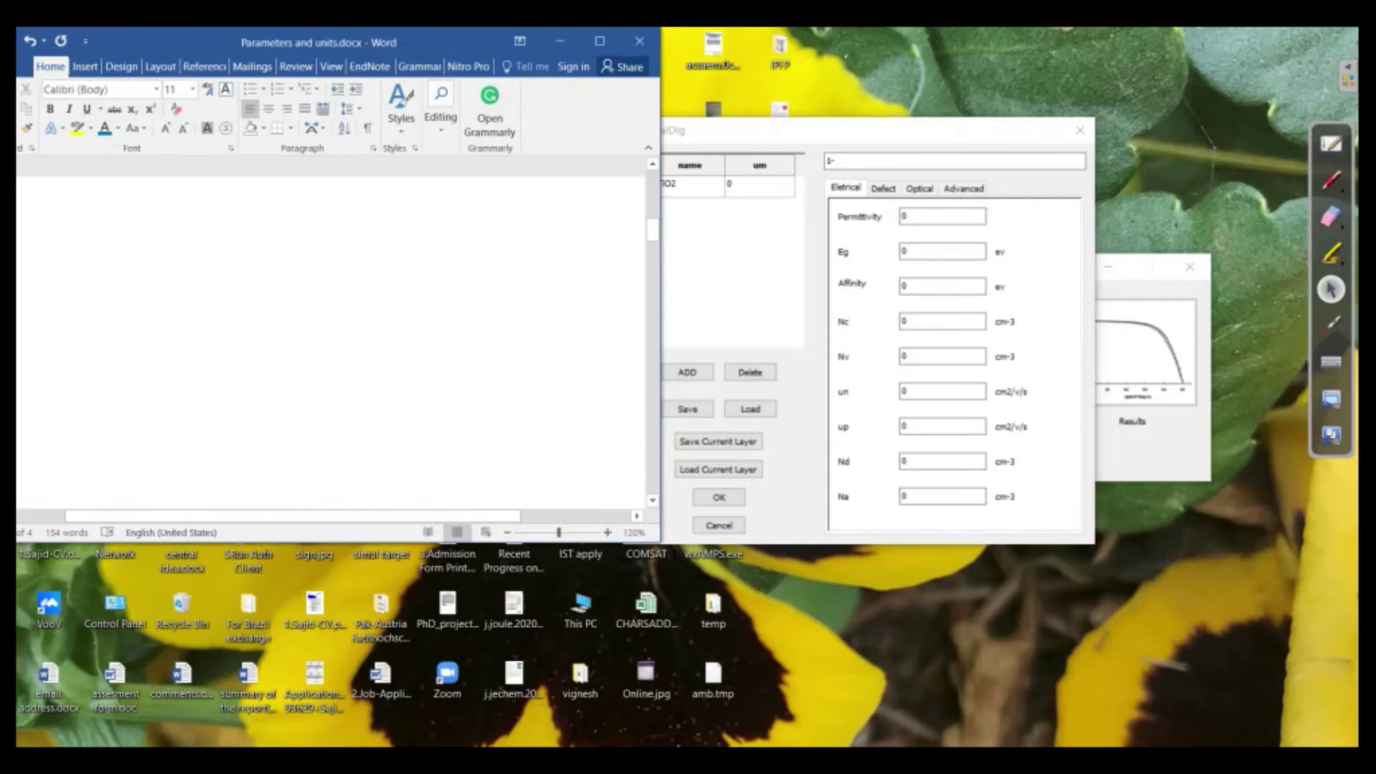
pyautogui.scroll(-3, 329, 341)
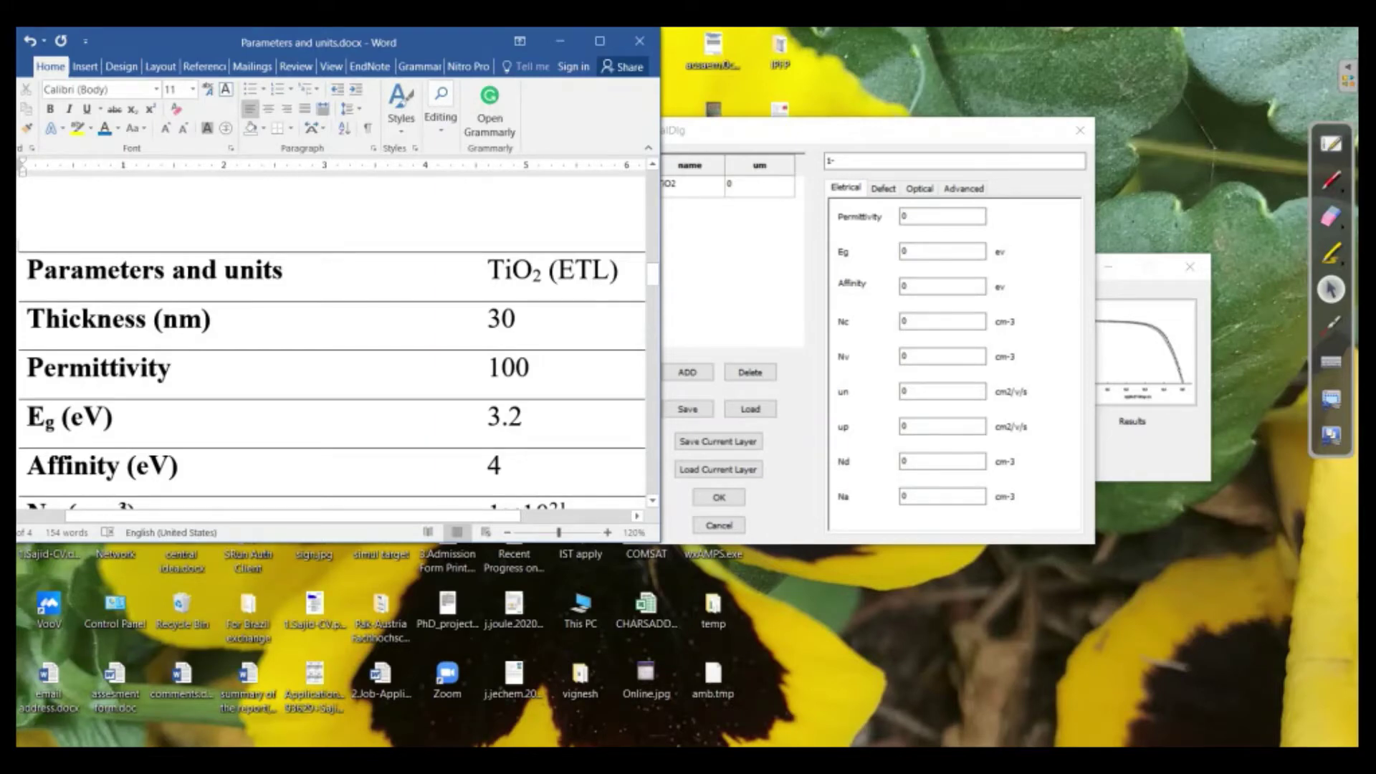
pyautogui.click(760, 186)
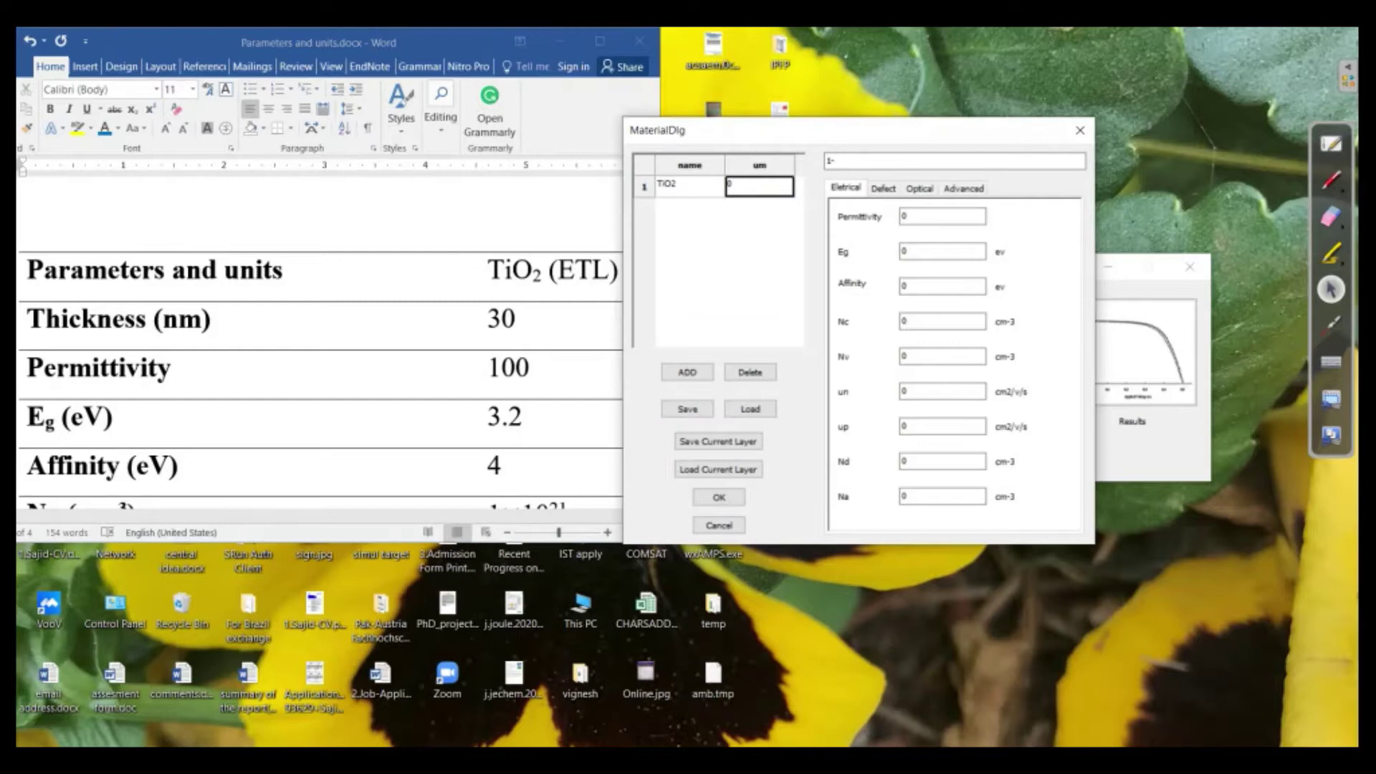
pyautogui.write('0.03')
# Step: Set the TiO2 layer's permittivity to 100 and its band gap Eg to 3.2 eV
pyautogui.scroll(-1, 320, 358)
pyautogui.click(925, 217)
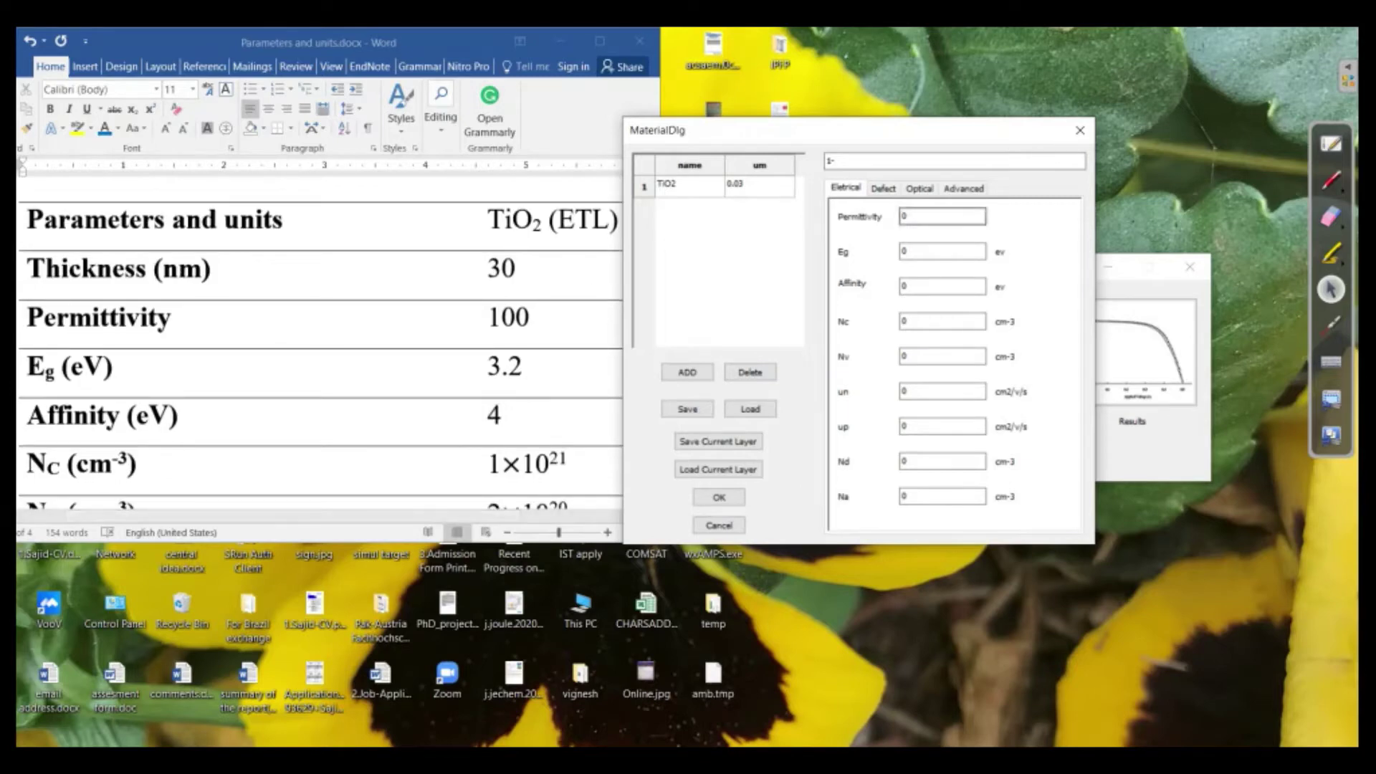
pyautogui.doubleClick(904, 215)
pyautogui.write('100')
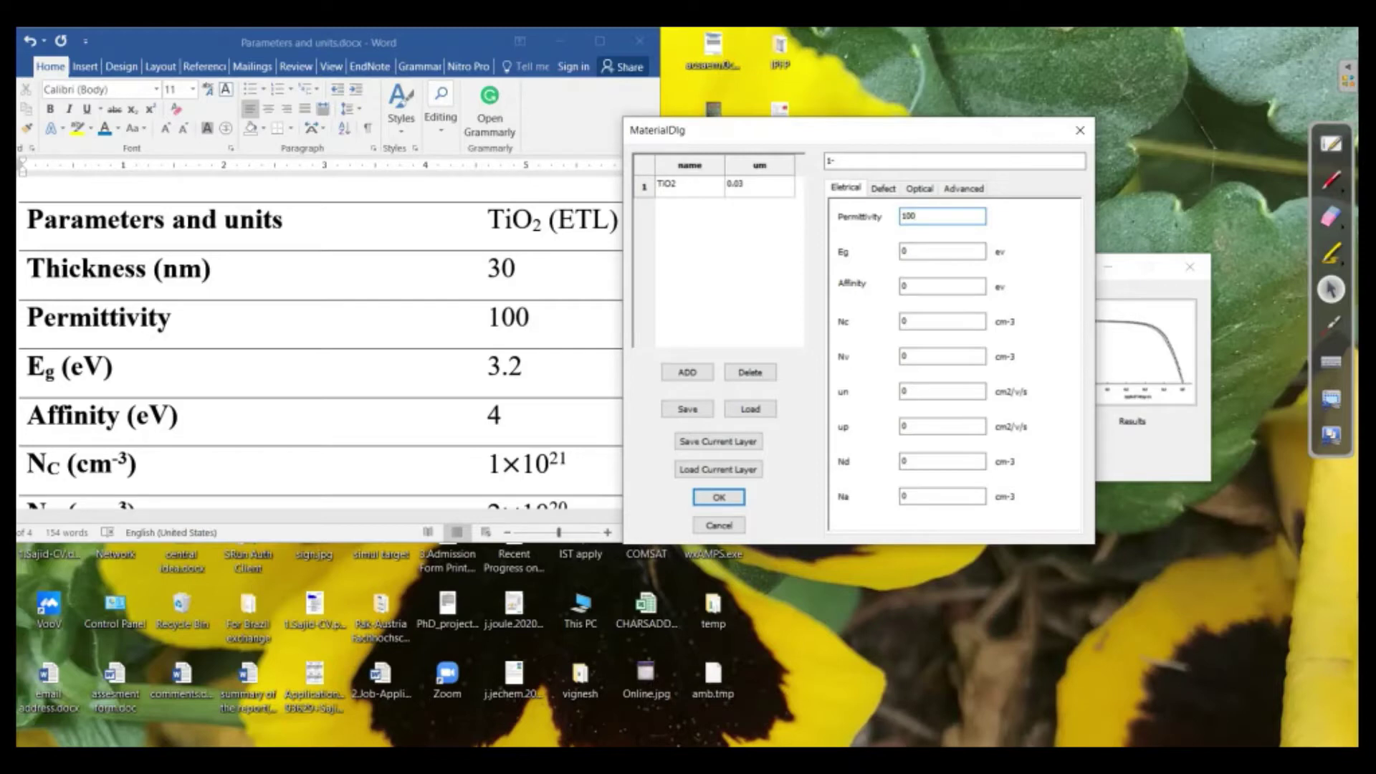
pyautogui.press('Tab')
pyautogui.write('3.2')
# Step: Set the TiO2 layer's affinity to 4 eV and its Nc to e21 cm-3
pyautogui.scroll(-1, 320, 349)
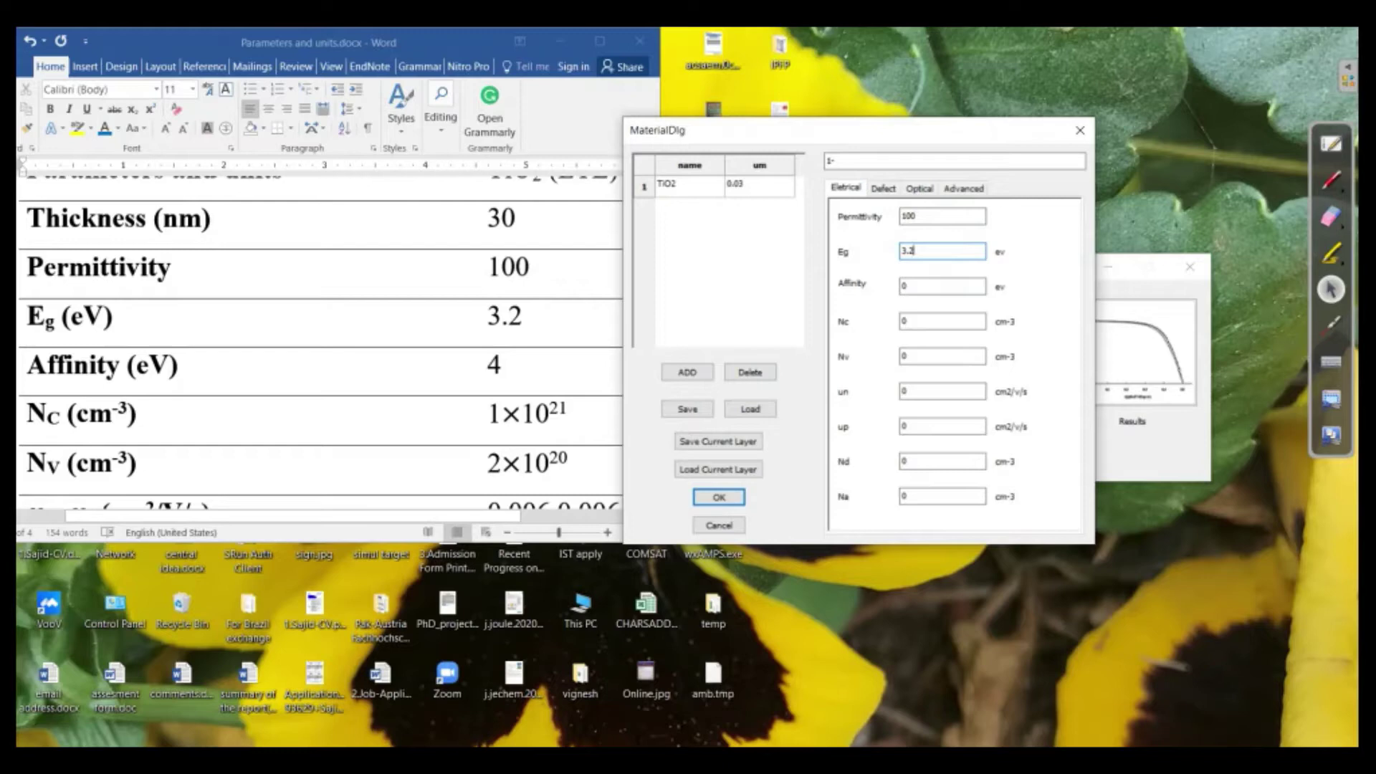
pyautogui.press('Tab')
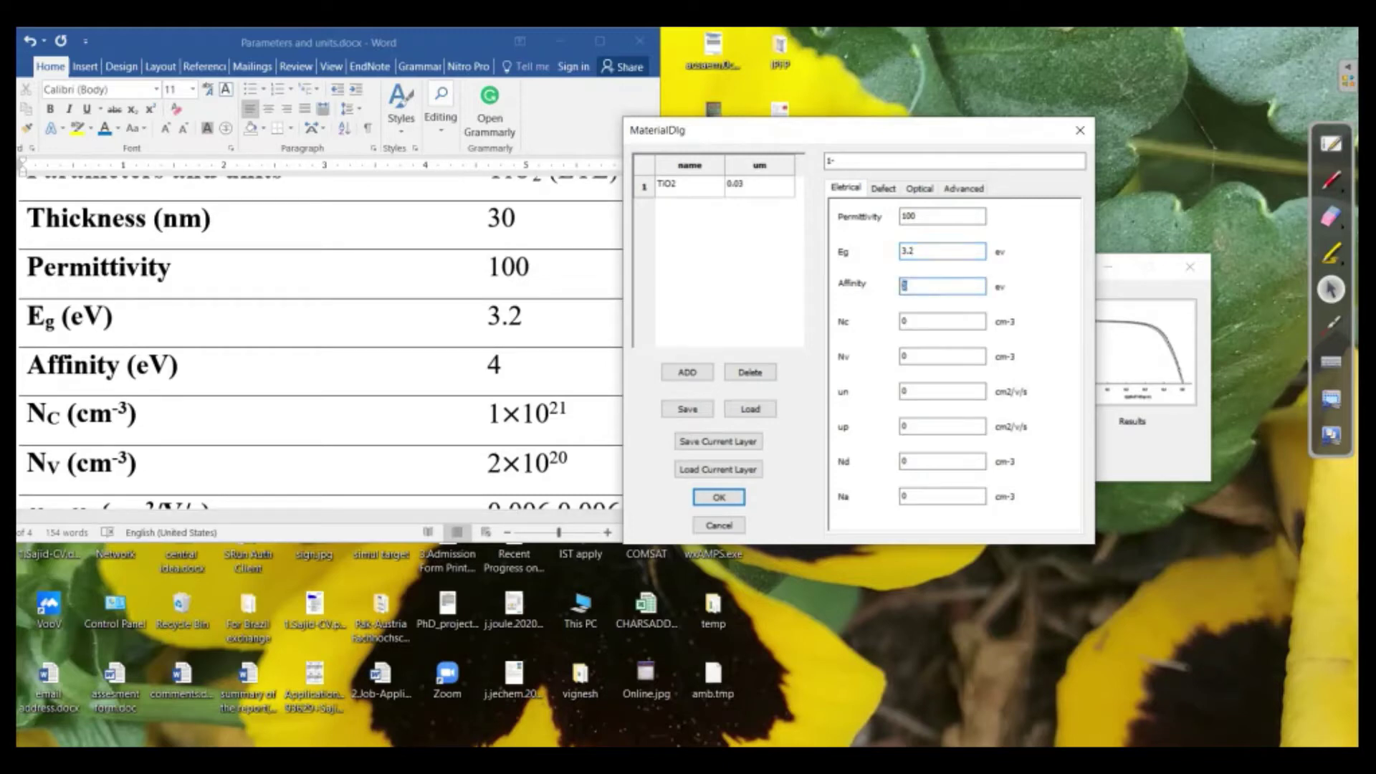
pyautogui.write('4')
pyautogui.press('Tab')
pyautogui.write('1021')
pyautogui.click(919, 357)
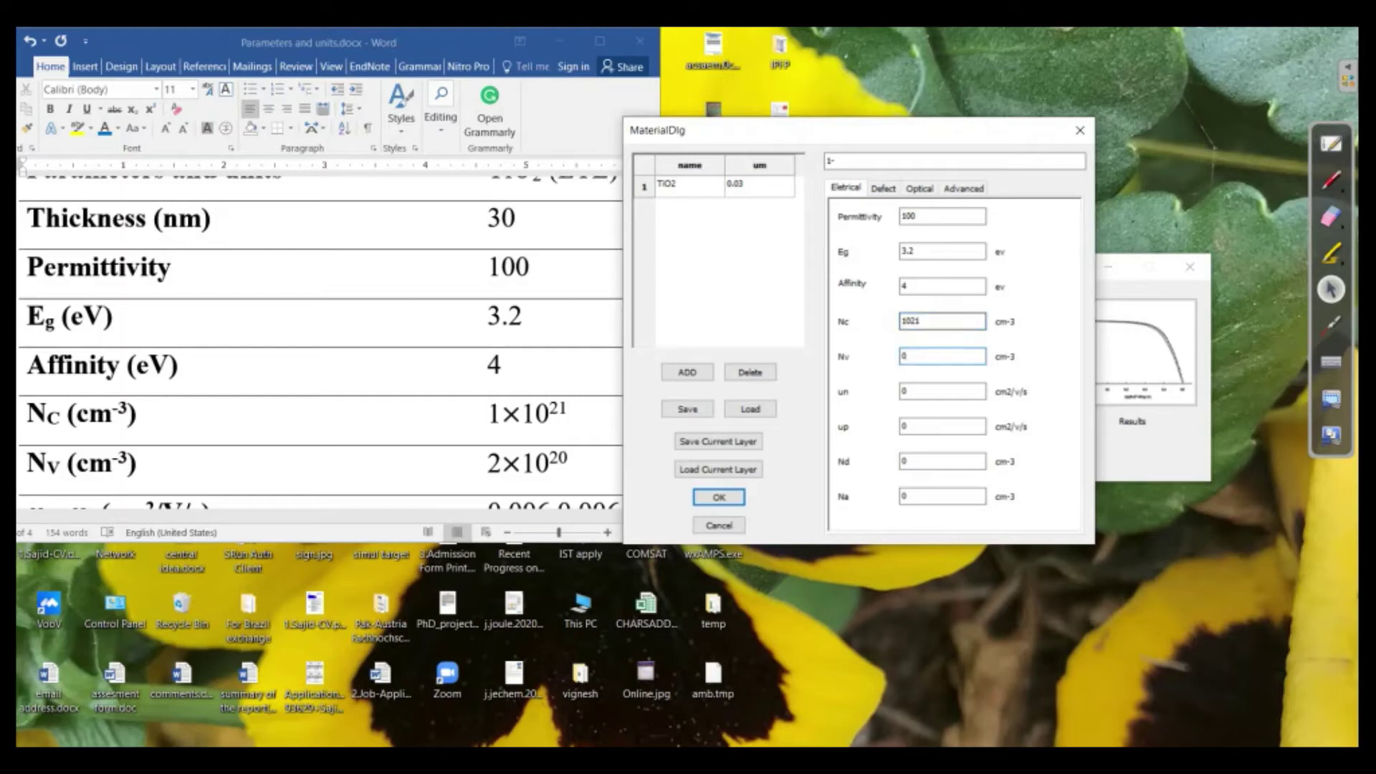
pyautogui.doubleClick(912, 321)
pyautogui.write('1e')
pyautogui.write('21')
# Step: Set the TiO2 layer's Nv to 2e20 cm-3
pyautogui.press('Tab')
pyautogui.scroll(-1, 320, 348)
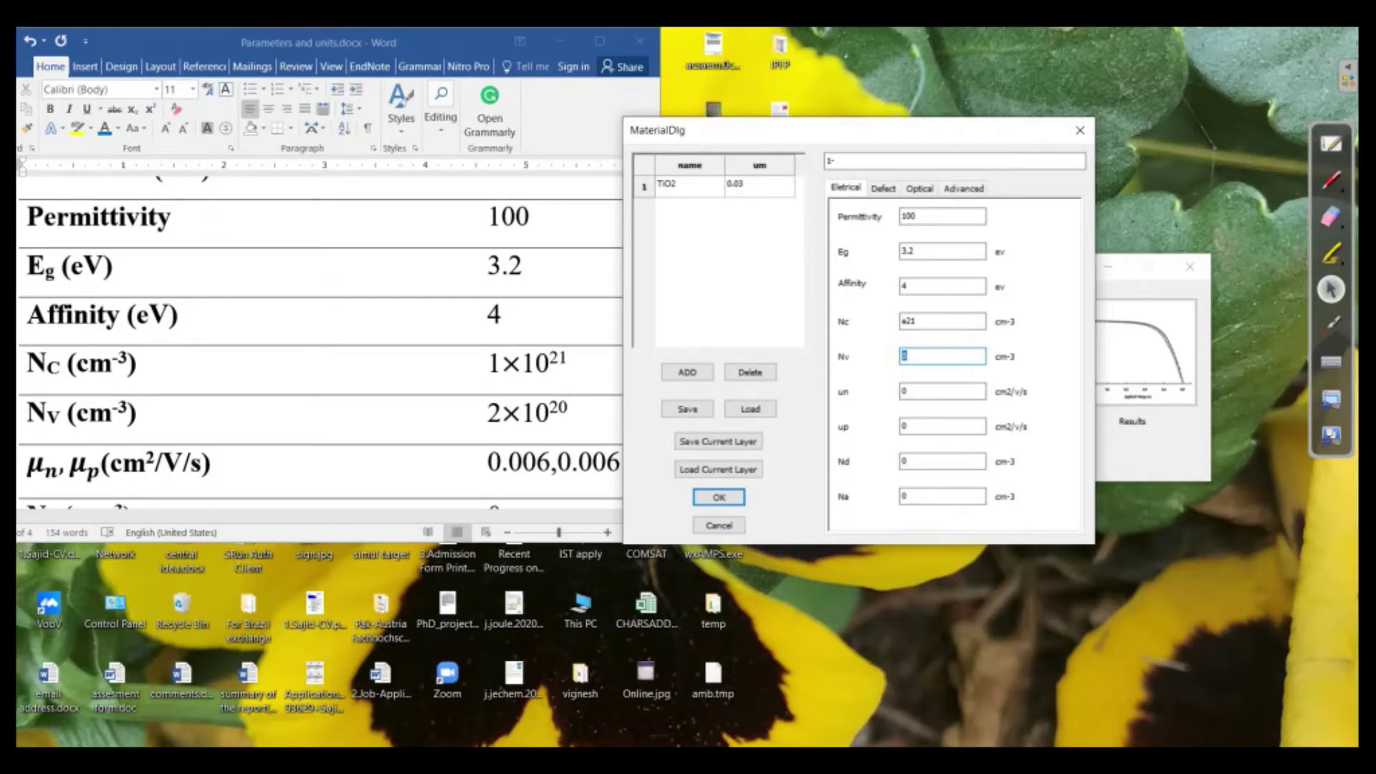
pyautogui.write('2e20')
# Step: Set both TiO2 carrier mobilities, un and up, to 0.006 cm2/v/s
pyautogui.scroll(-2, 319, 344)
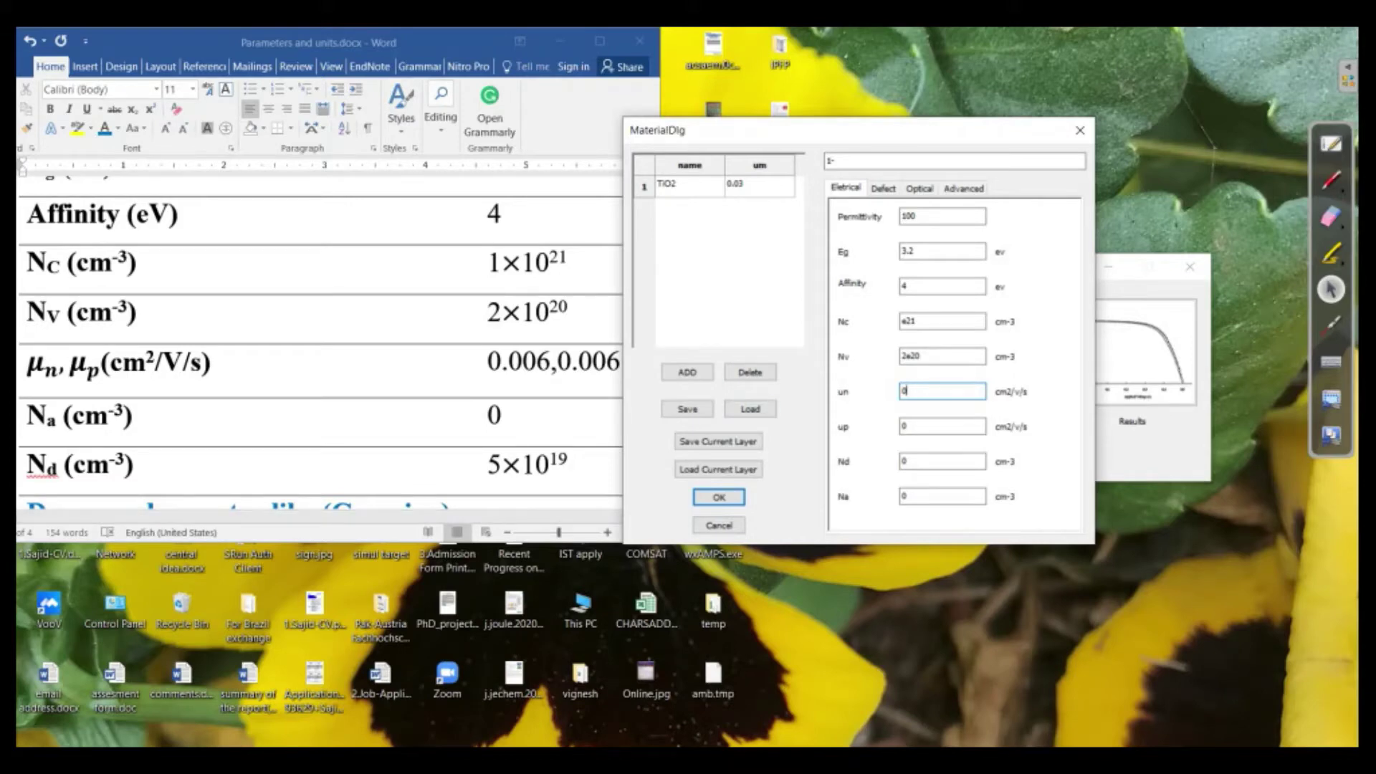
pyautogui.write('.006')
pyautogui.click(942, 426)
pyautogui.write('.006')
# Step: Set the TiO2 layer's donor density Nd to 5e19 cm-3
pyautogui.scroll(-1, 318, 344)
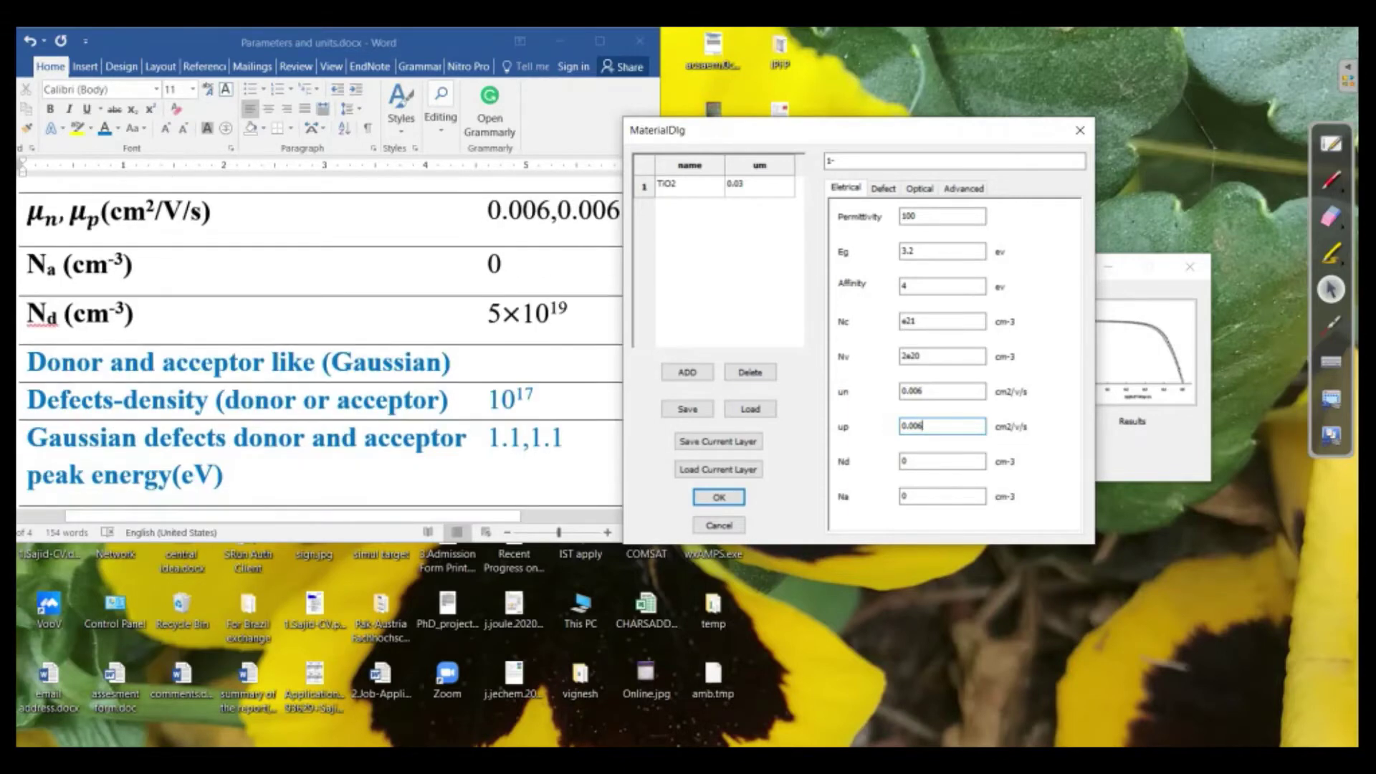
pyautogui.scroll(2, 319, 344)
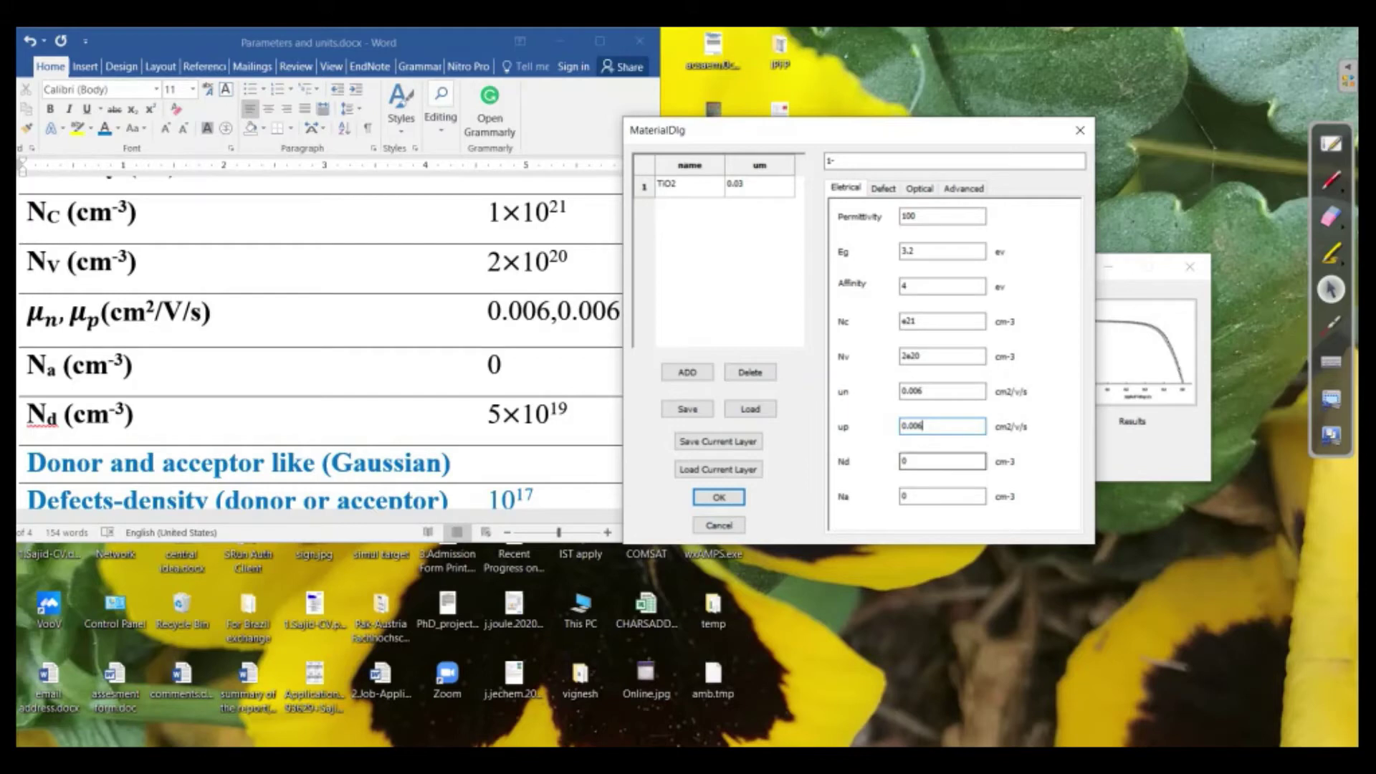
pyautogui.click(921, 461)
pyautogui.press('BackSpace')
pyautogui.write('5e19')
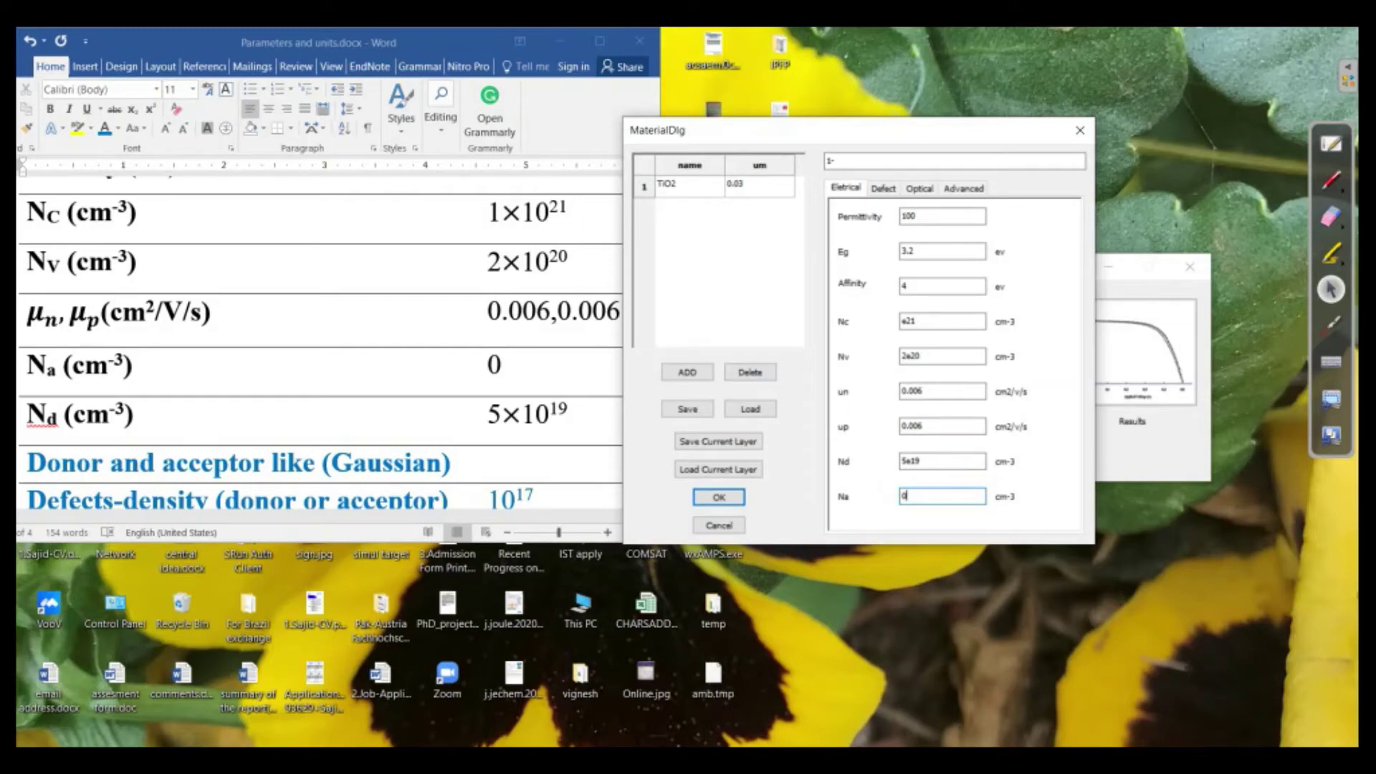
# Step: Choose the Gaussian distribution in the TiO2 defect settings and add an acceptor-like defect
pyautogui.scroll(-3, 320, 344)
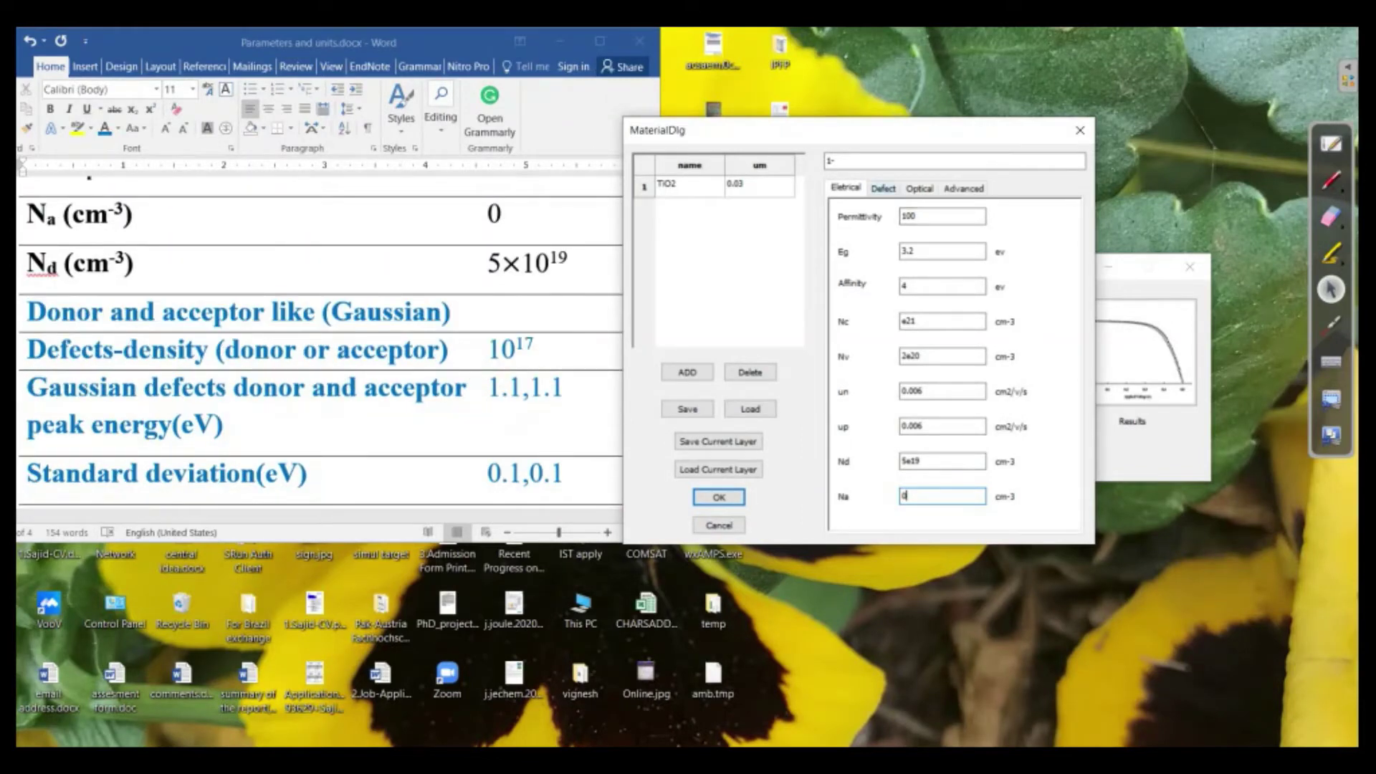
pyautogui.click(883, 189)
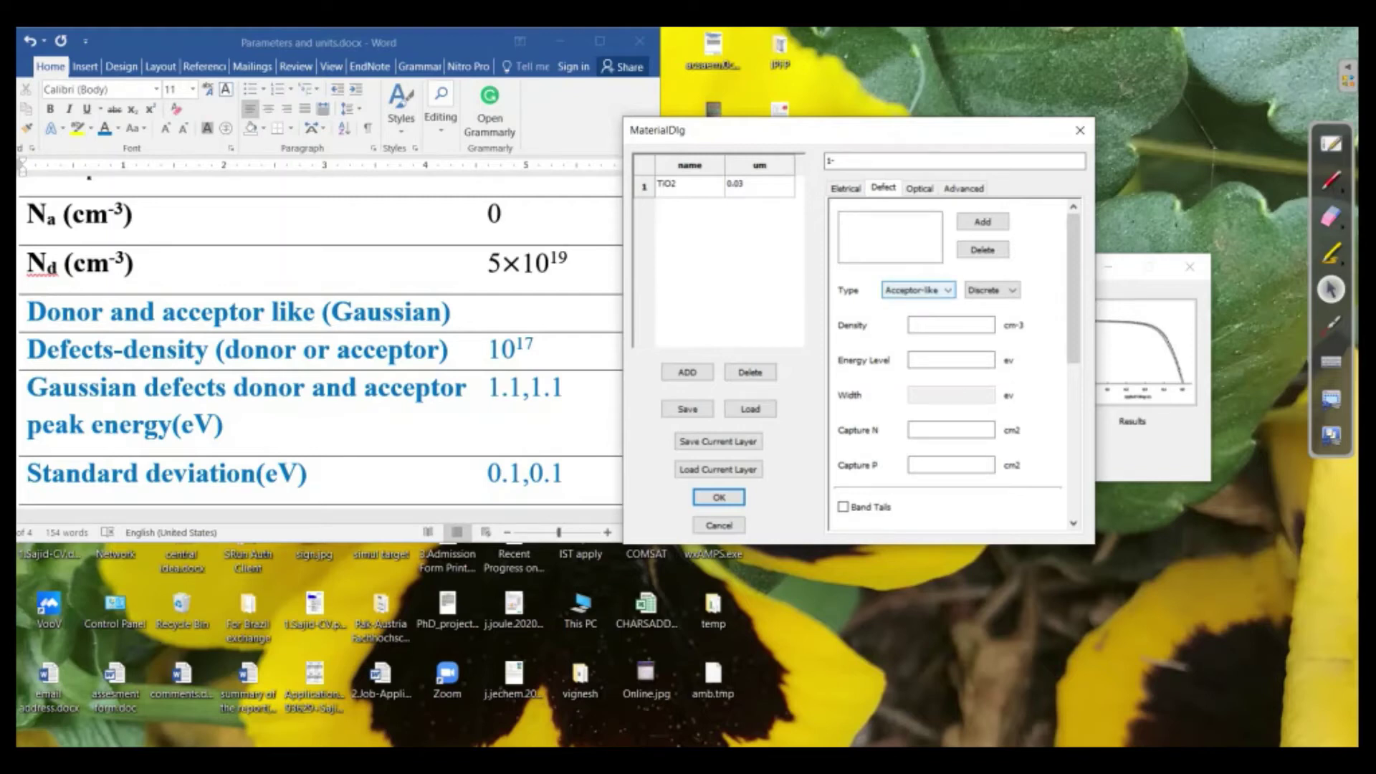
pyautogui.click(947, 291)
pyautogui.click(947, 290)
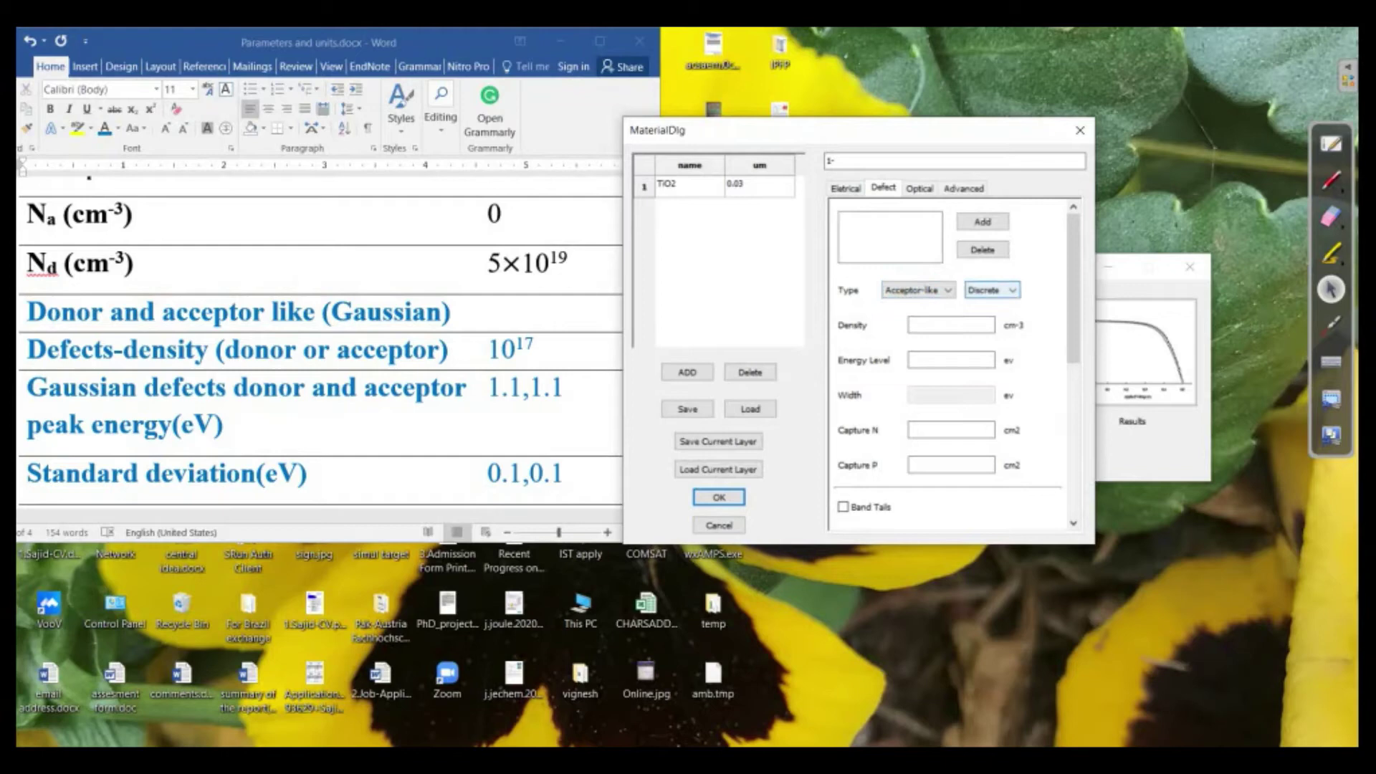
pyautogui.click(991, 289)
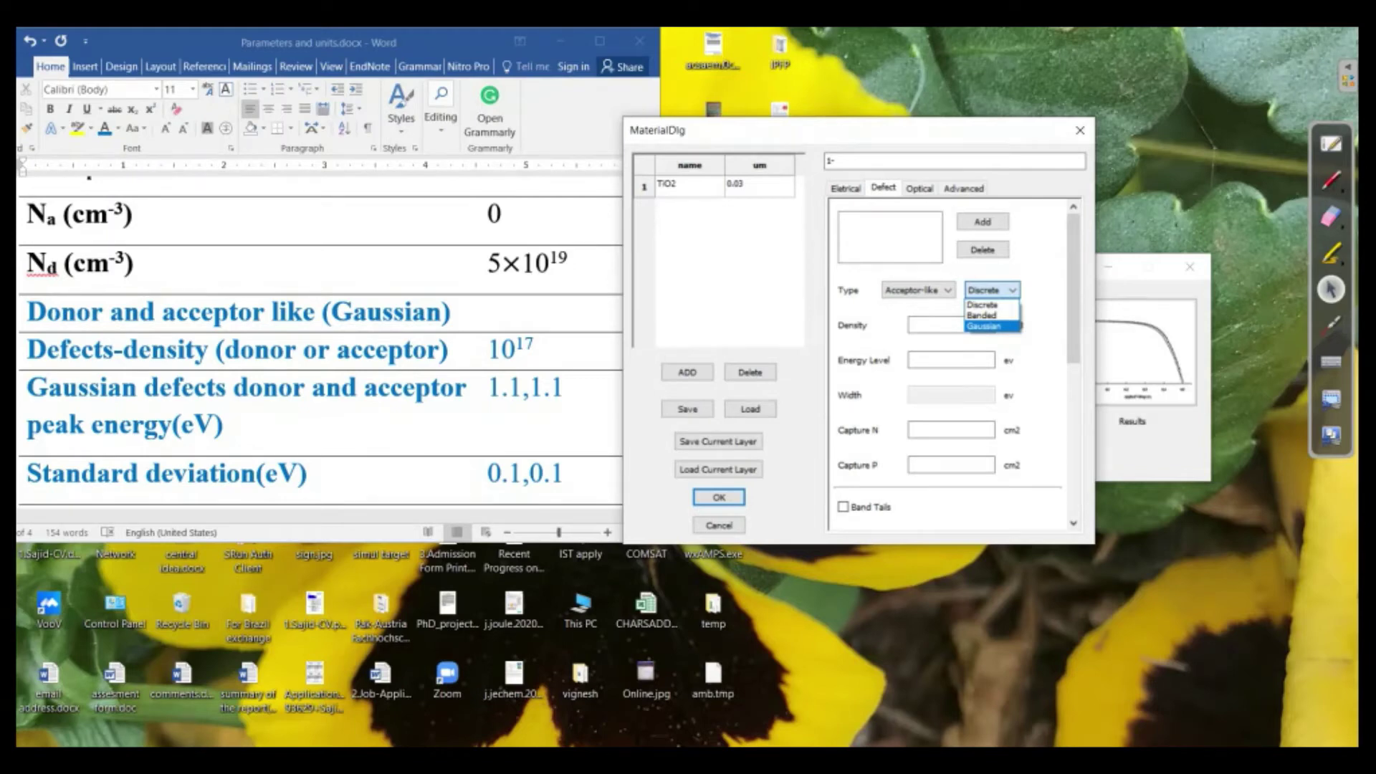
pyautogui.click(984, 326)
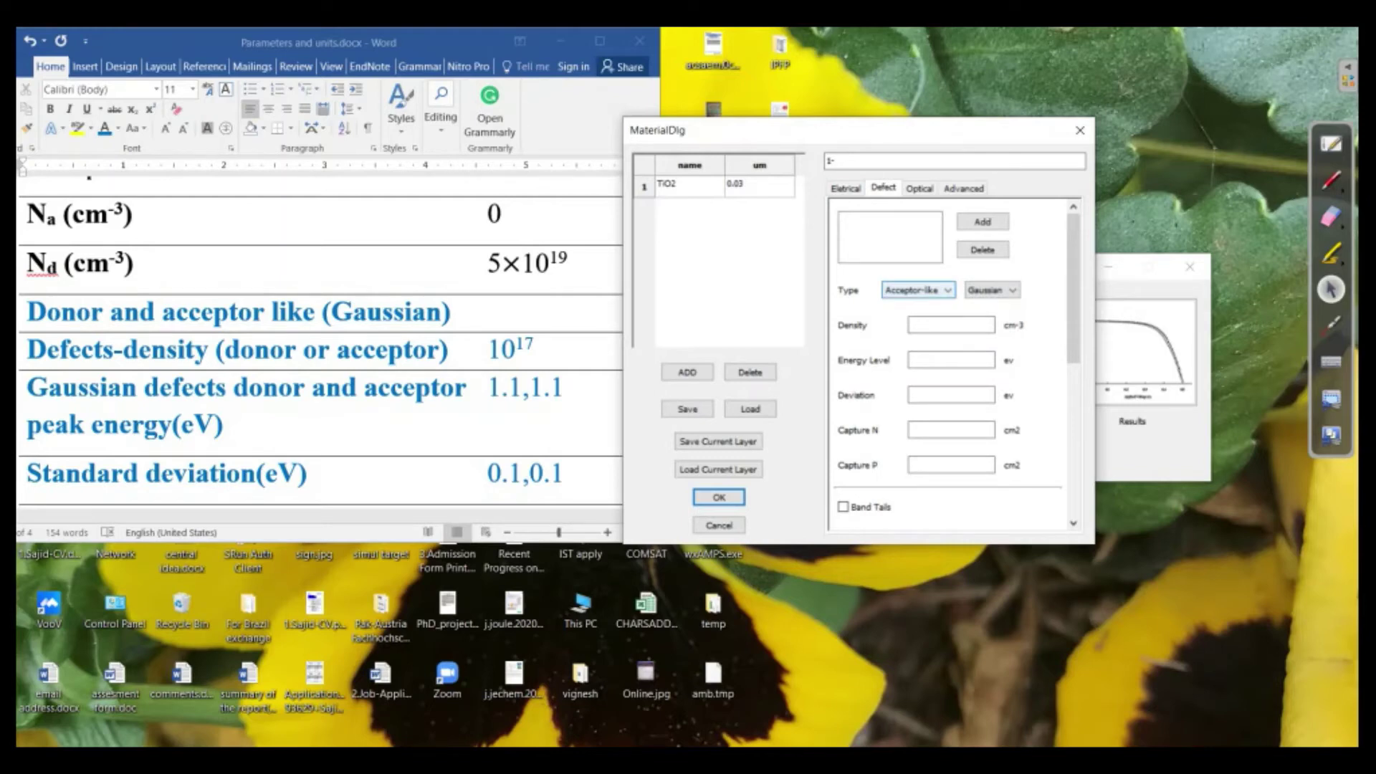
pyautogui.click(983, 222)
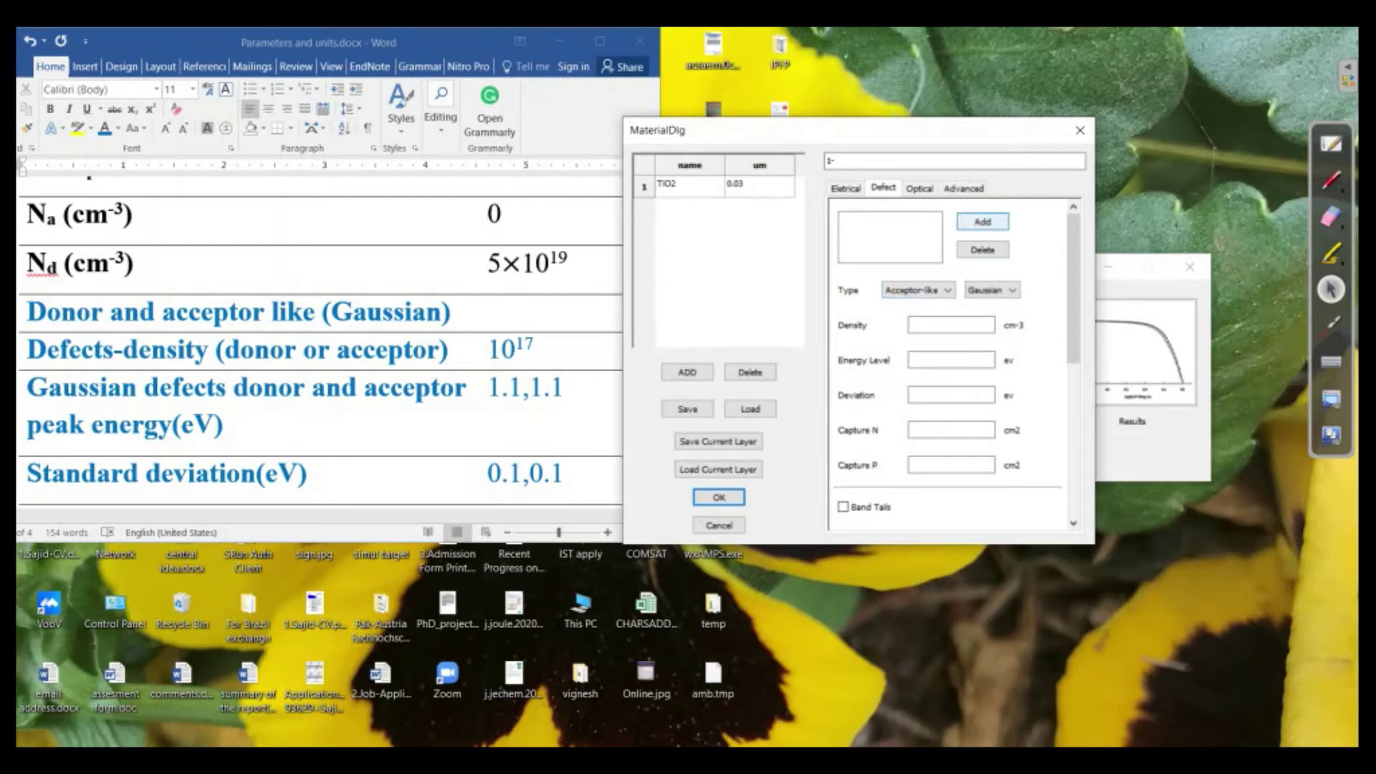
pyautogui.click(982, 222)
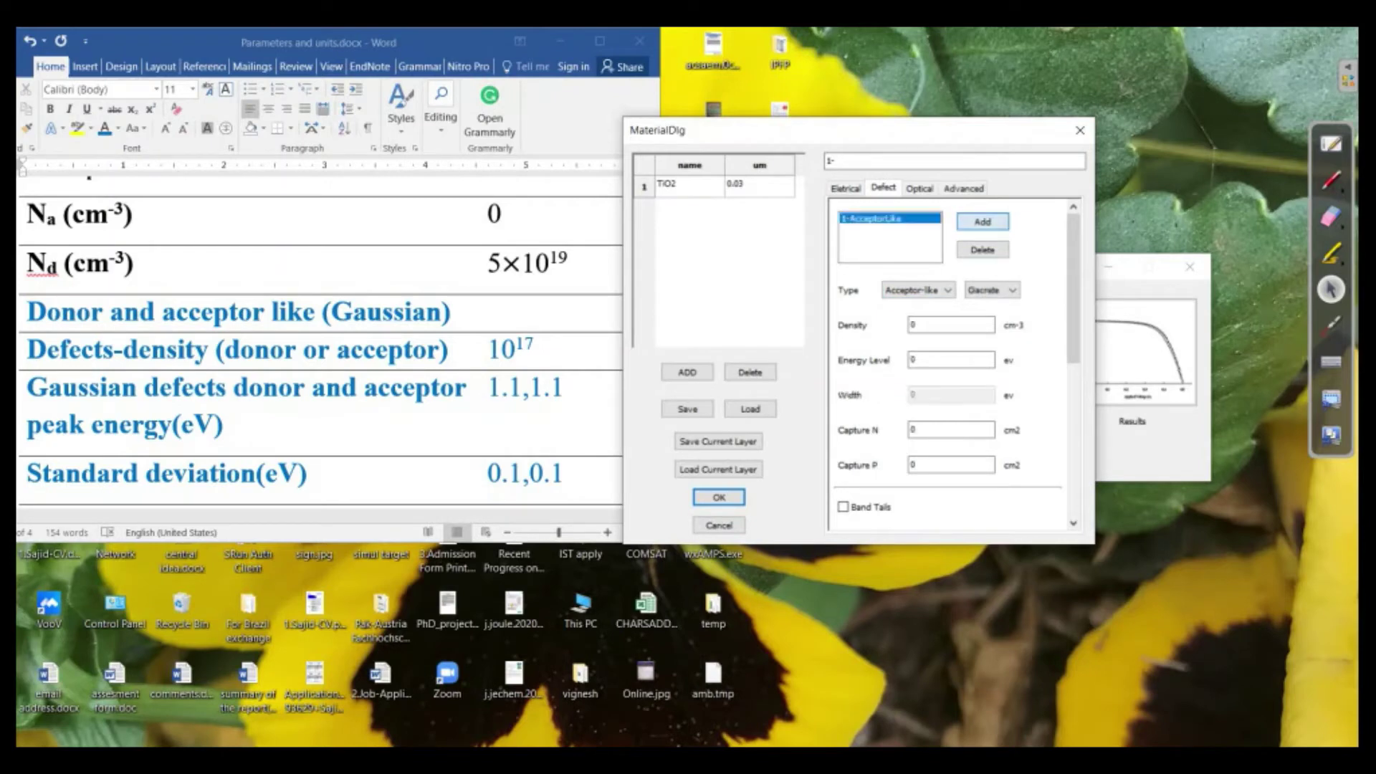
# Step: Set the acceptor-like defect's density to e17 cm-3 and its energy level to 1.1 eV
pyautogui.click(950, 325)
pyautogui.doubleClick(931, 325)
pyautogui.write('e17')
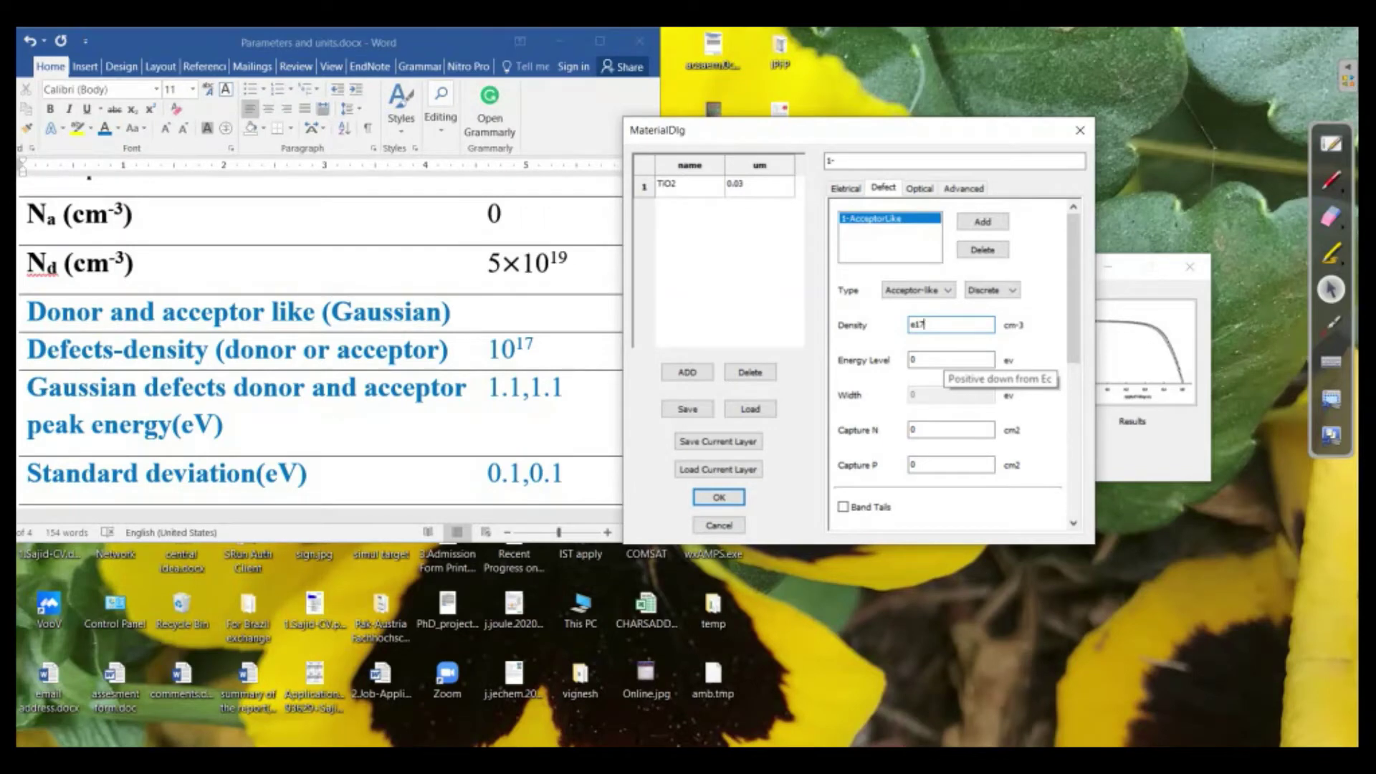
pyautogui.click(944, 360)
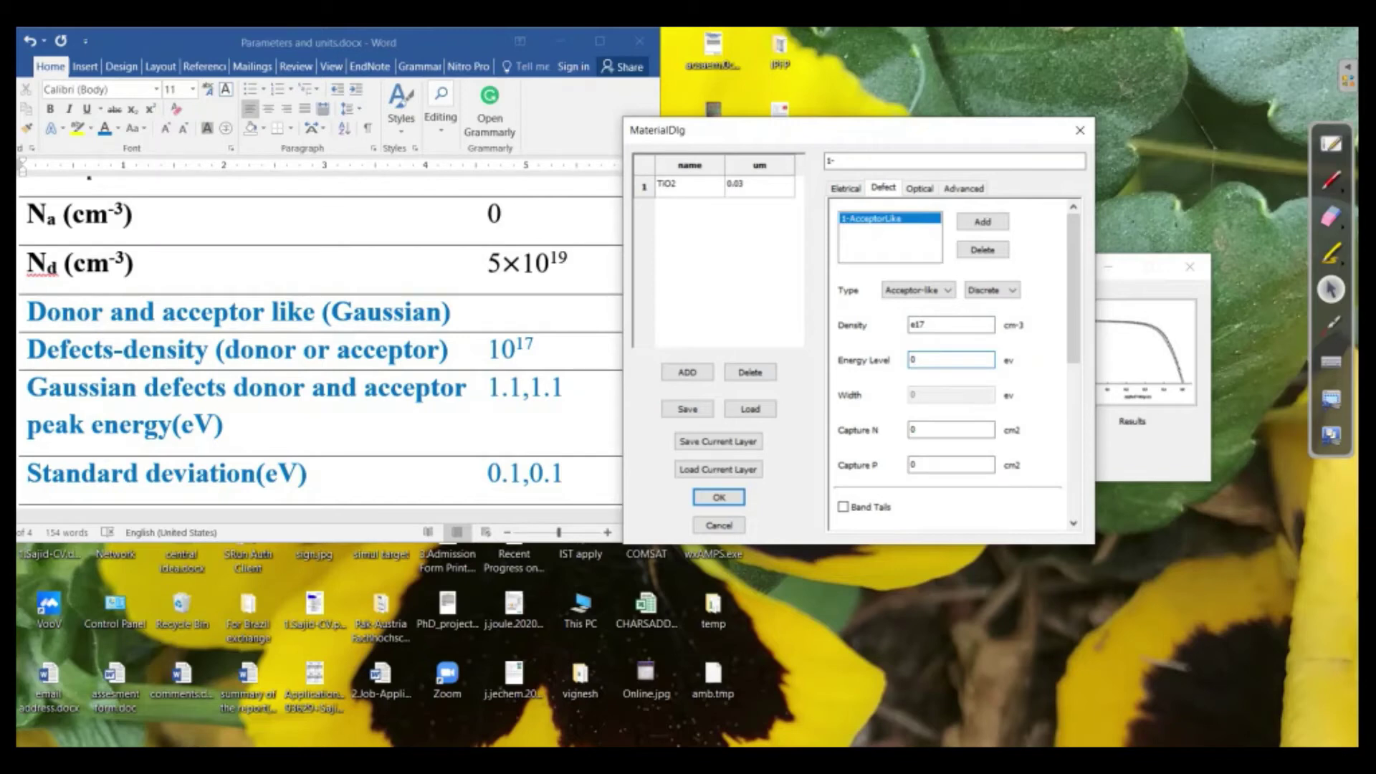
pyautogui.press('BackSpace')
pyautogui.write('1.1')
# Step: Set the acceptor-like defect's electron capture cross section, Capture N, to e-19 cm2, following the Word table
pyautogui.scroll(-1, 951, 364)
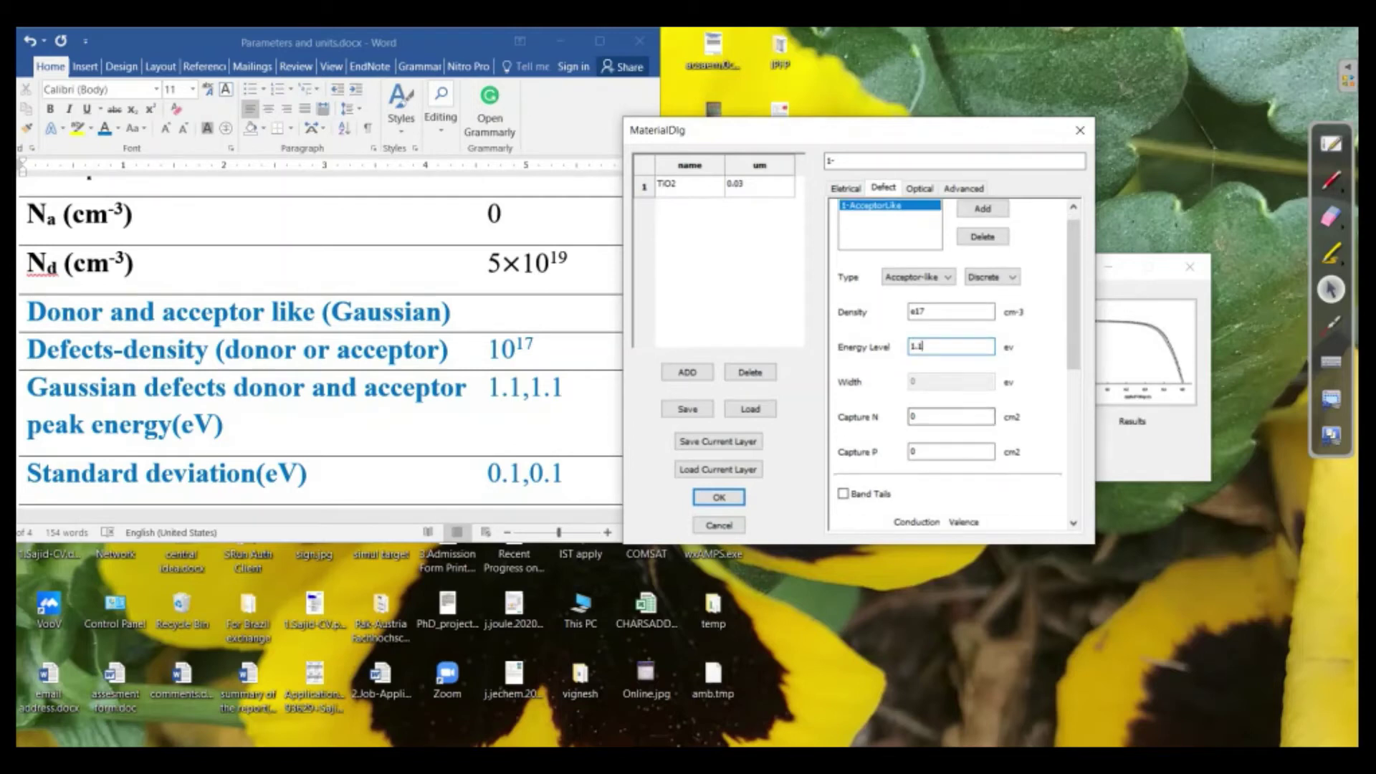
pyautogui.scroll(-1, 321, 358)
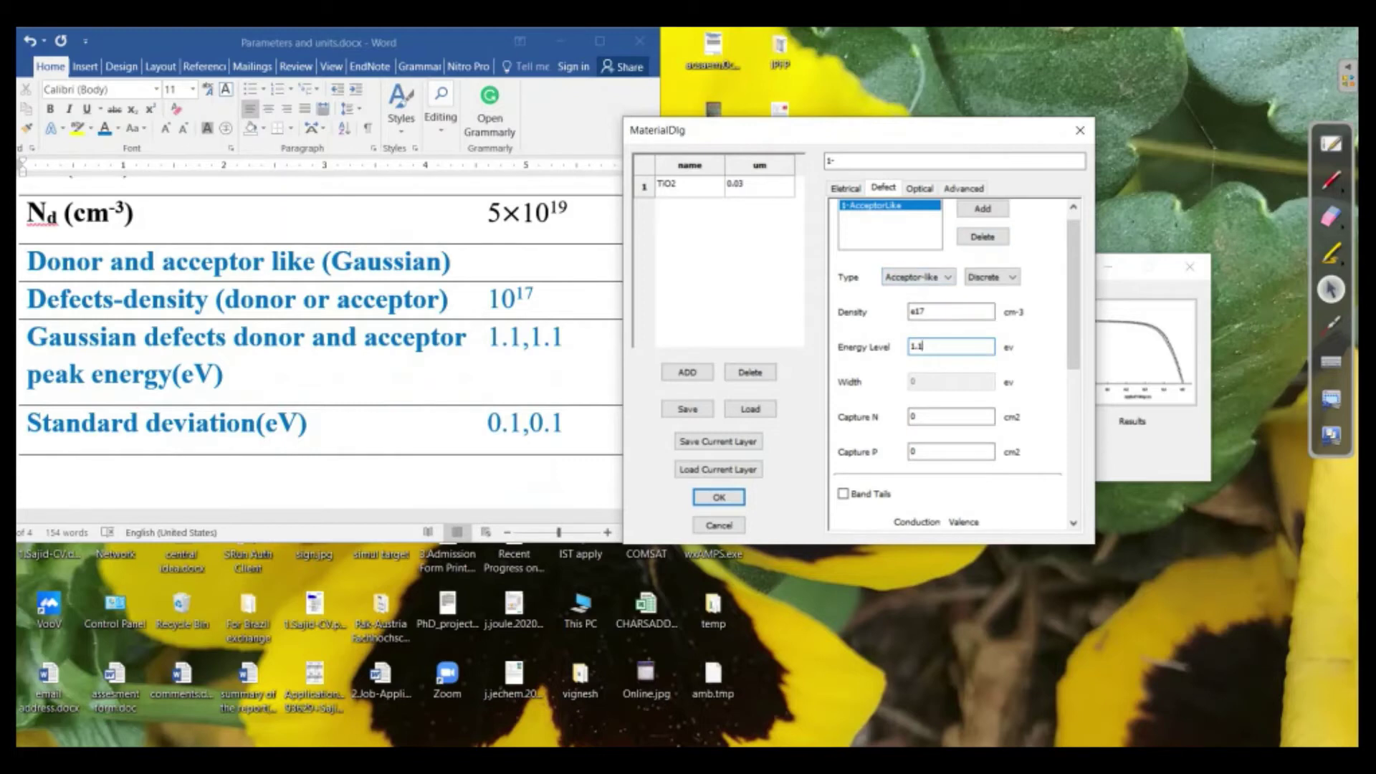
pyautogui.press('Tab')
pyautogui.scroll(-5, 319, 323)
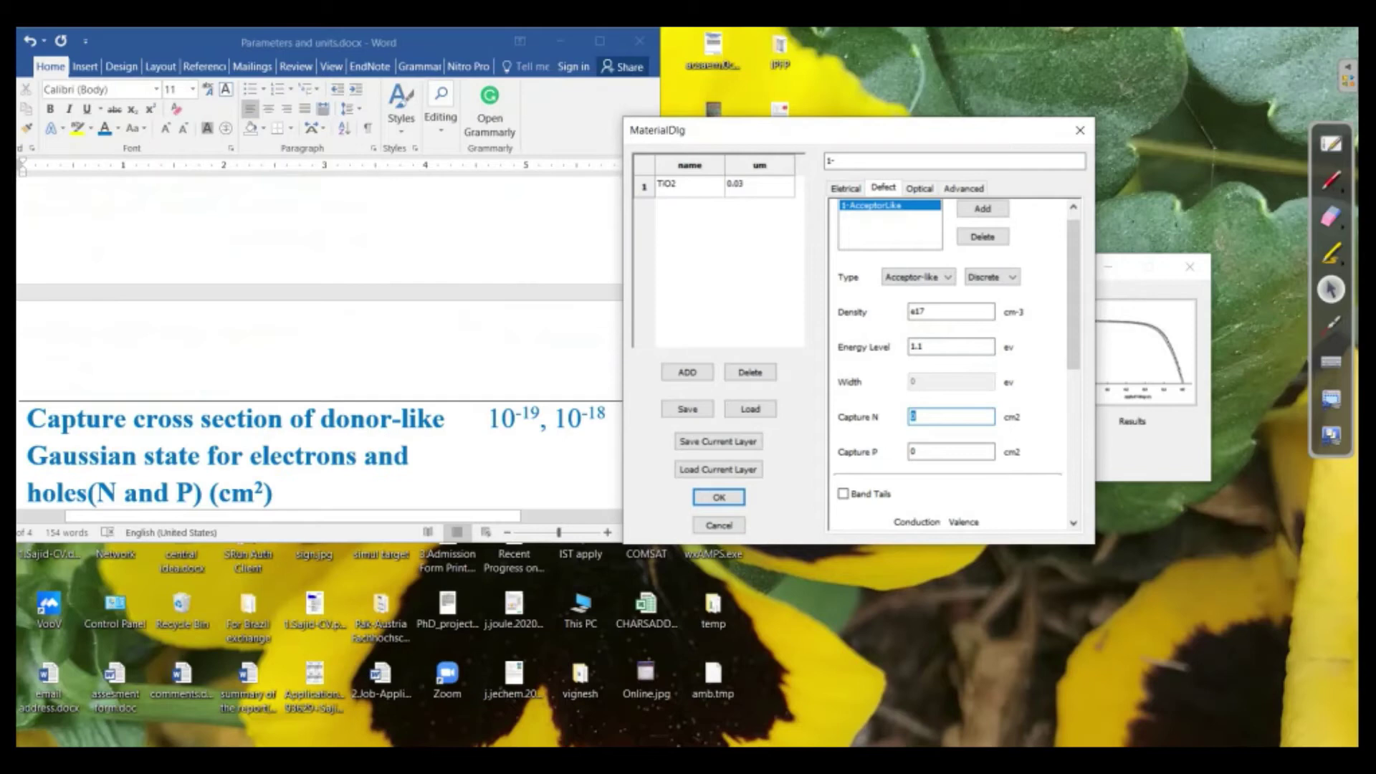
pyautogui.scroll(-3, 319, 322)
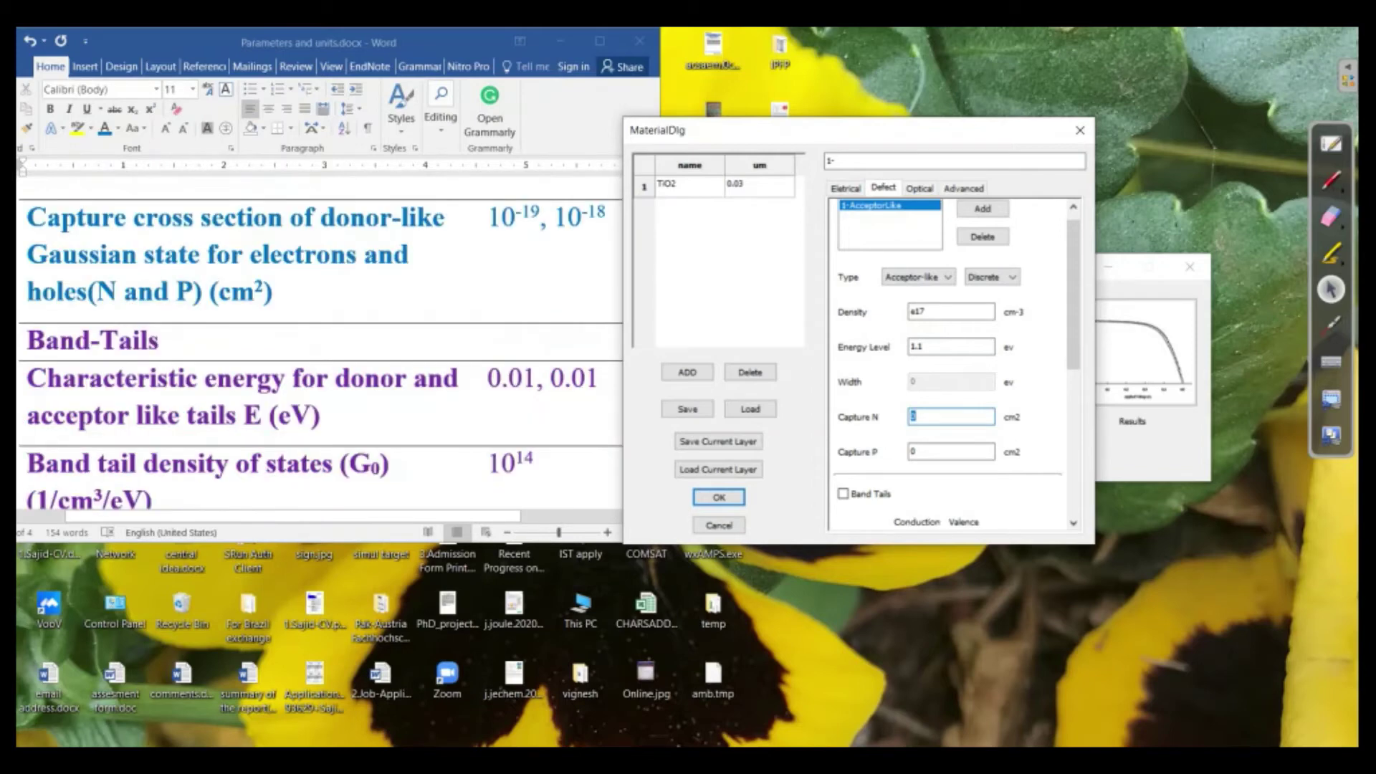
pyautogui.scroll(3, 319, 344)
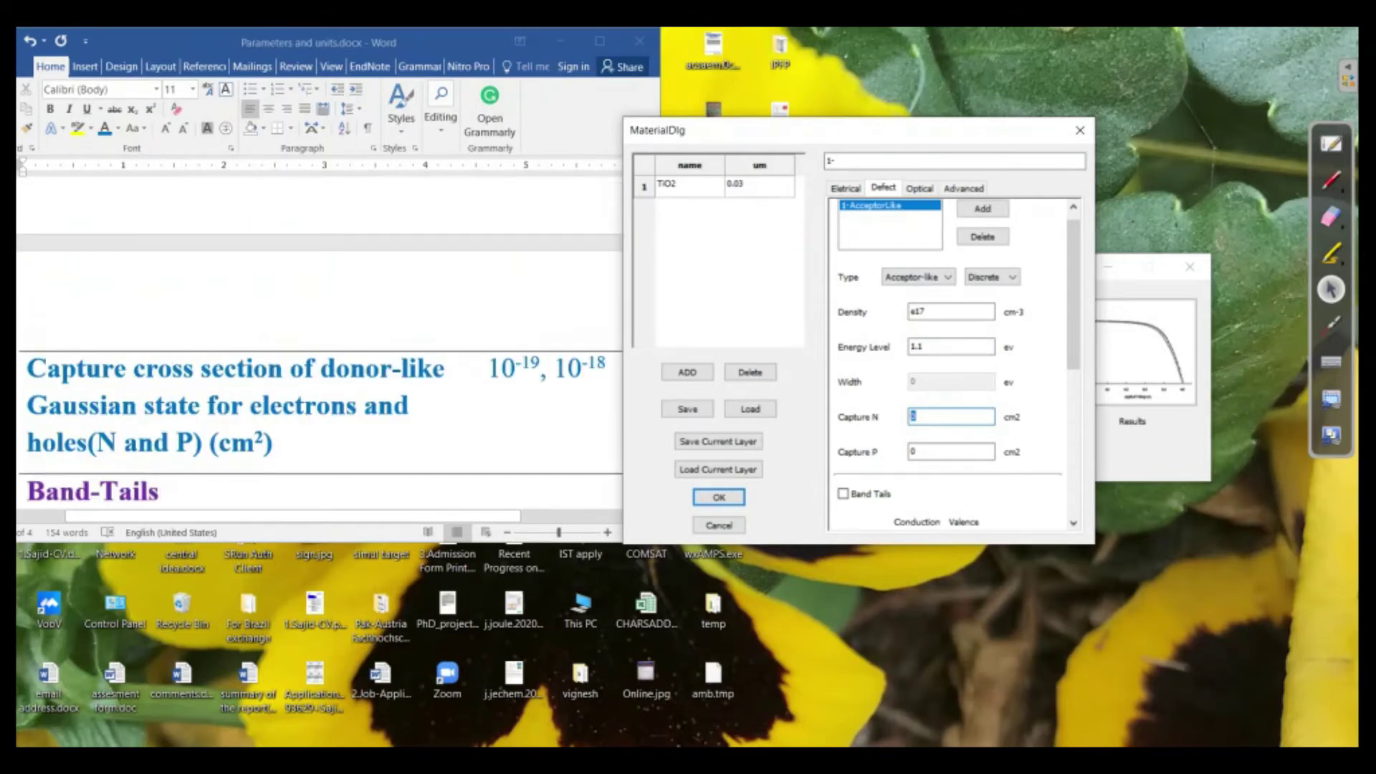
pyautogui.scroll(1, 319, 369)
pyautogui.scroll(-4, 319, 369)
pyautogui.scroll(3, 319, 369)
pyautogui.write('10')
pyautogui.press('BackSpace')
pyautogui.press('BackSpace')
pyautogui.write('e')
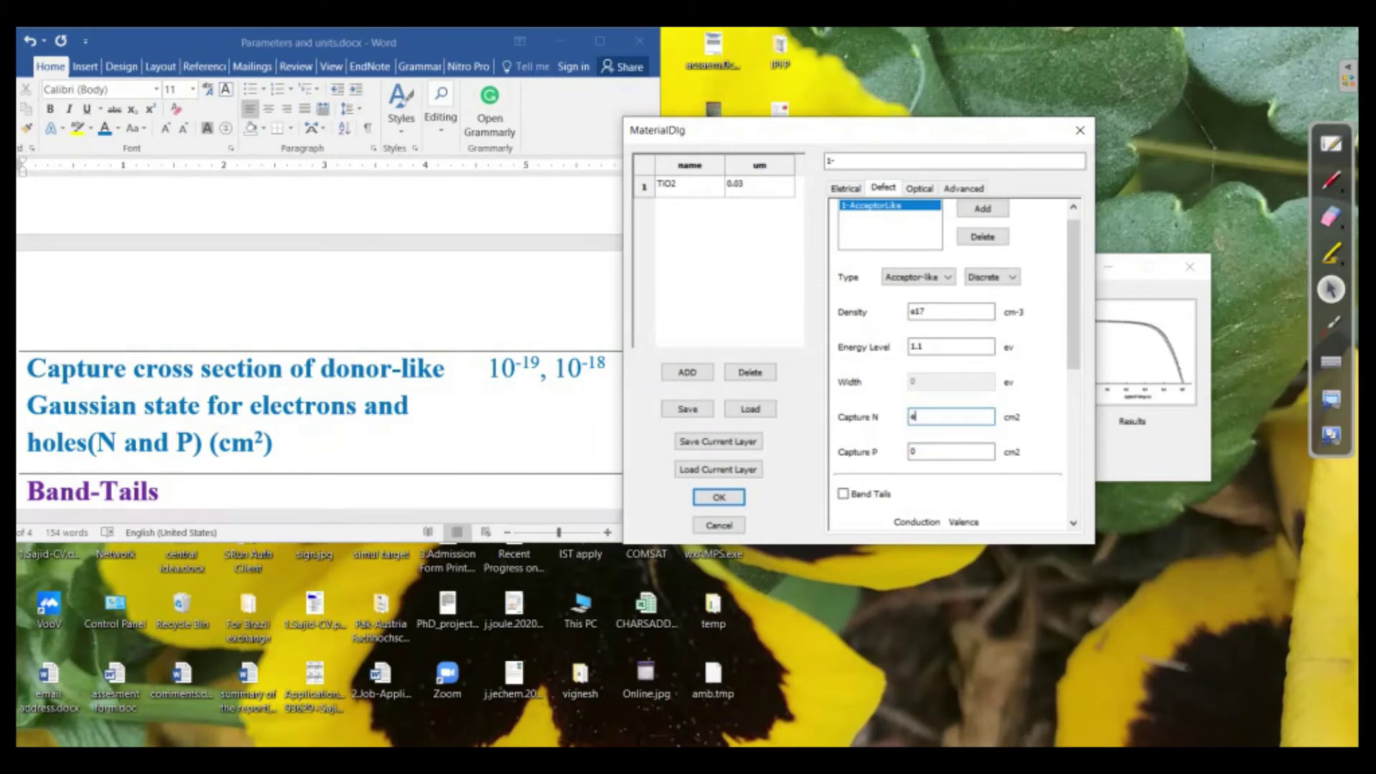
pyautogui.write('-19')
# Step: Set the acceptor-like defect's hole capture cross section, Capture P, to e-18 cm2
pyautogui.press('Tab')
pyautogui.write('10')
pyautogui.press('BackSpace')
pyautogui.press('BackSpace')
pyautogui.write('e-18')
# Step: Enable band tails for the TiO2 layer's defect settings
pyautogui.scroll(-1, 953, 419)
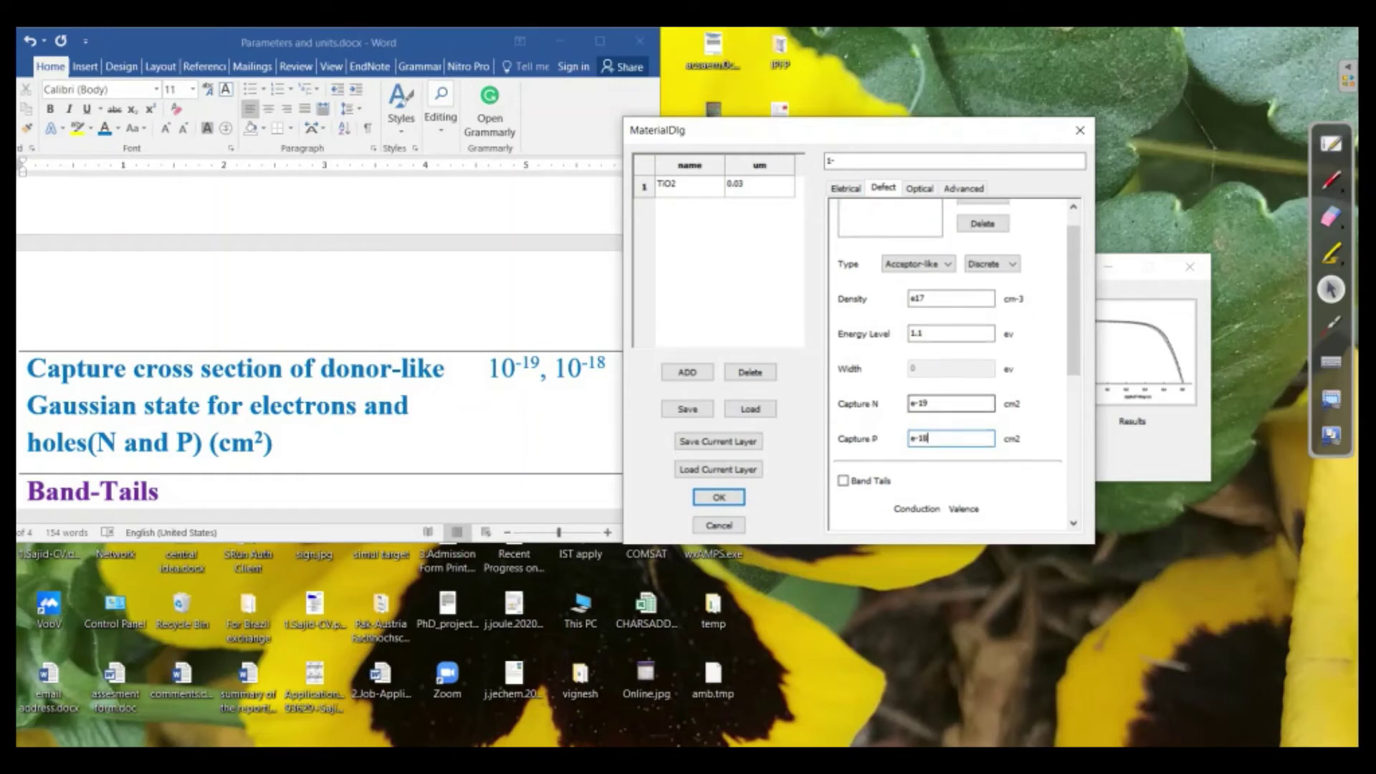
pyautogui.scroll(2, 953, 420)
pyautogui.scroll(-5, 953, 365)
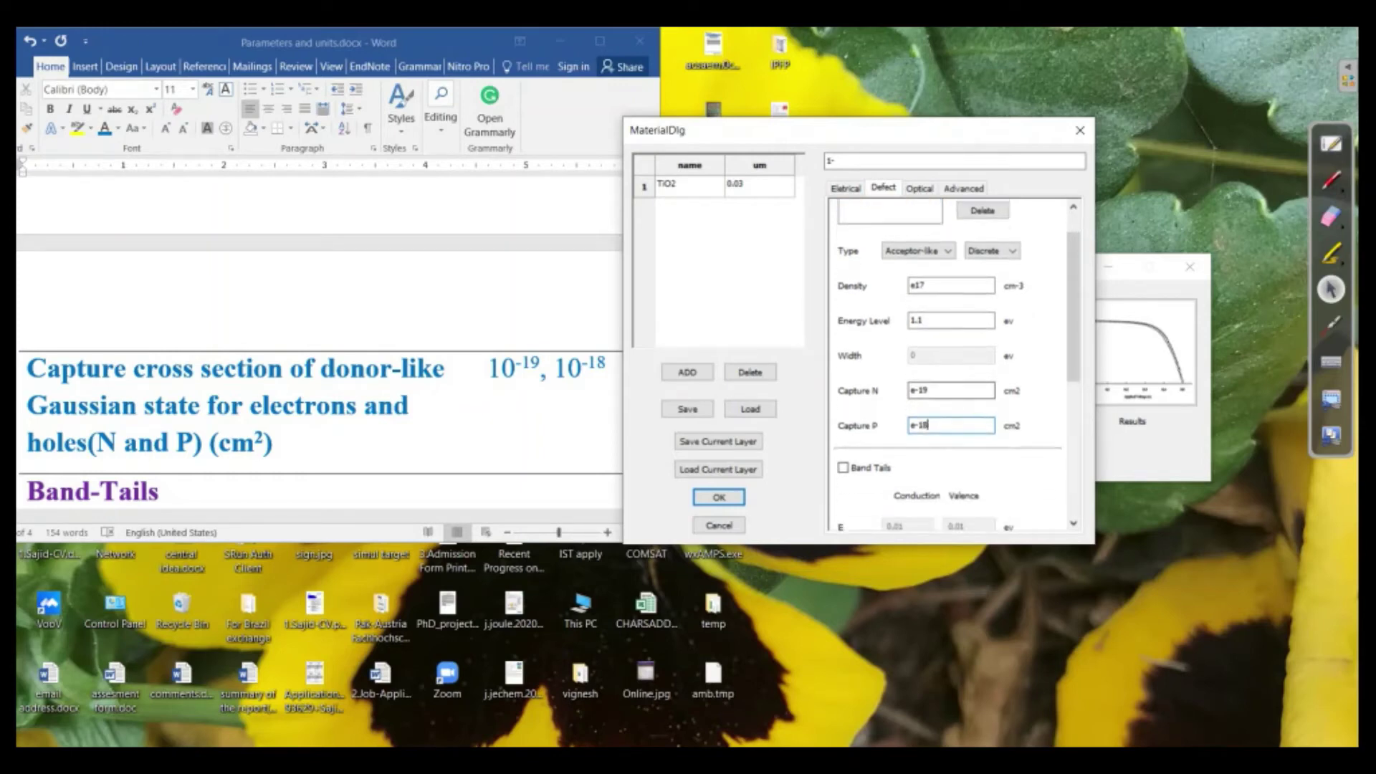
pyautogui.scroll(-1, 953, 365)
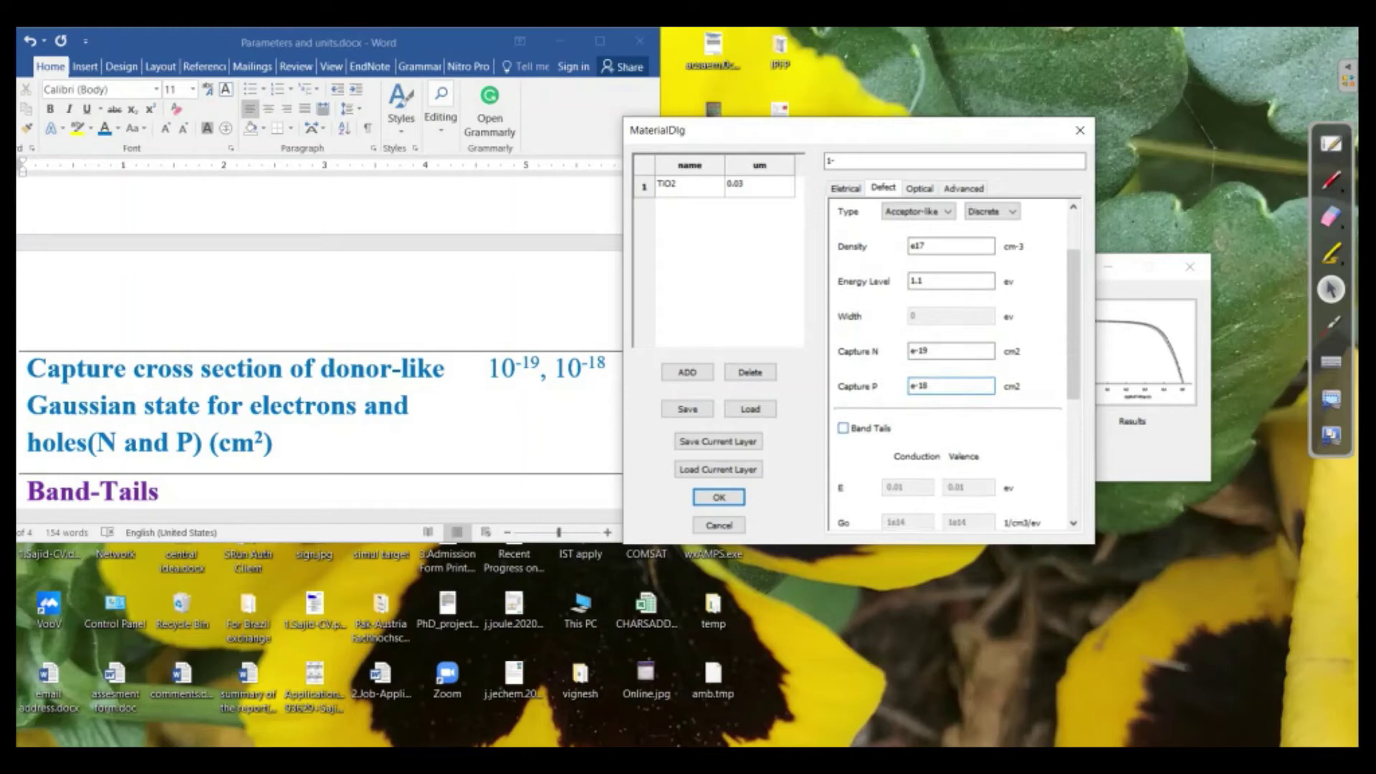
pyautogui.click(843, 428)
pyautogui.scroll(-1, 953, 365)
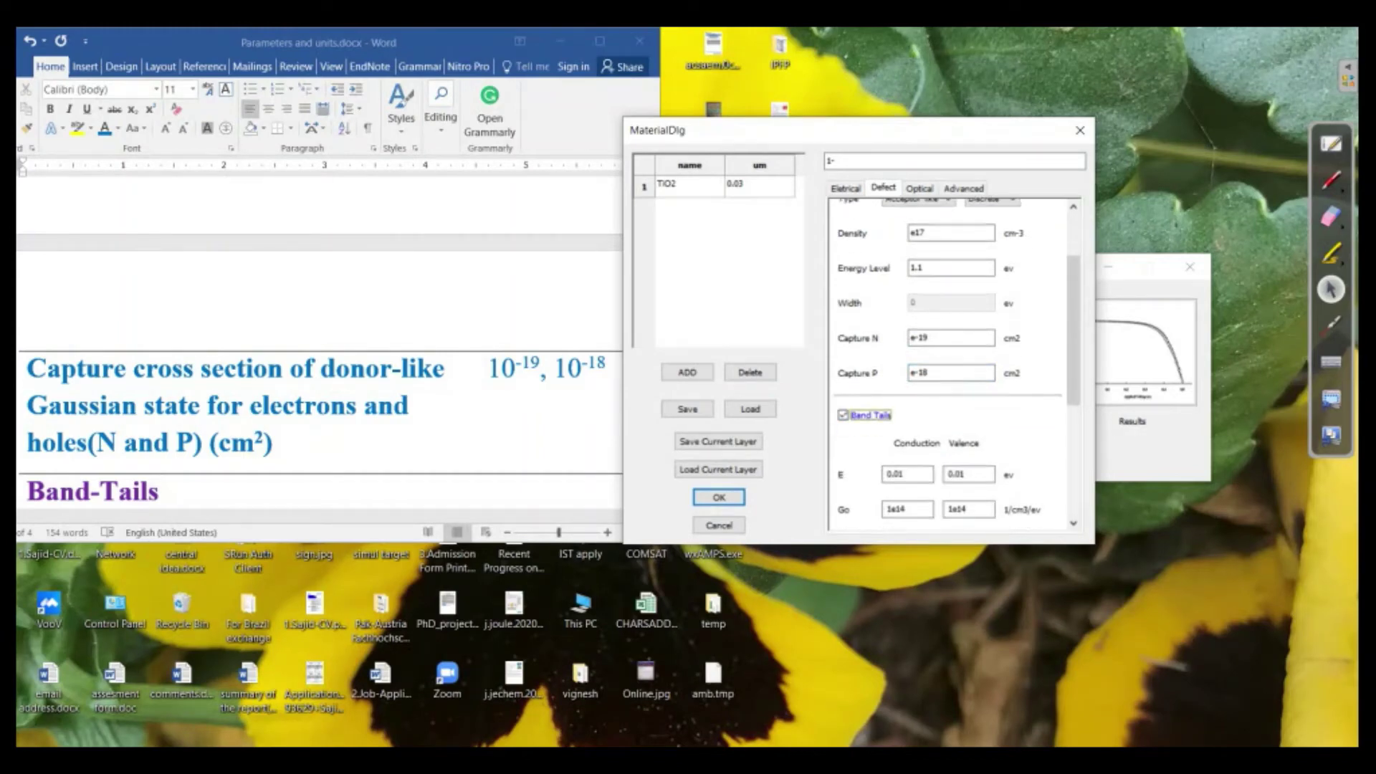
# Step: Compare the band-tail E, Go, SigN and SigP values with the Band-Tails rows in the Word table
pyautogui.scroll(-1, 319, 358)
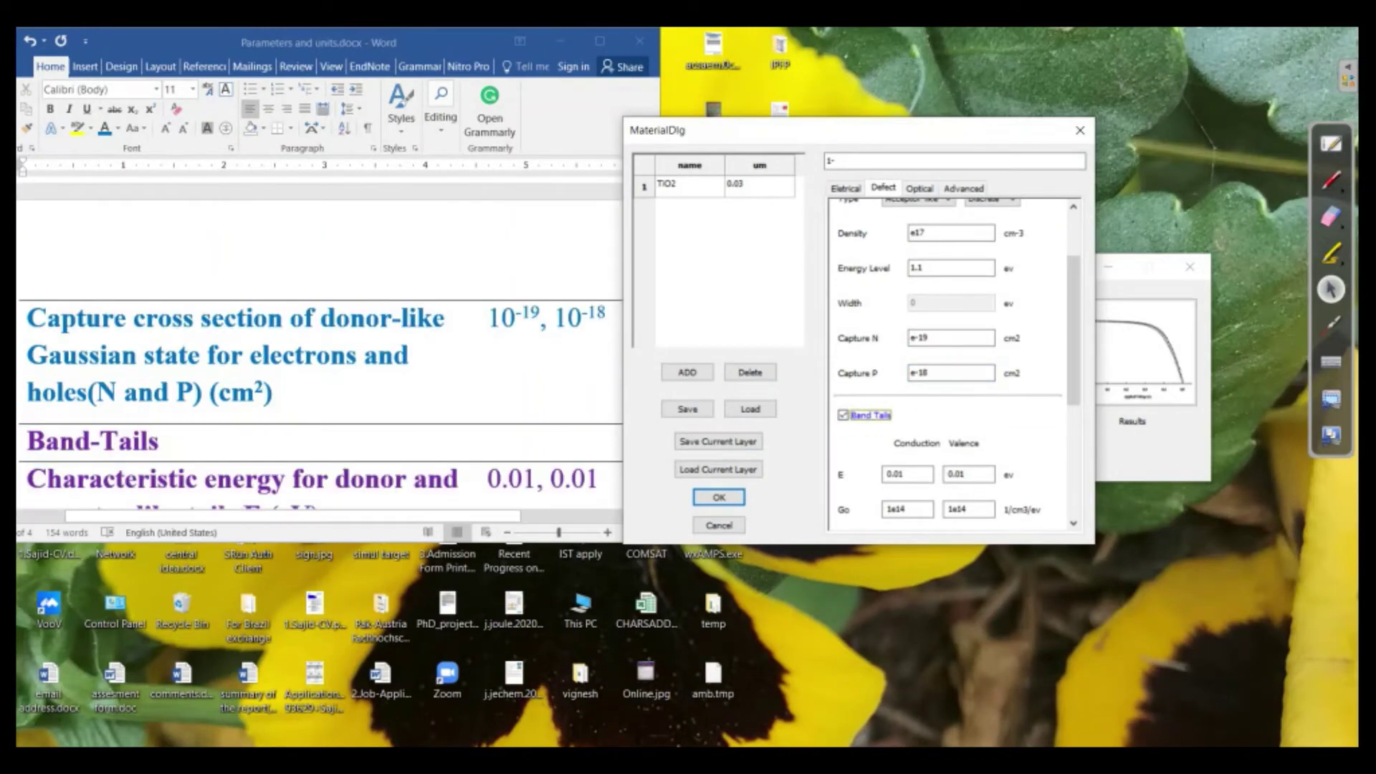
pyautogui.scroll(2, 953, 365)
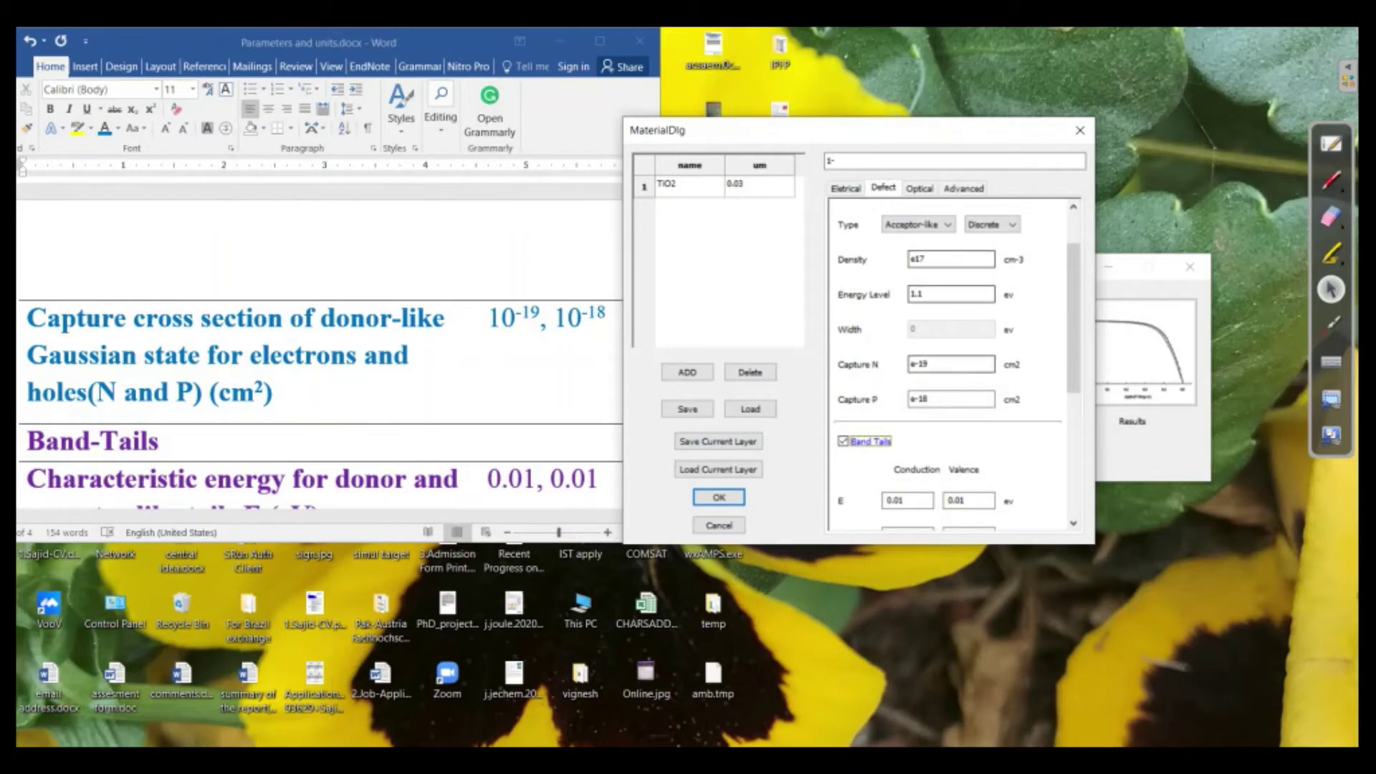
pyautogui.scroll(-8, 953, 365)
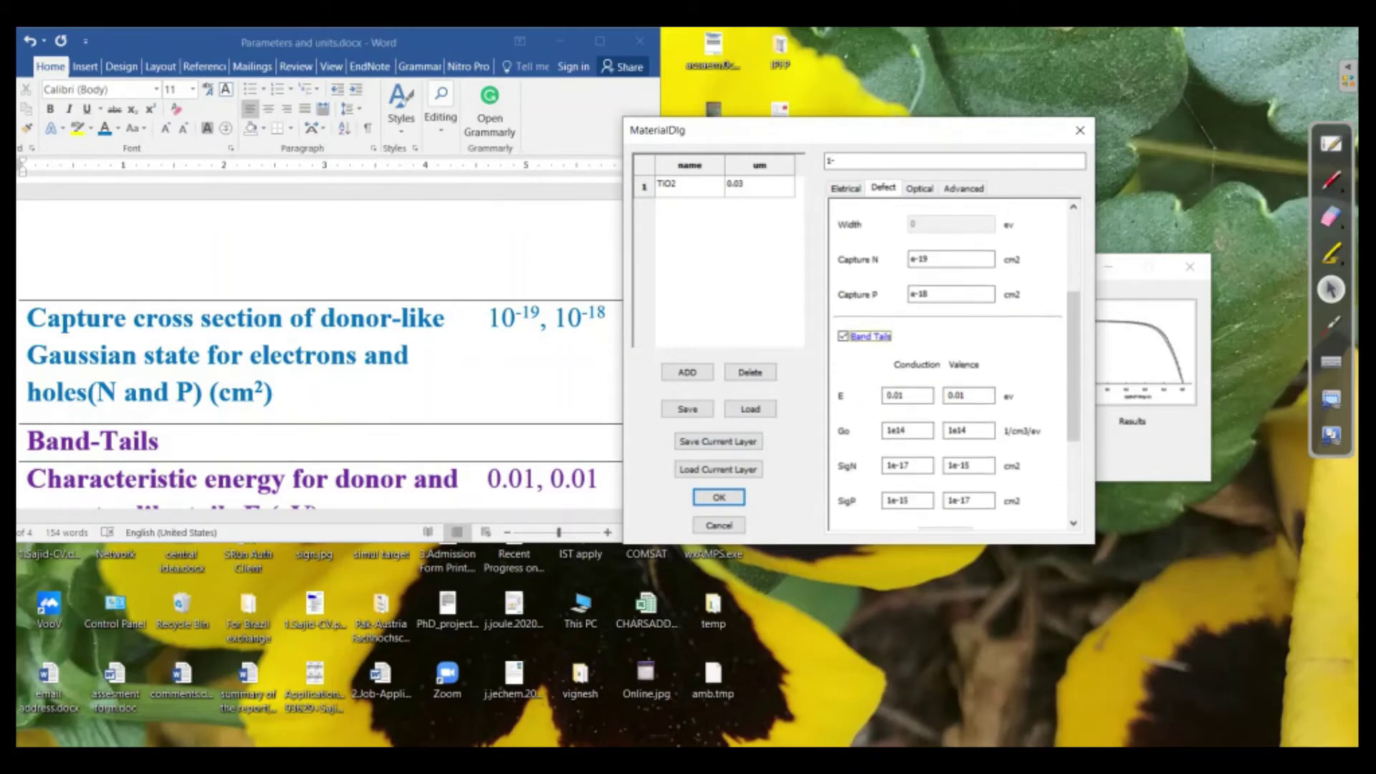
pyautogui.scroll(-3, 319, 358)
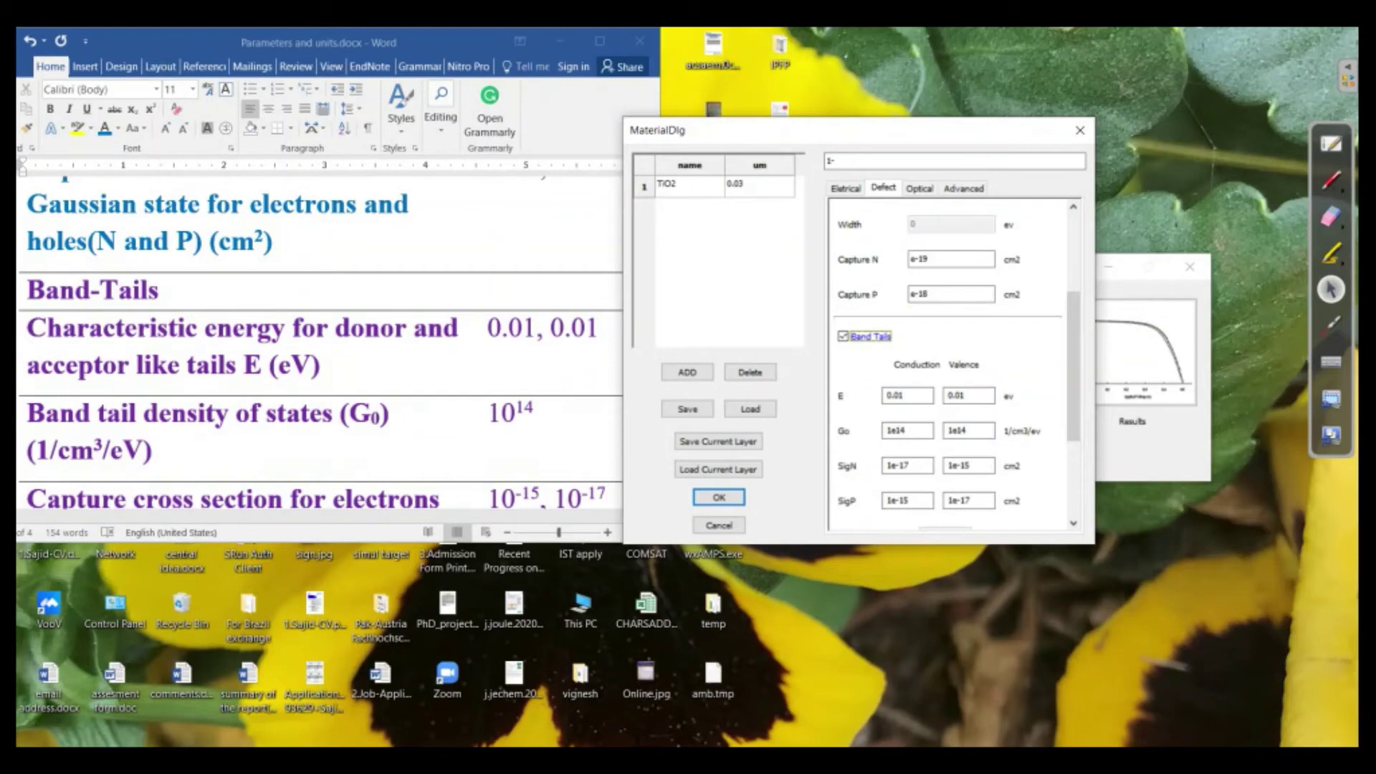
pyautogui.click(968, 396)
pyautogui.scroll(-1, 956, 366)
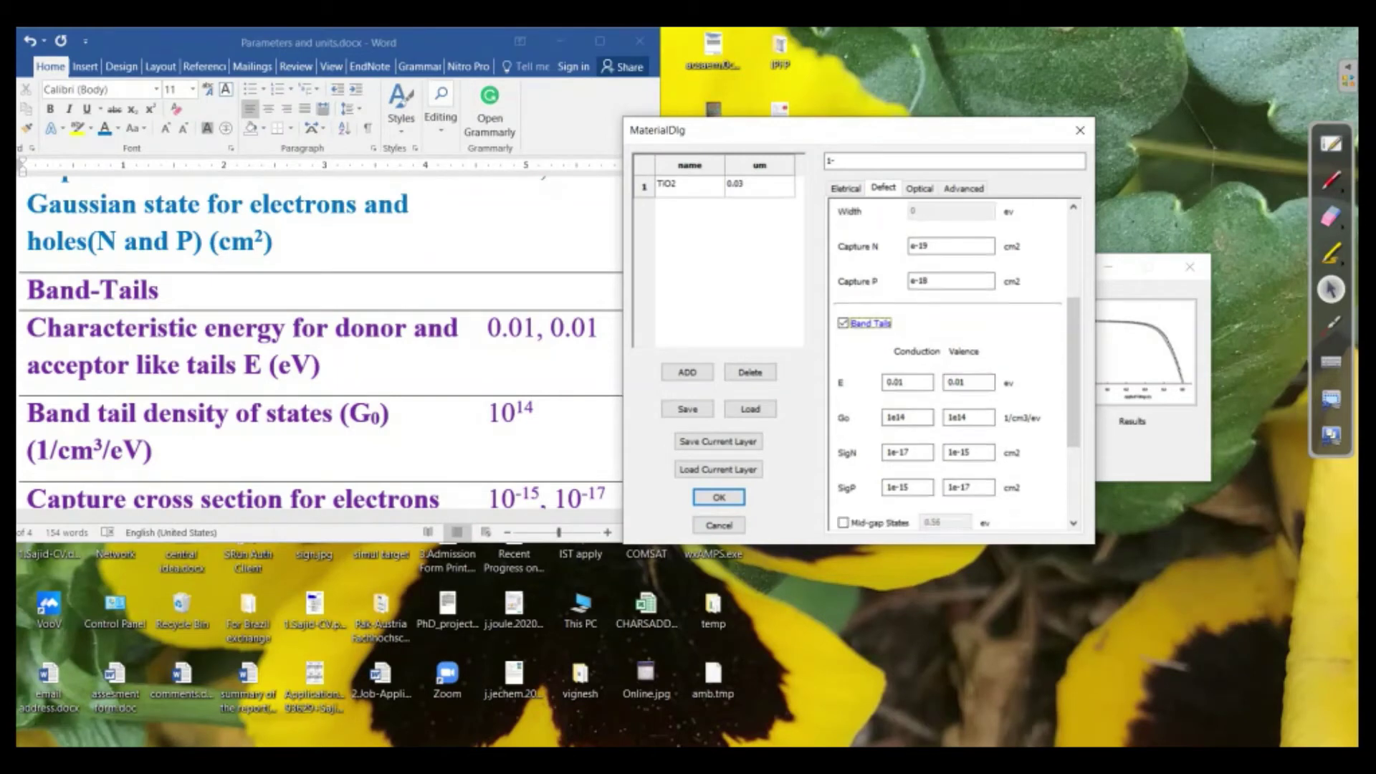
pyautogui.click(907, 417)
pyautogui.scroll(-1, 319, 344)
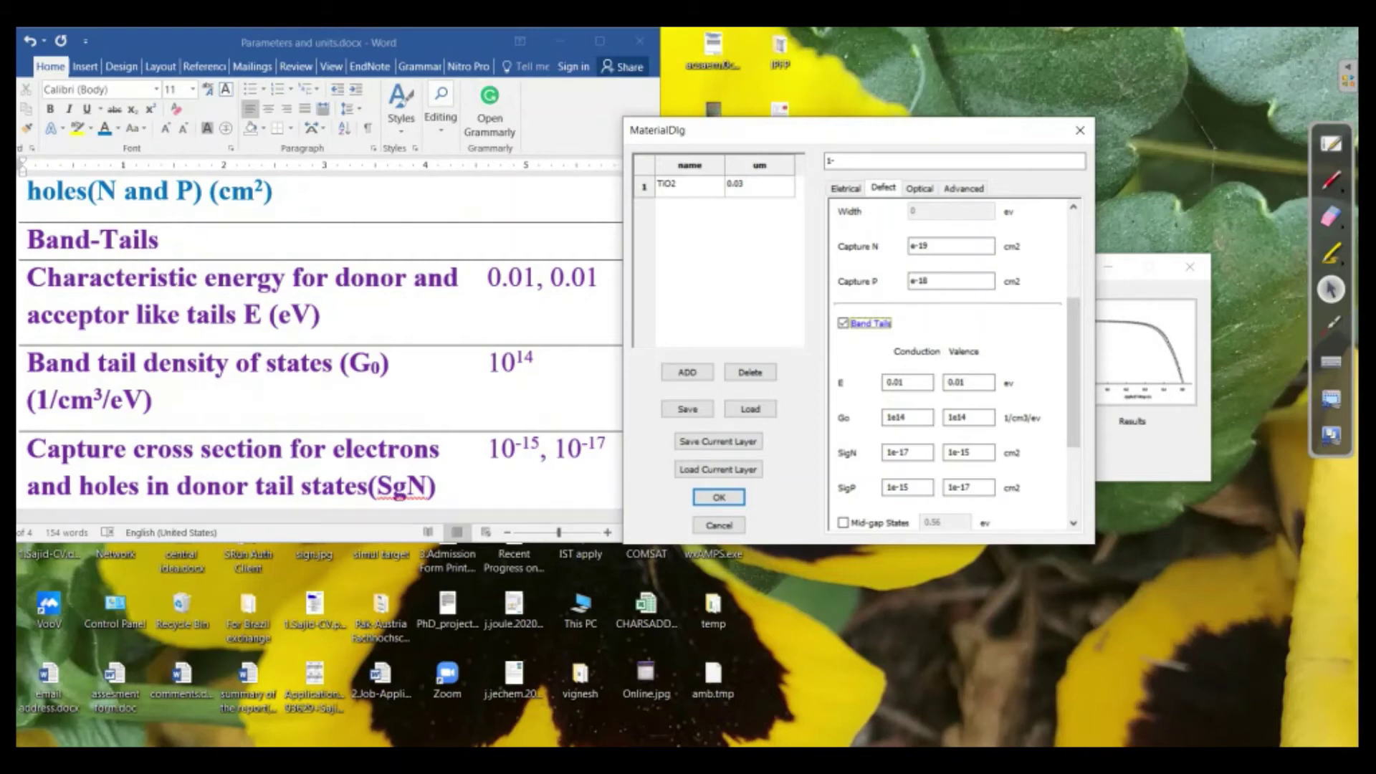
pyautogui.scroll(-1, 957, 364)
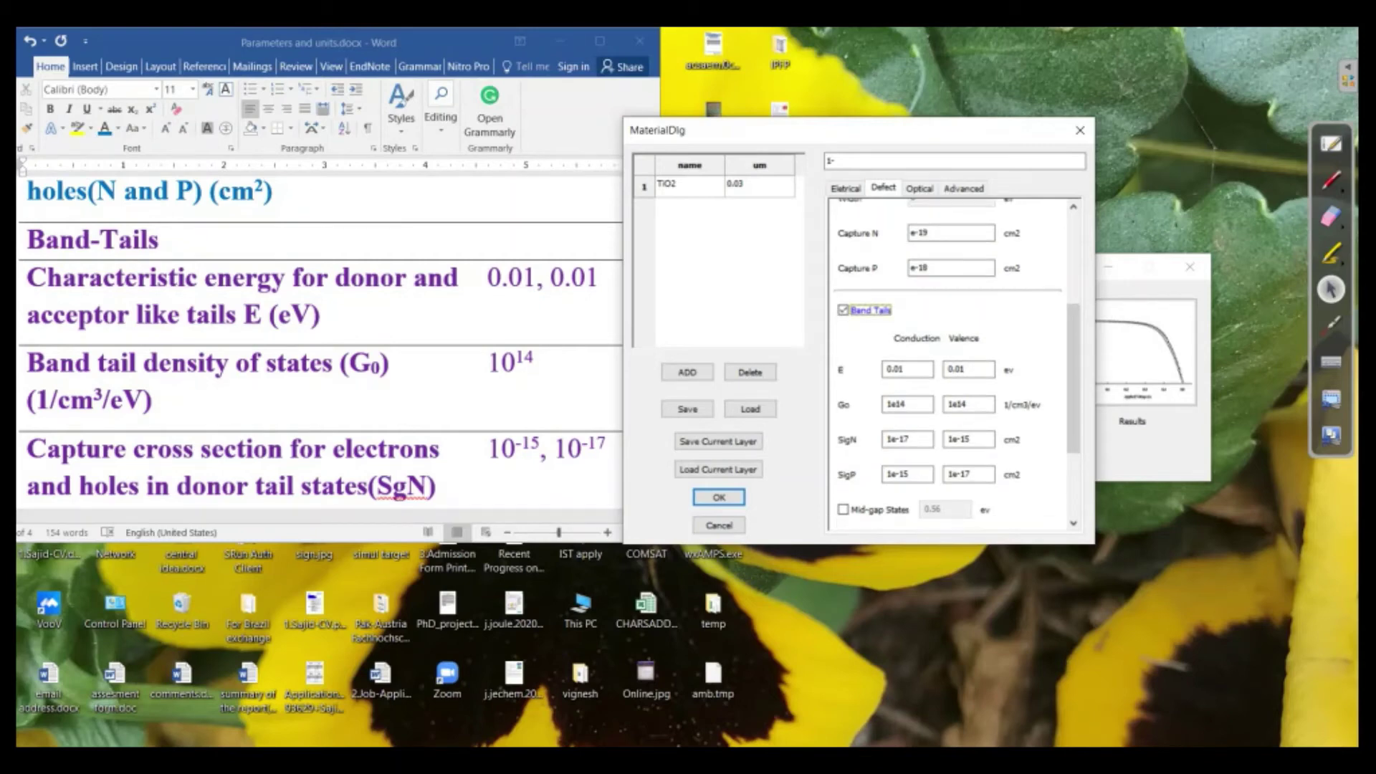
pyautogui.scroll(-1, 957, 363)
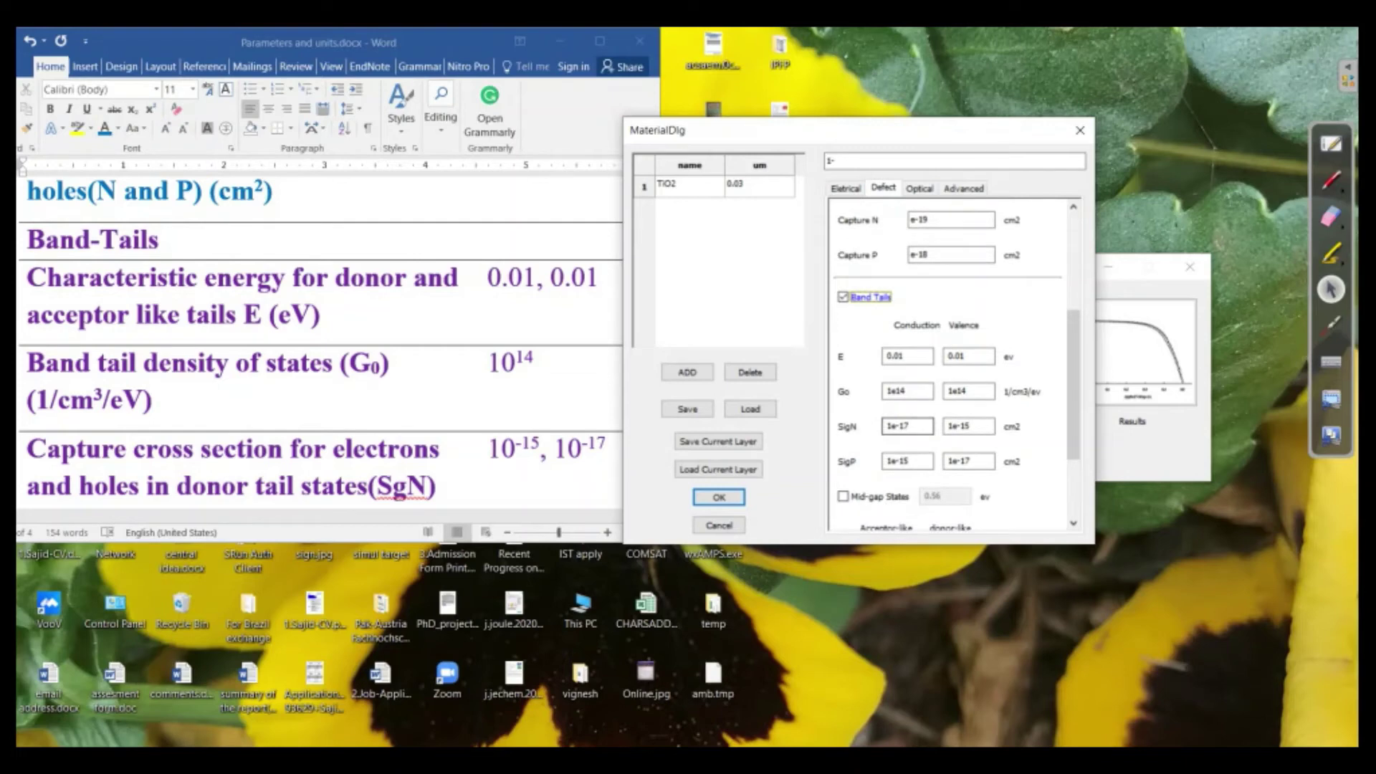
pyautogui.scroll(-1, 319, 336)
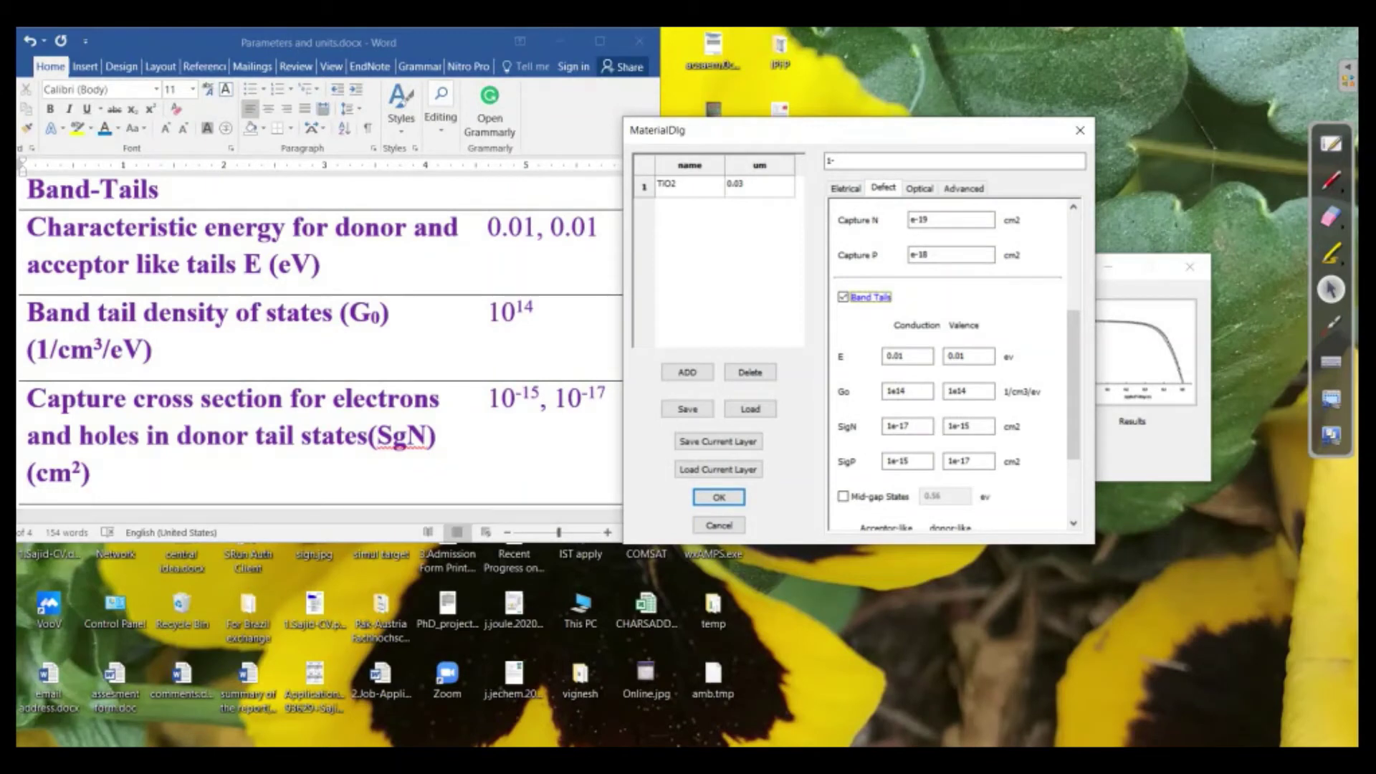
pyautogui.scroll(-1, 319, 344)
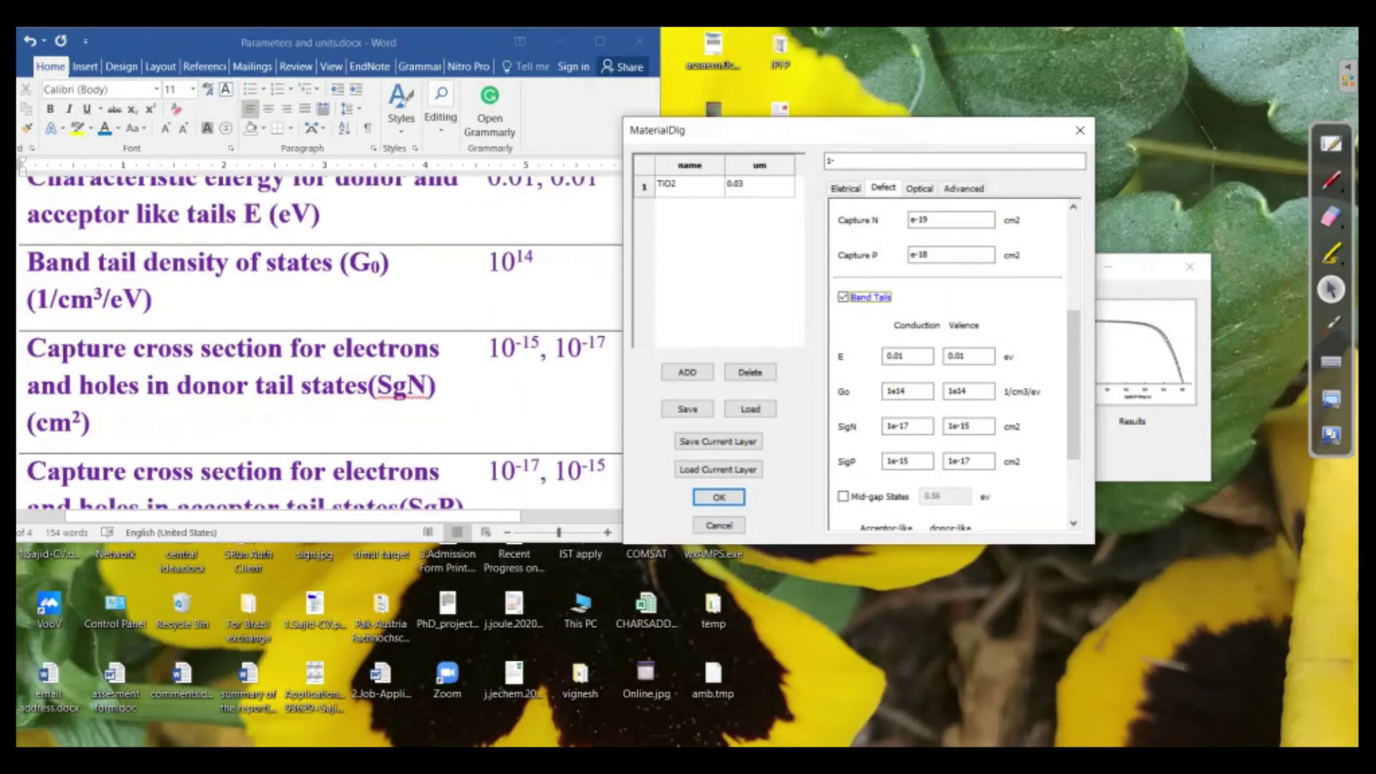
pyautogui.scroll(-3, 319, 344)
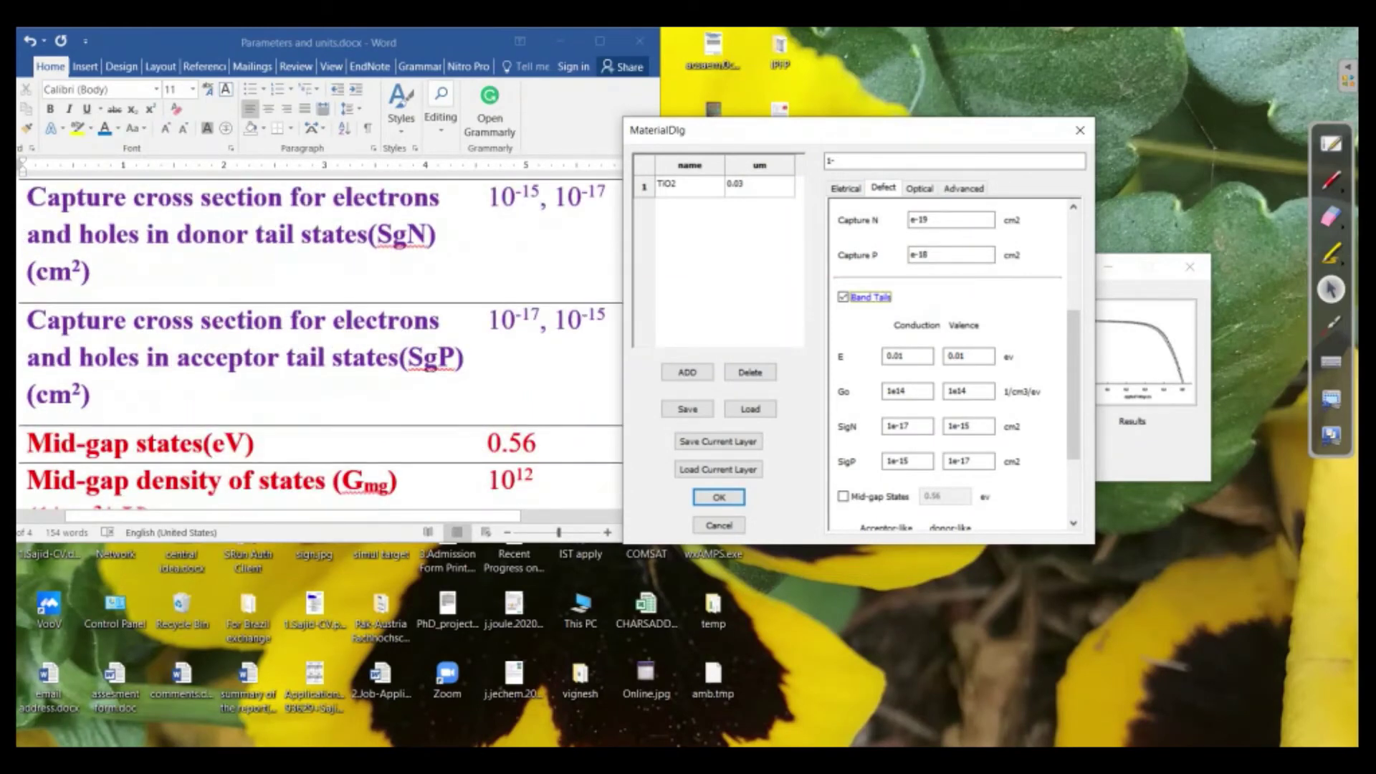
# Step: Set the band-tail SigN to 1e-15 cm2 for the conduction band and 1e-17 cm2 for the valence band
pyautogui.scroll(2, 319, 344)
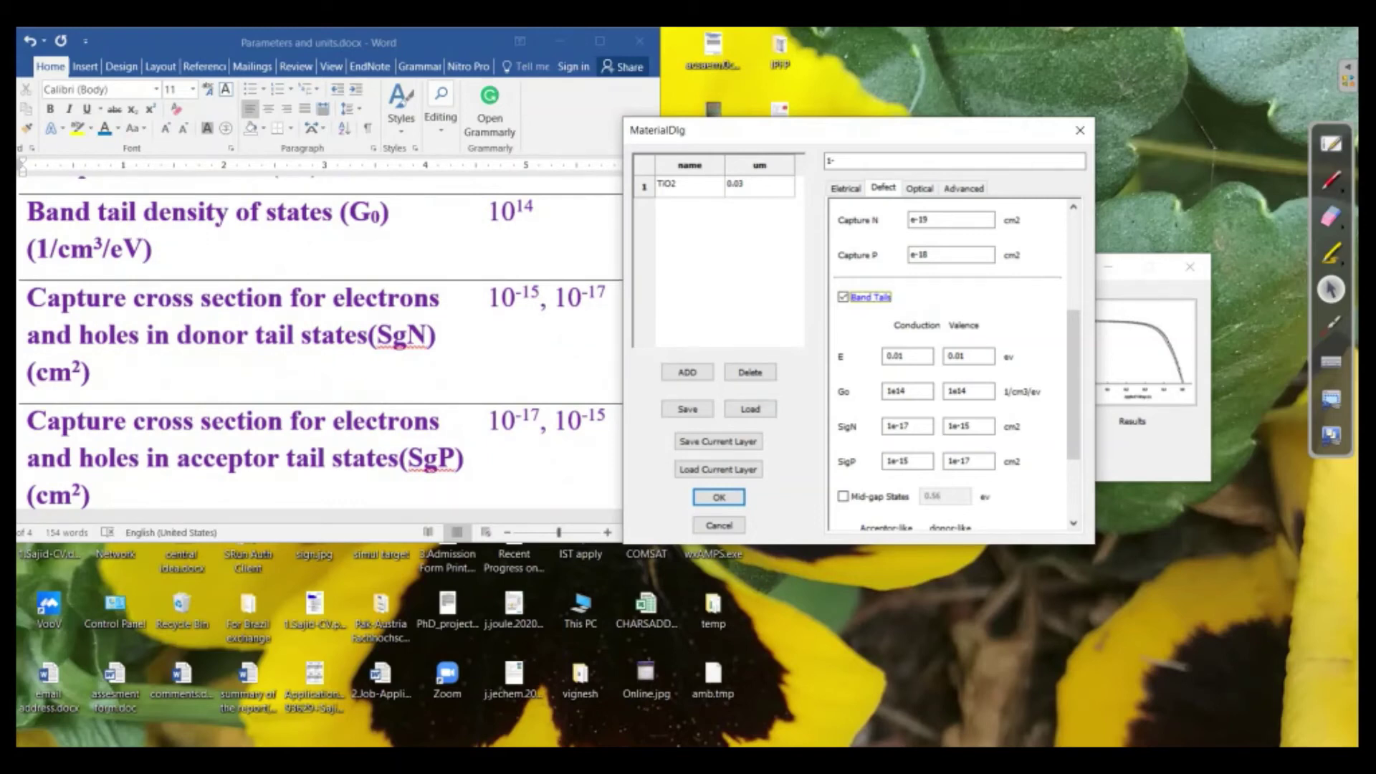
pyautogui.moveTo(911, 426); pyautogui.dragTo(904, 426)
pyautogui.click(968, 426)
pyautogui.press('BackSpace')
pyautogui.write('7')
# Step: Set the band-tail SigP to 1e-17 cm2 for the conduction band and 1e-15 cm2 for the valence band
pyautogui.click(906, 461)
pyautogui.moveTo(909, 461); pyautogui.dragTo(903, 461)
pyautogui.write('7')
pyautogui.click(969, 461)
pyautogui.moveTo(970, 460); pyautogui.dragTo(965, 461)
pyautogui.write('5')
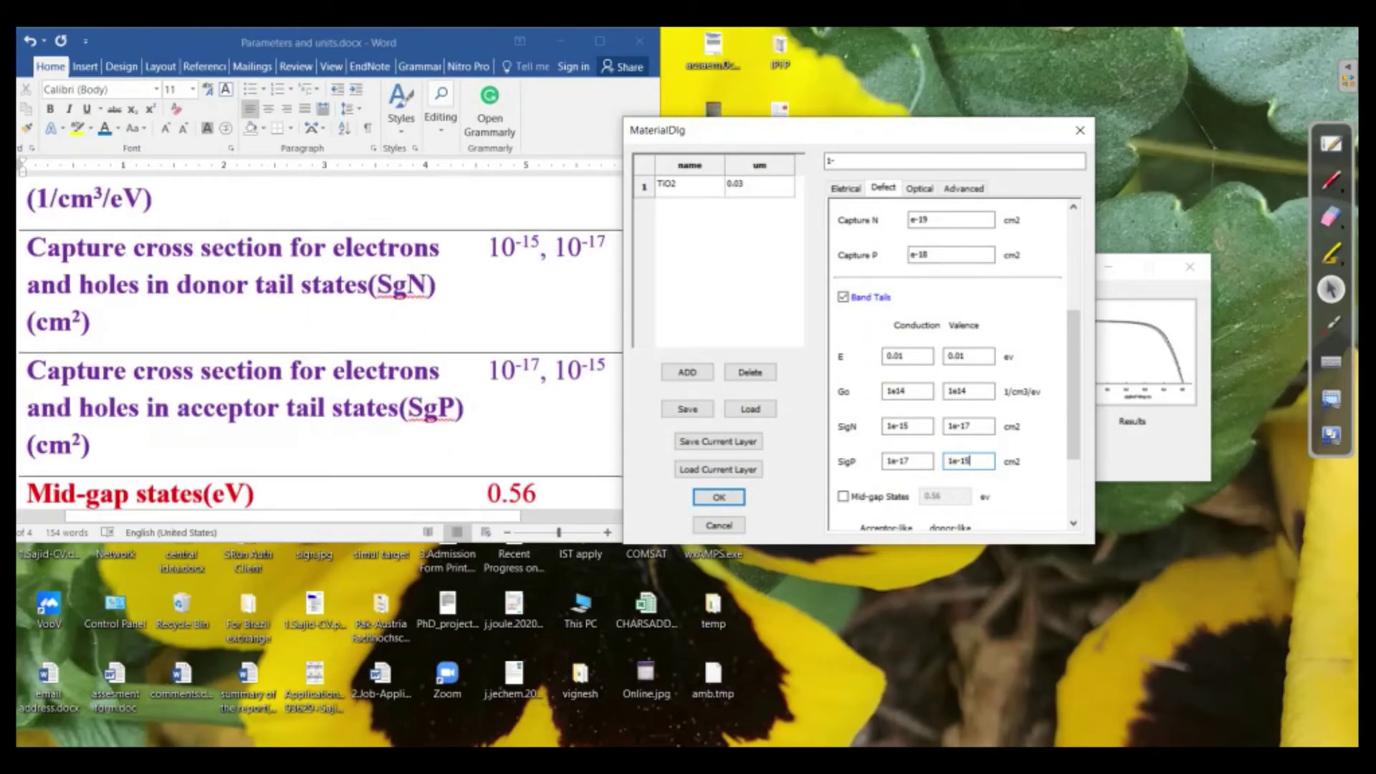
# Step: Enable mid-gap states for the TiO2 layer's defect settings
pyautogui.scroll(-3, 320, 351)
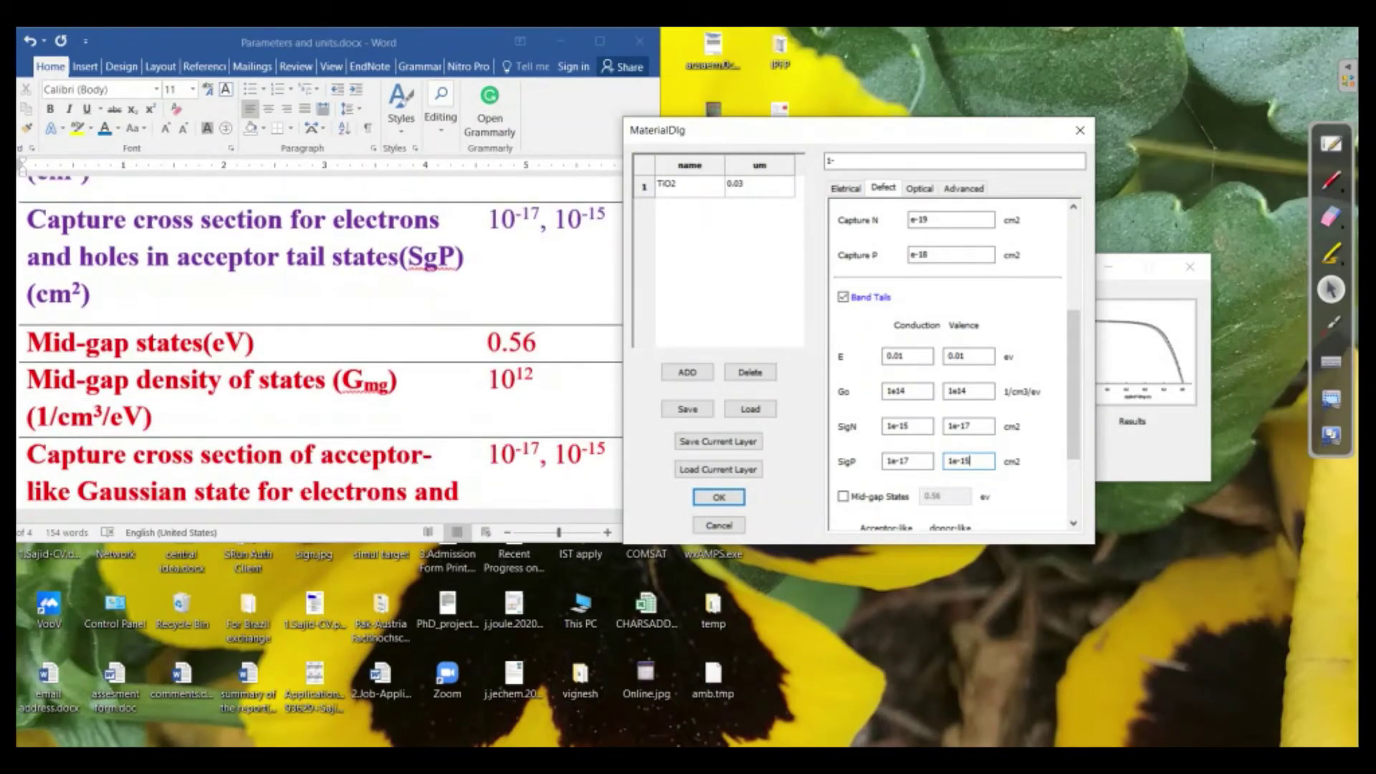
pyautogui.scroll(-1, 953, 365)
pyautogui.click(844, 483)
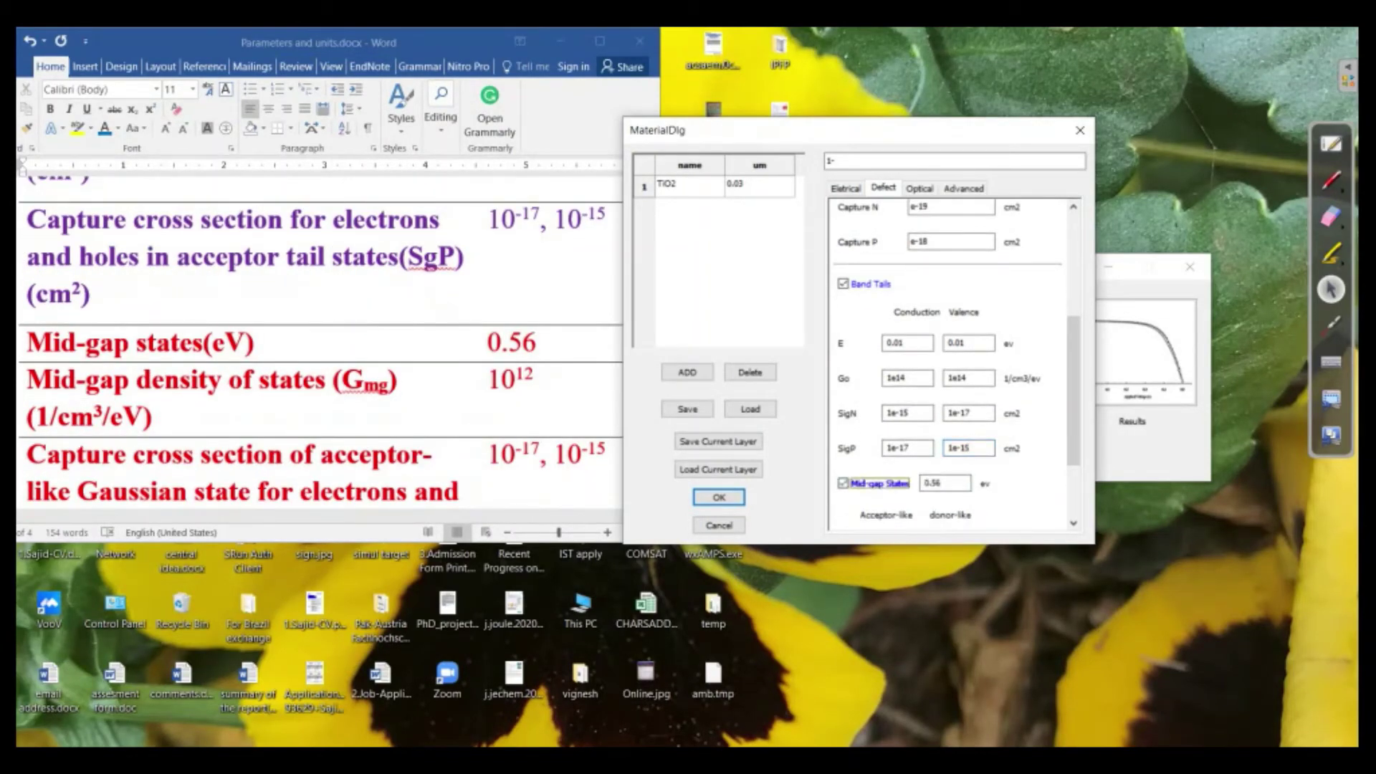
# Step: Check the mid-gap energy, Gmg, SigN and SigP values against the Word table and review the acceptor-like defect entries
pyautogui.scroll(-3, 844, 484)
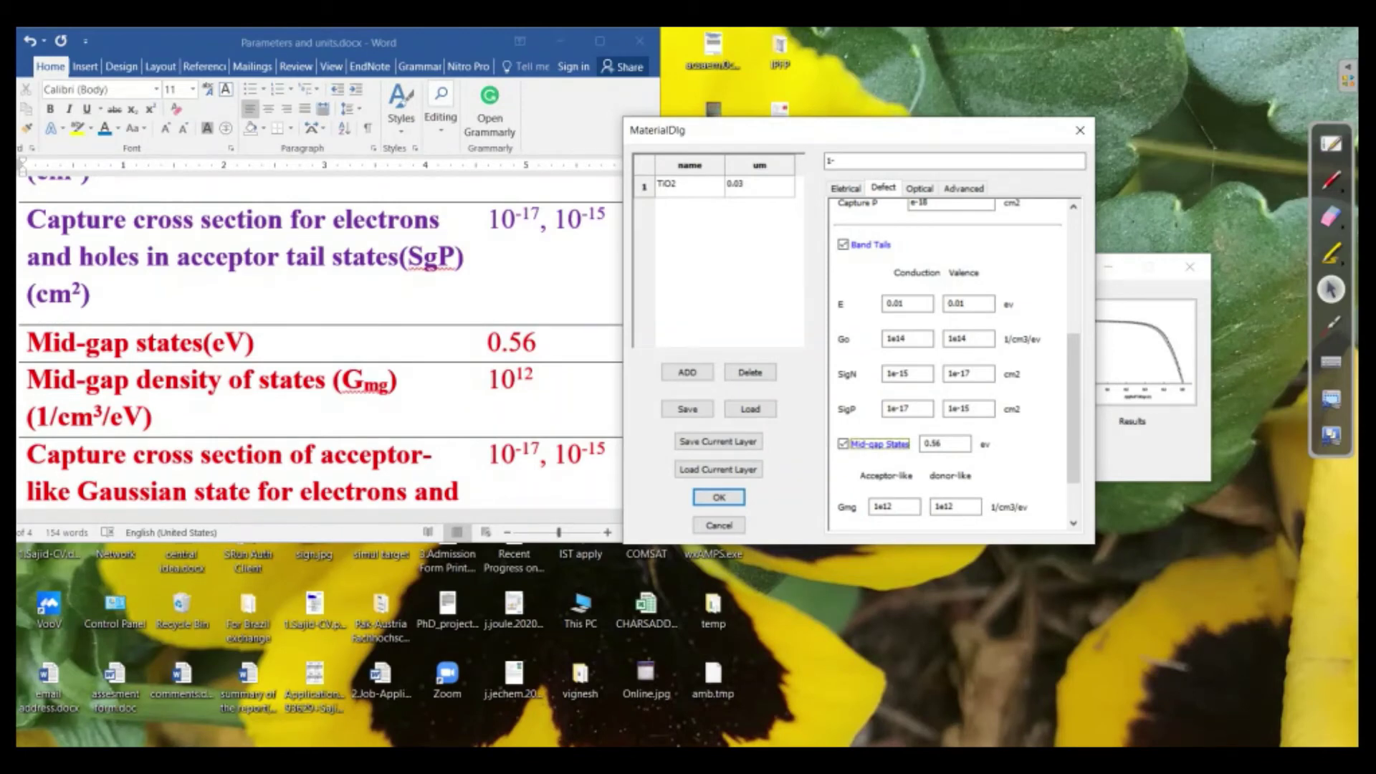
pyautogui.scroll(-1, 957, 364)
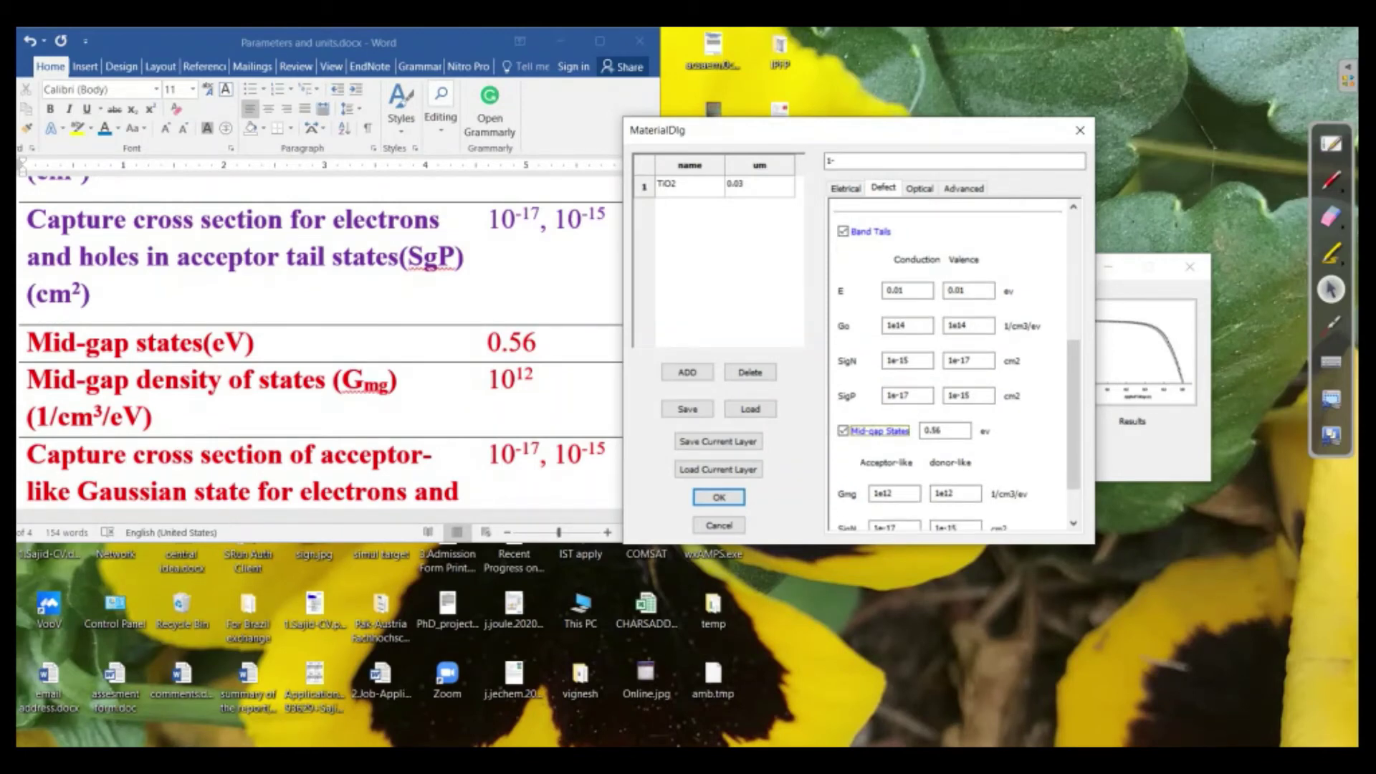
pyautogui.scroll(-4, 957, 369)
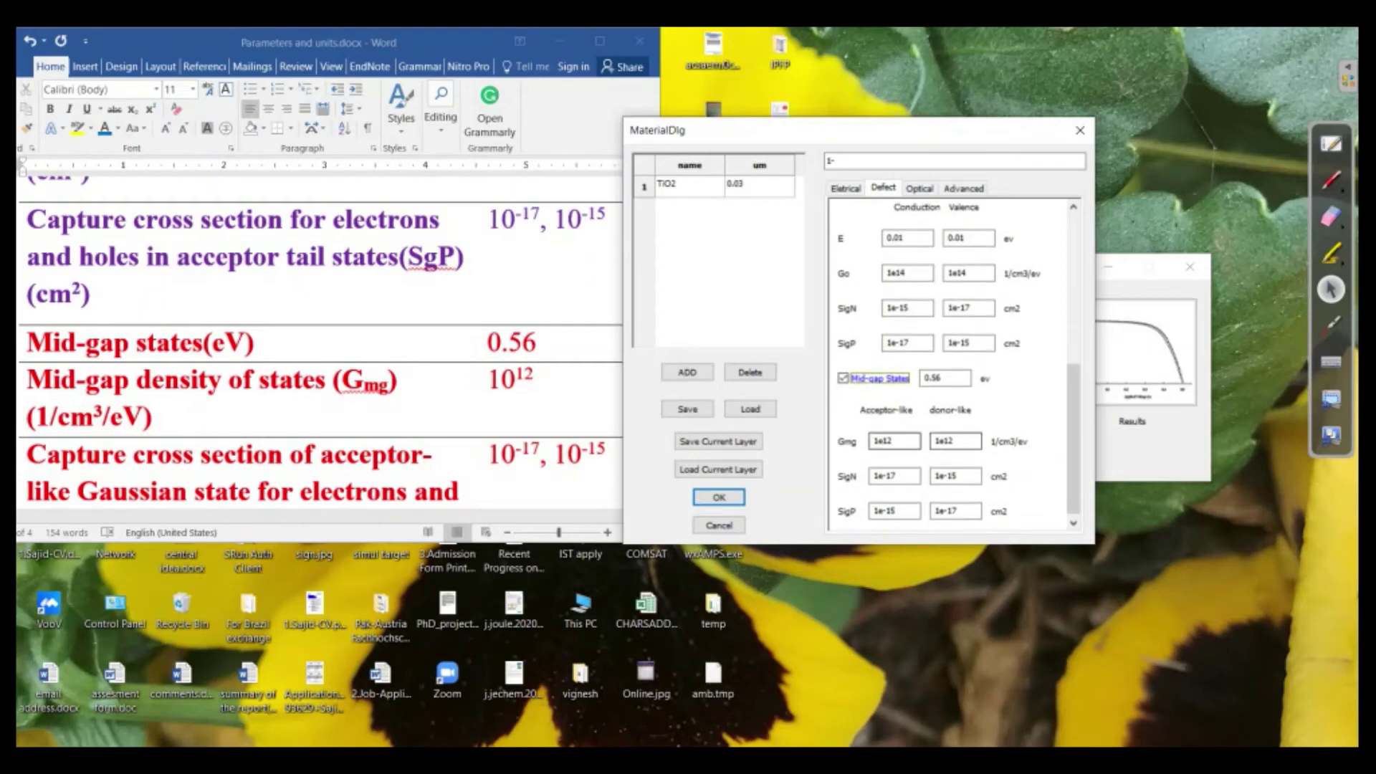
pyautogui.scroll(-3, 320, 322)
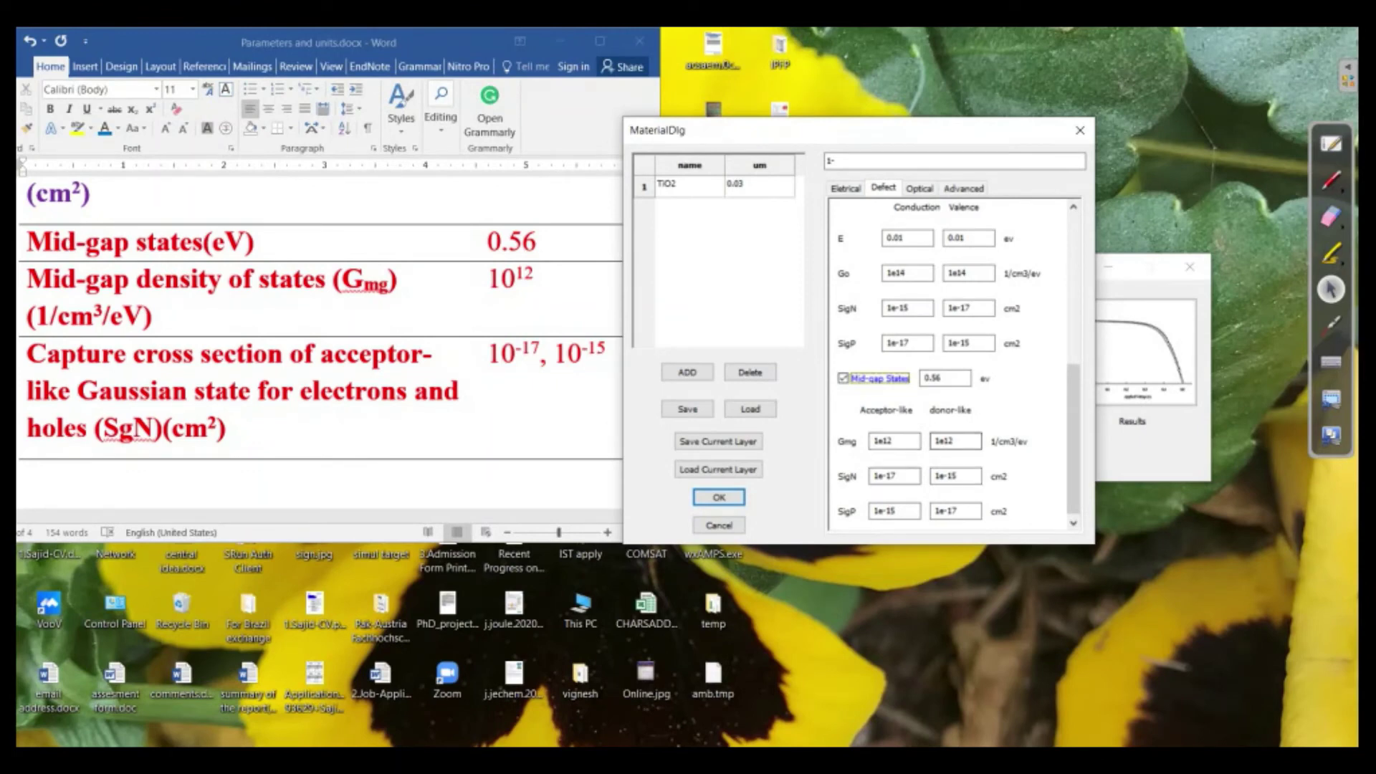
pyautogui.scroll(-1, 955, 441)
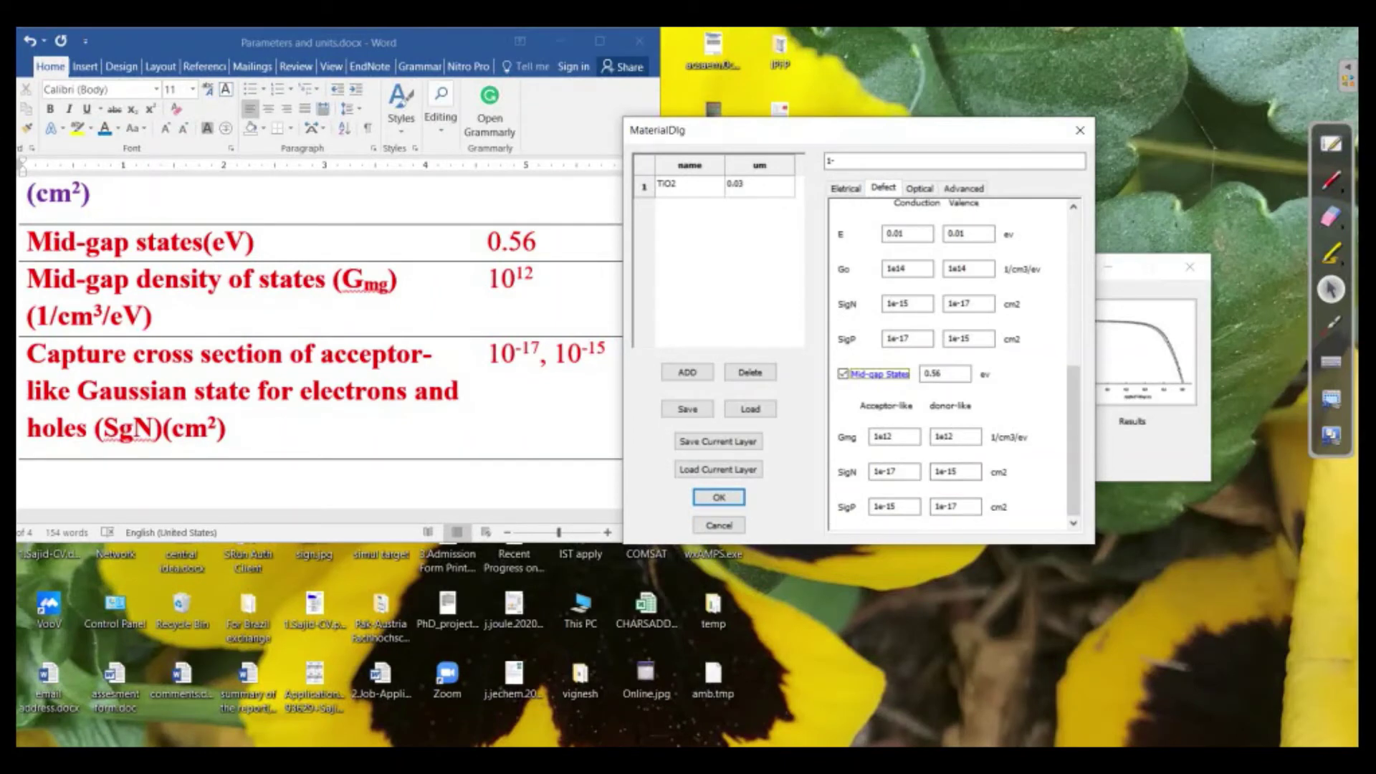
pyautogui.scroll(-3, 320, 308)
pyautogui.scroll(-3, 320, 308)
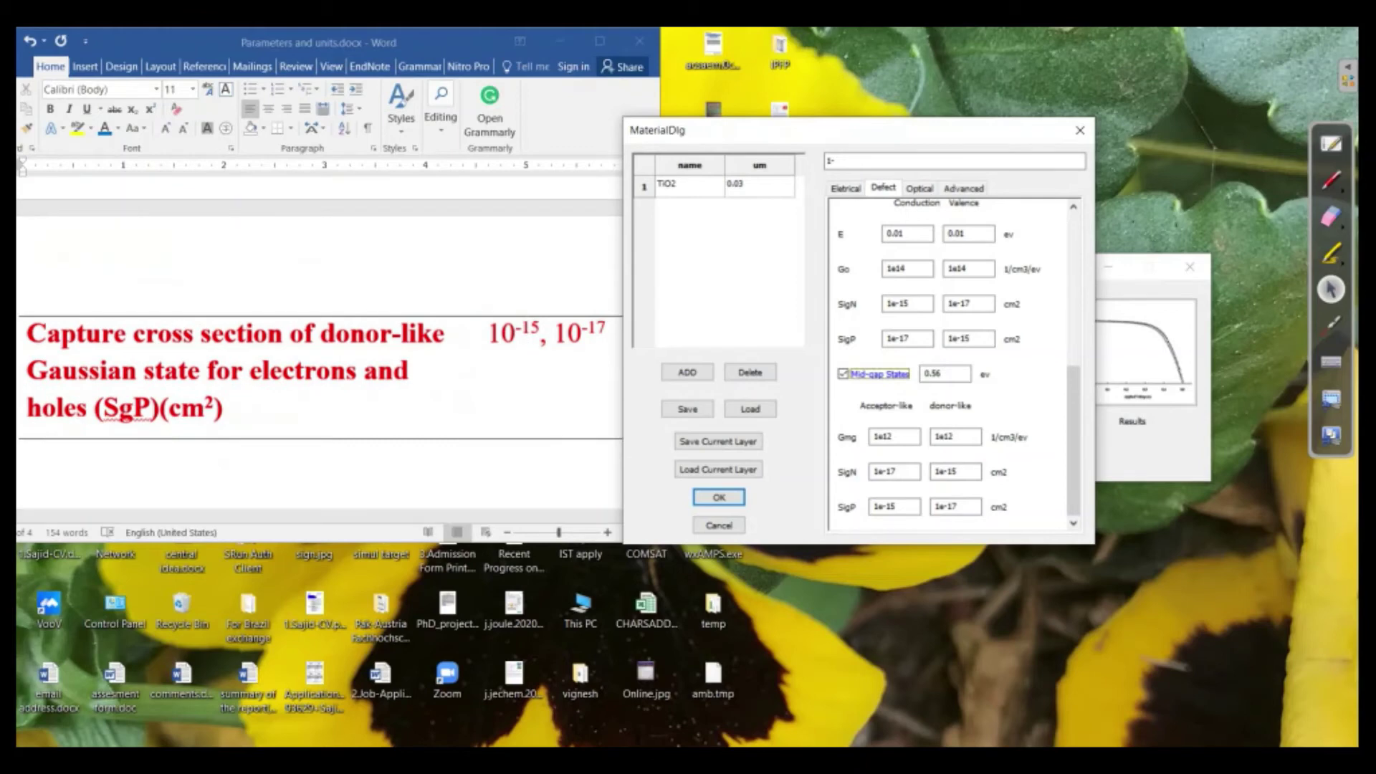
pyautogui.click(894, 506)
pyautogui.click(955, 506)
pyautogui.scroll(10, 953, 364)
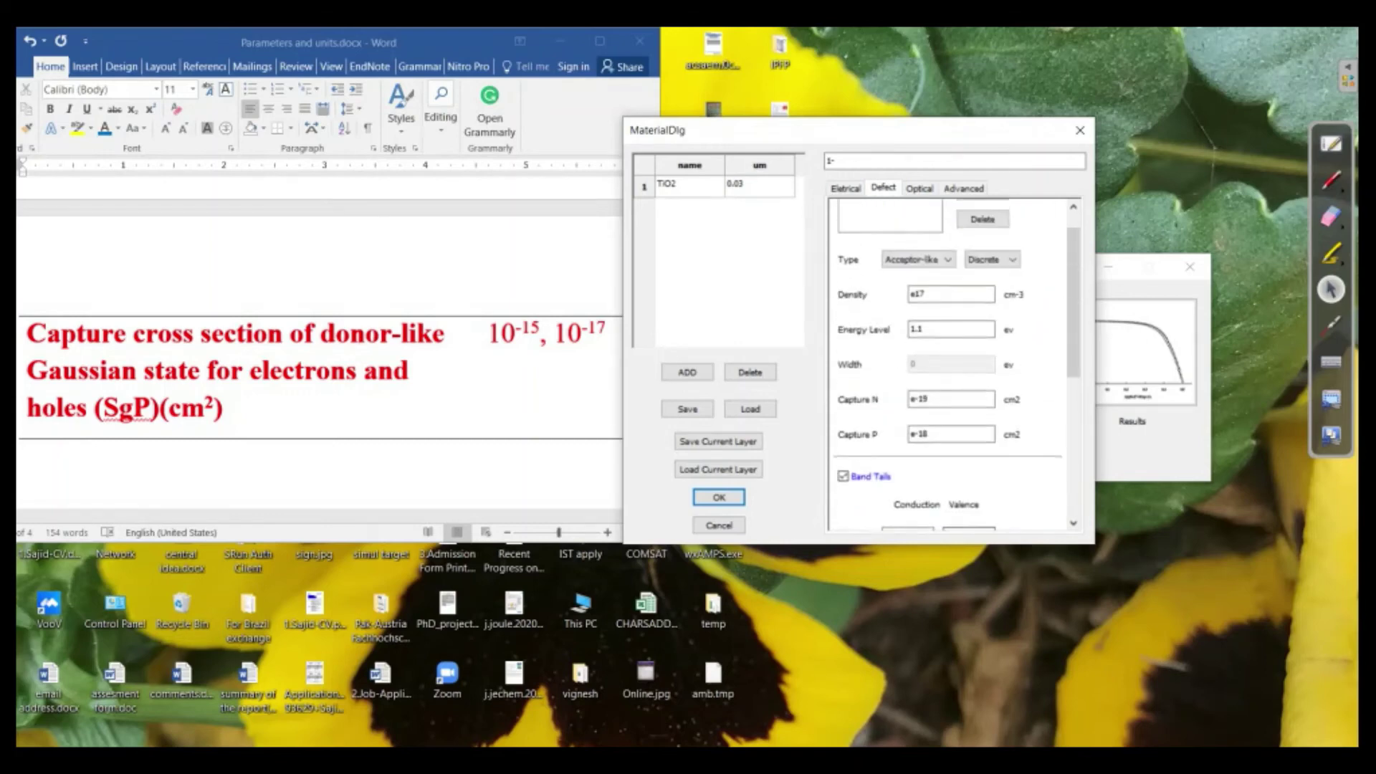
pyautogui.scroll(3, 953, 364)
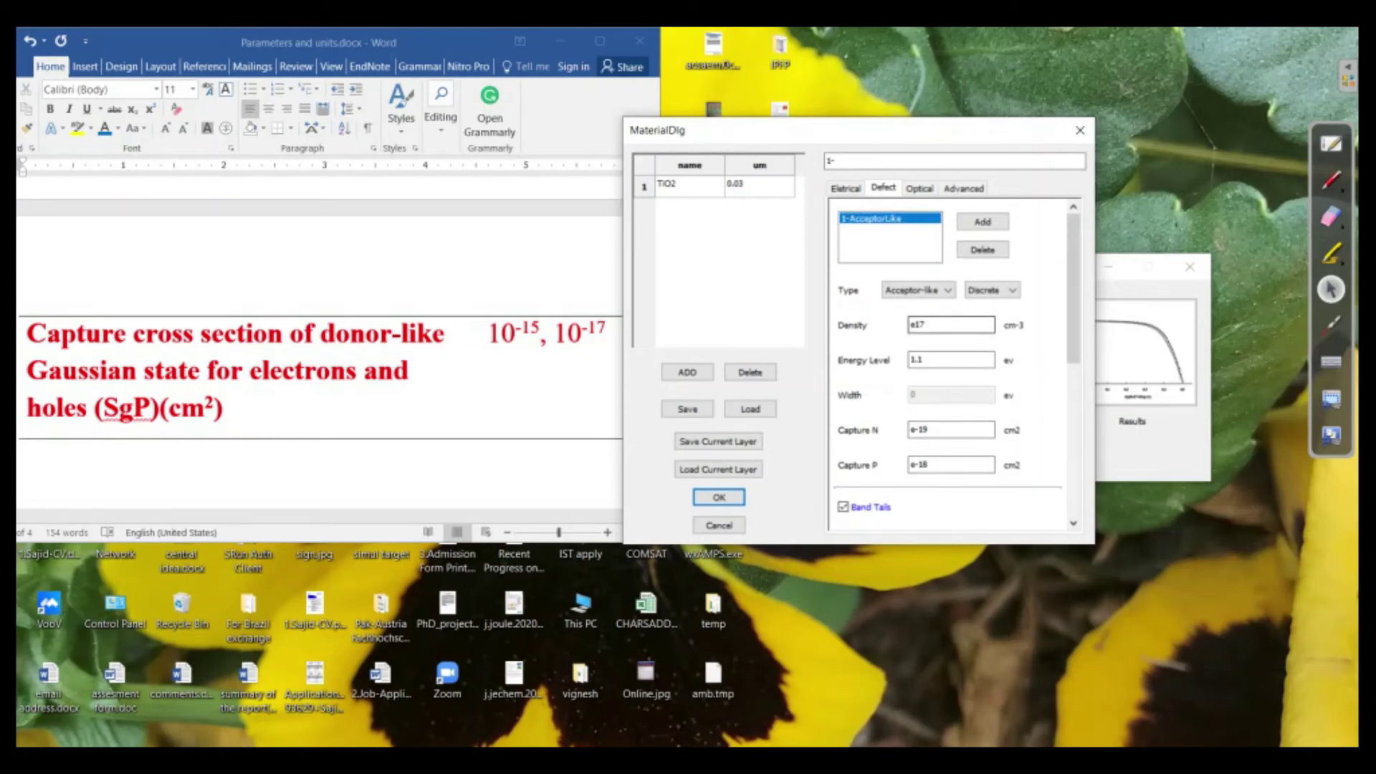
# Step: Change the TiO2 layer's acceptor-like defect from a discrete to a Gaussian distribution
pyautogui.click(993, 290)
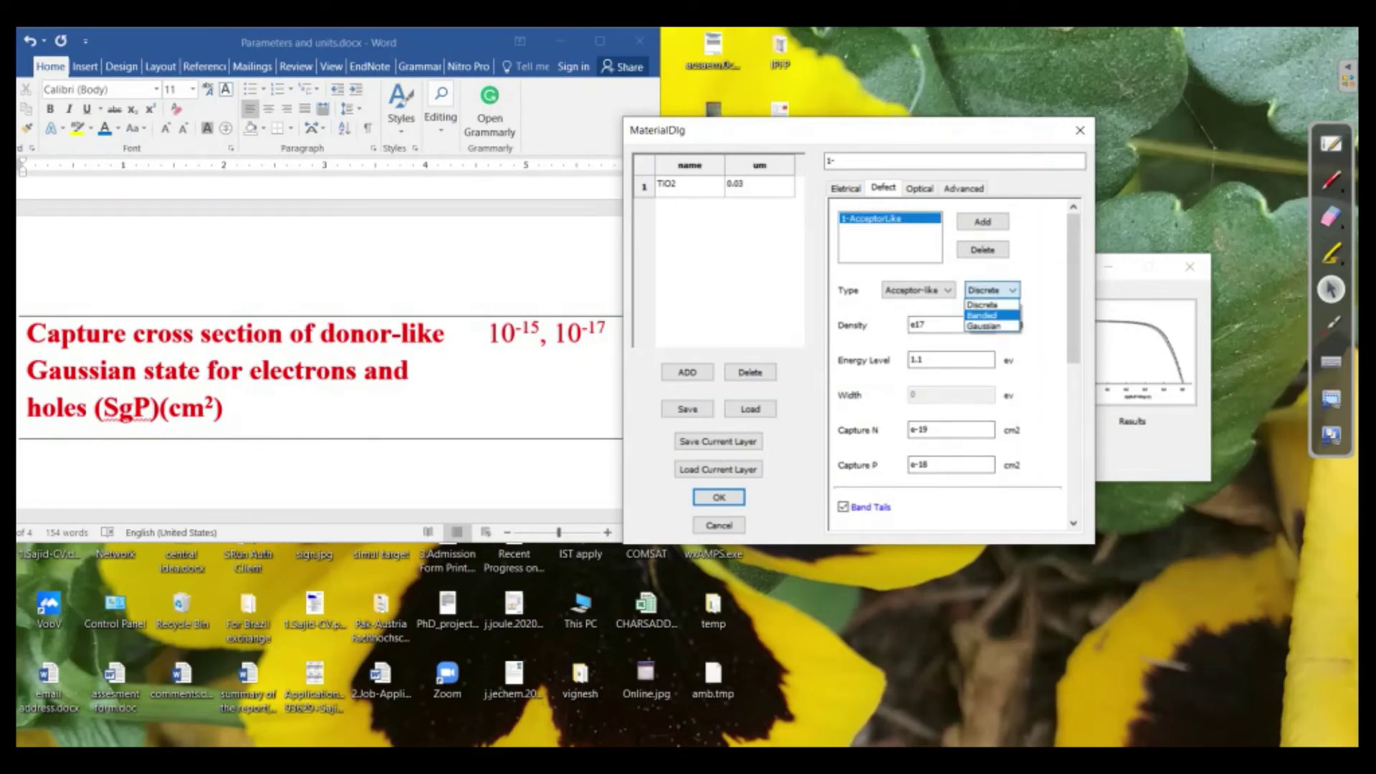
pyautogui.click(986, 326)
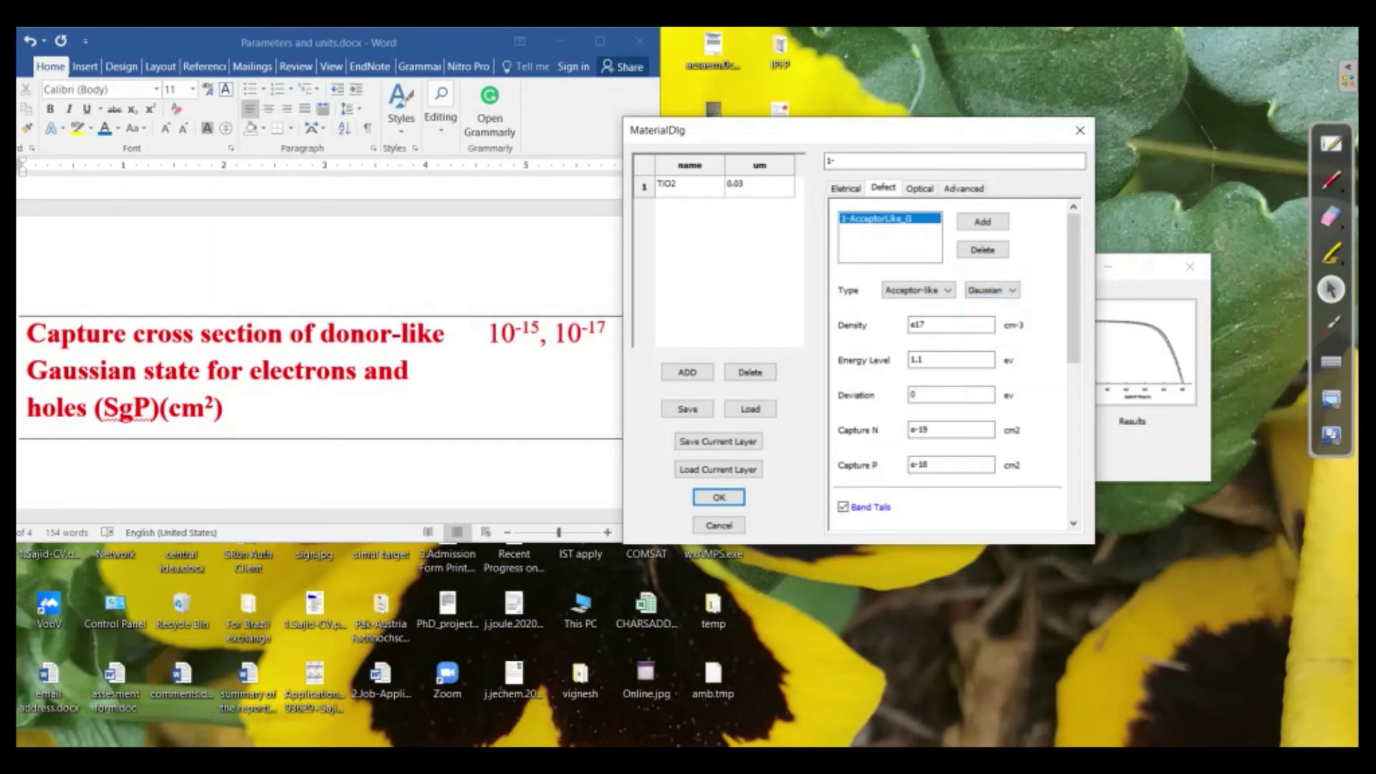
pyautogui.scroll(-3, 950, 358)
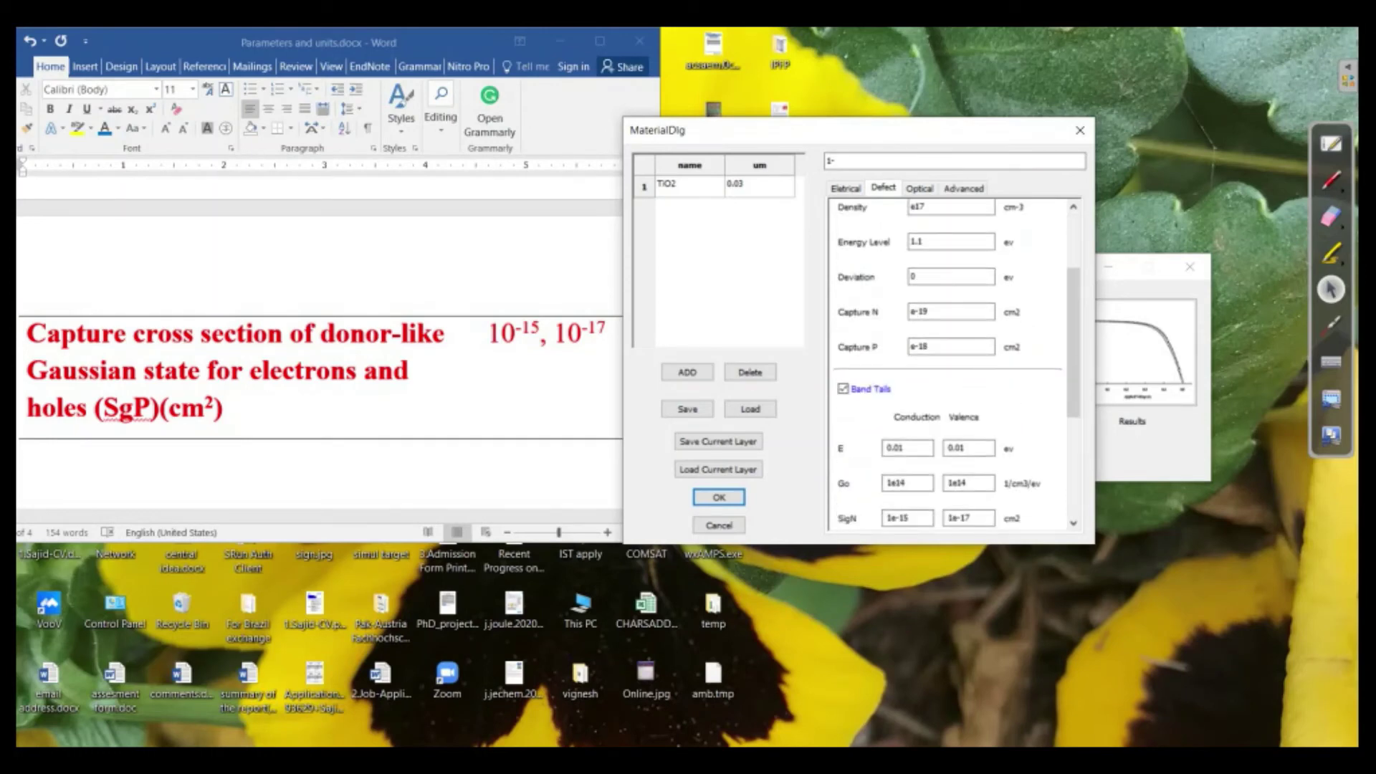
pyautogui.scroll(1, 949, 359)
# Step: Look up the standard deviation in the Word table and set the Gaussian acceptor-like defect's deviation to 0.1 eV
pyautogui.click(950, 330)
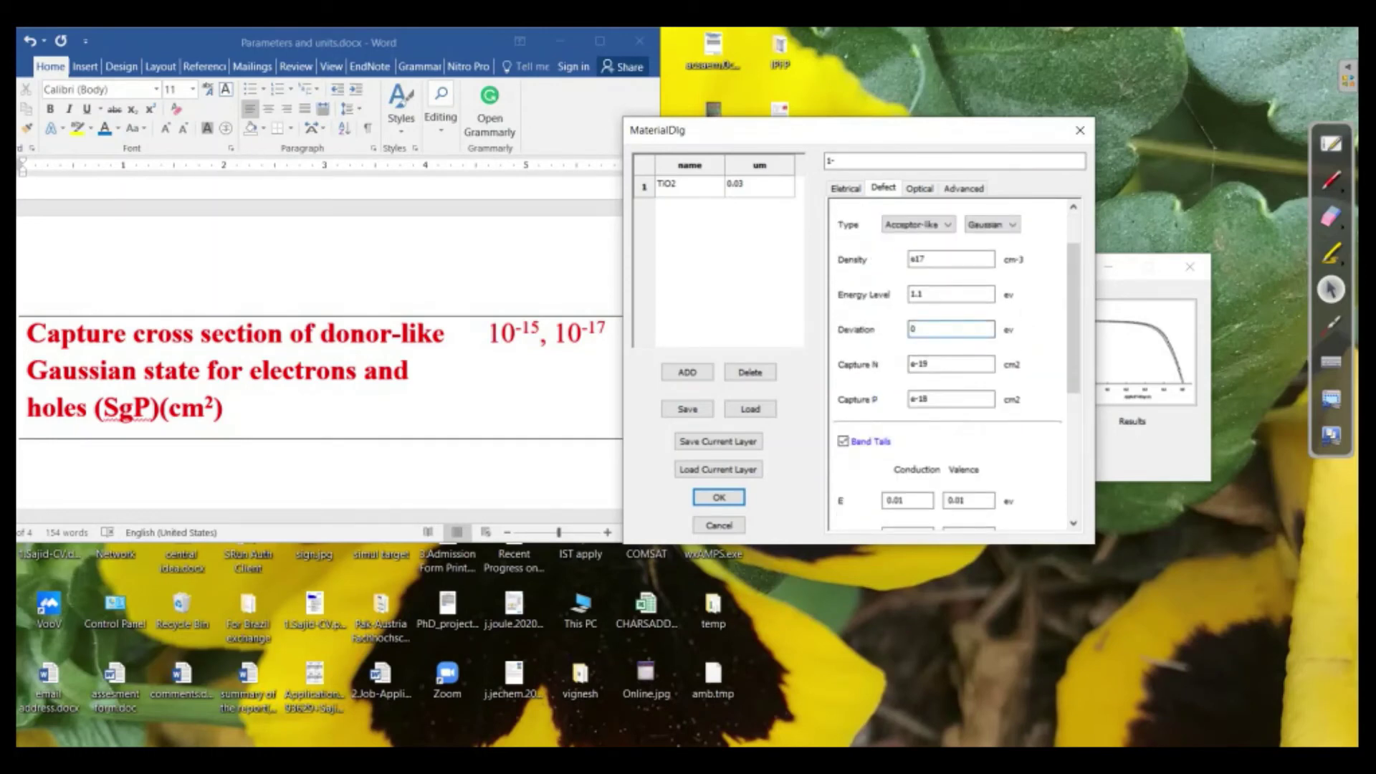
pyautogui.scroll(6, 320, 340)
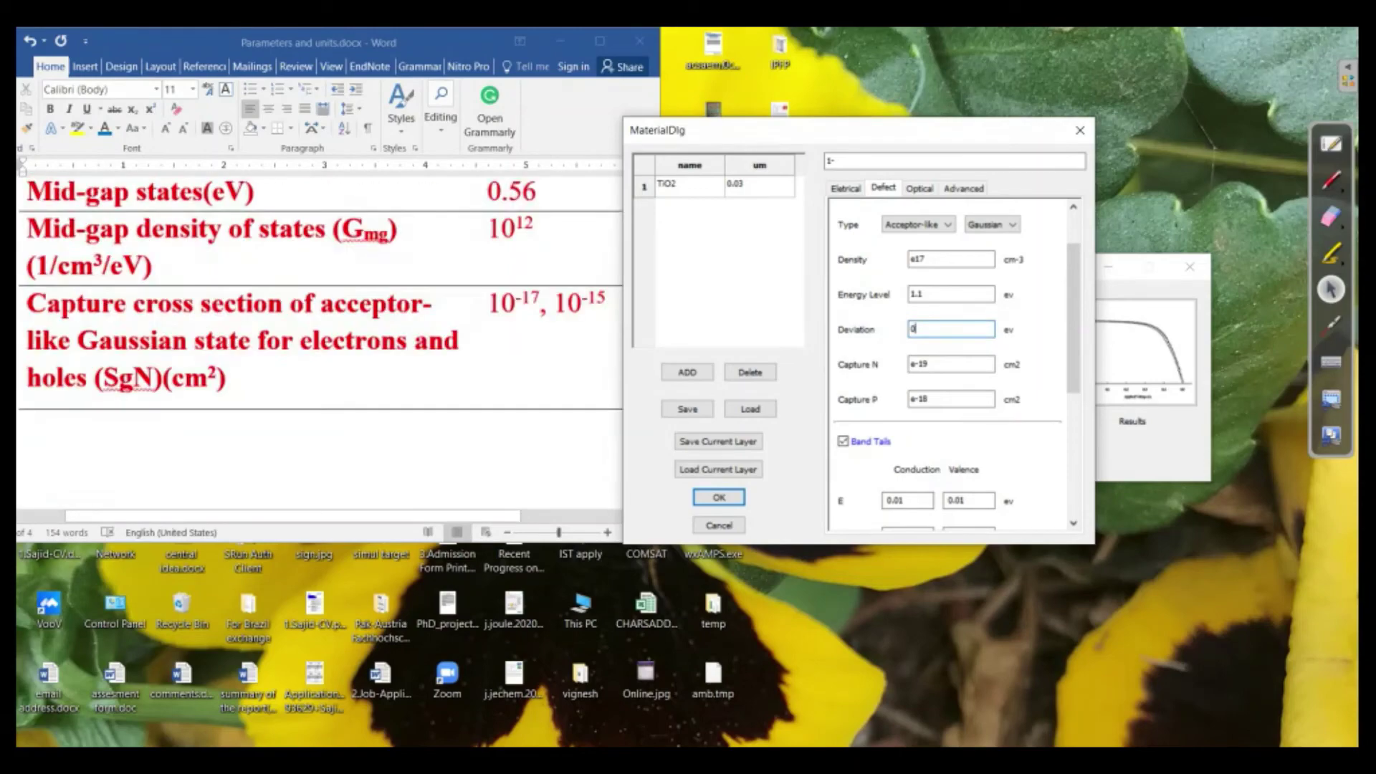
pyautogui.scroll(3, 319, 344)
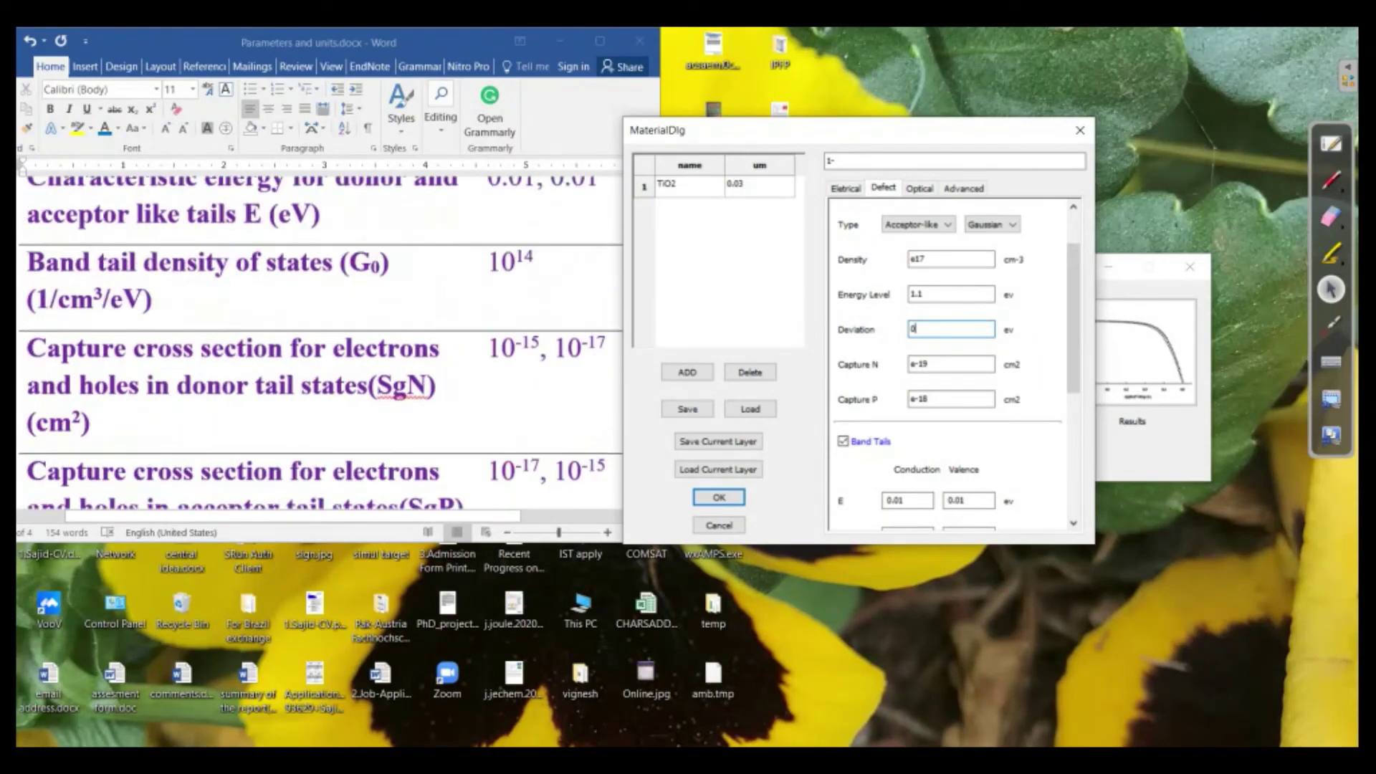
pyautogui.scroll(-6, 320, 344)
pyautogui.scroll(-8, 319, 344)
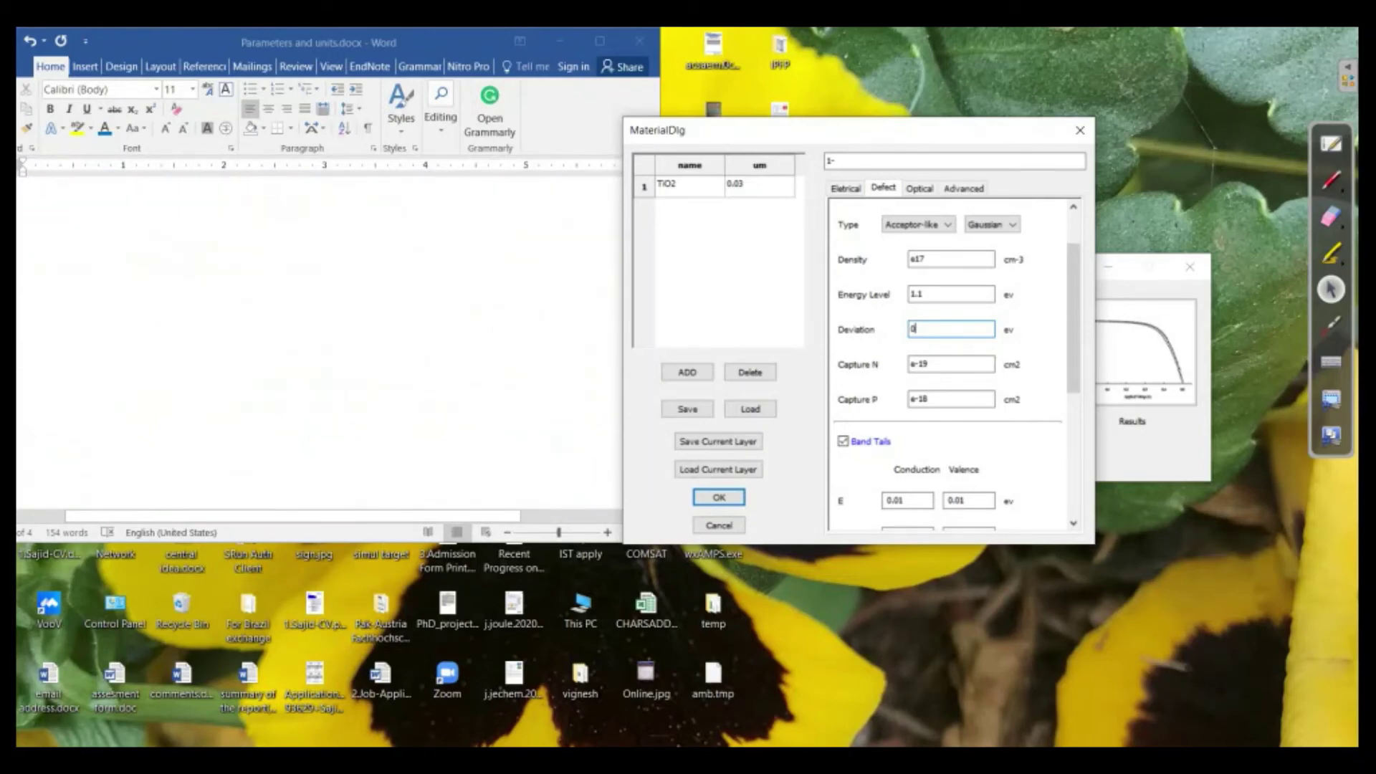
pyautogui.scroll(8, 319, 340)
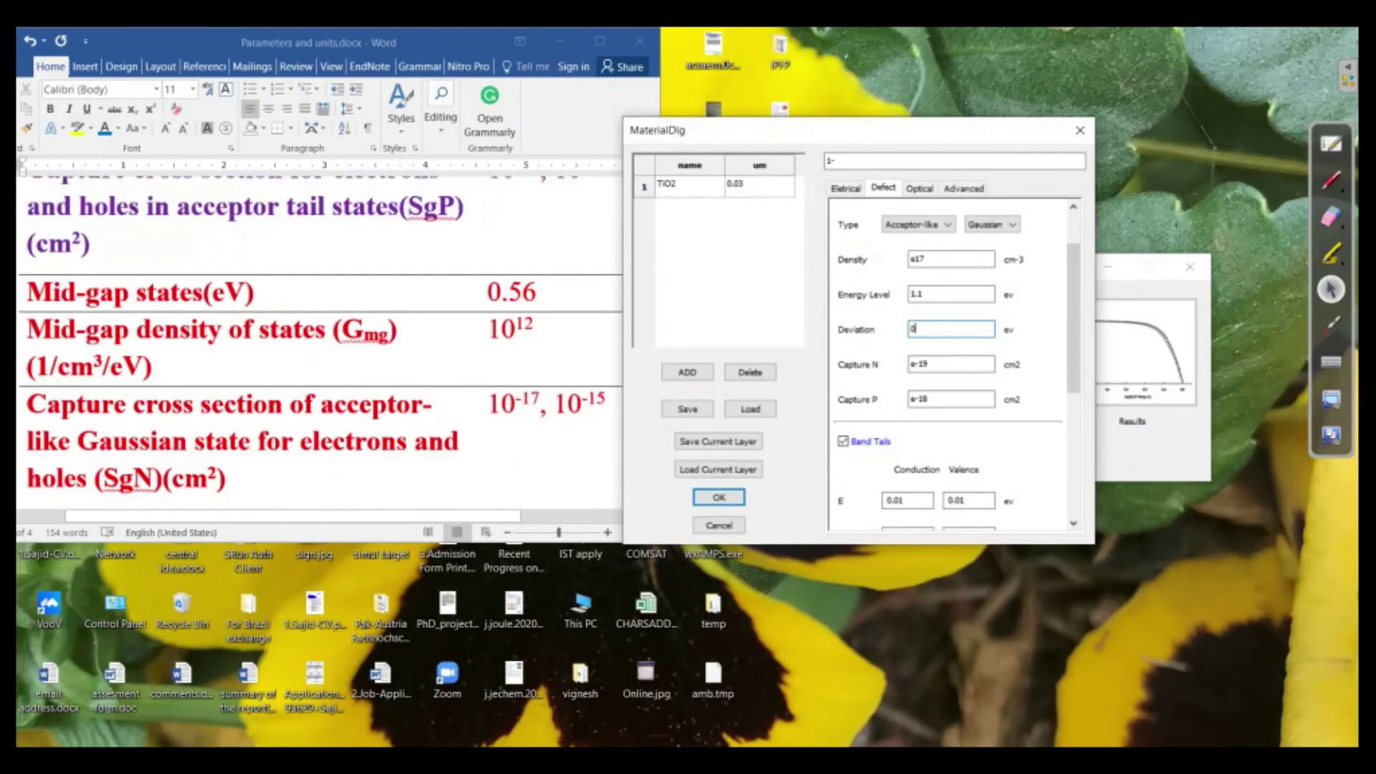
pyautogui.scroll(3, 319, 340)
pyautogui.scroll(-2, 320, 340)
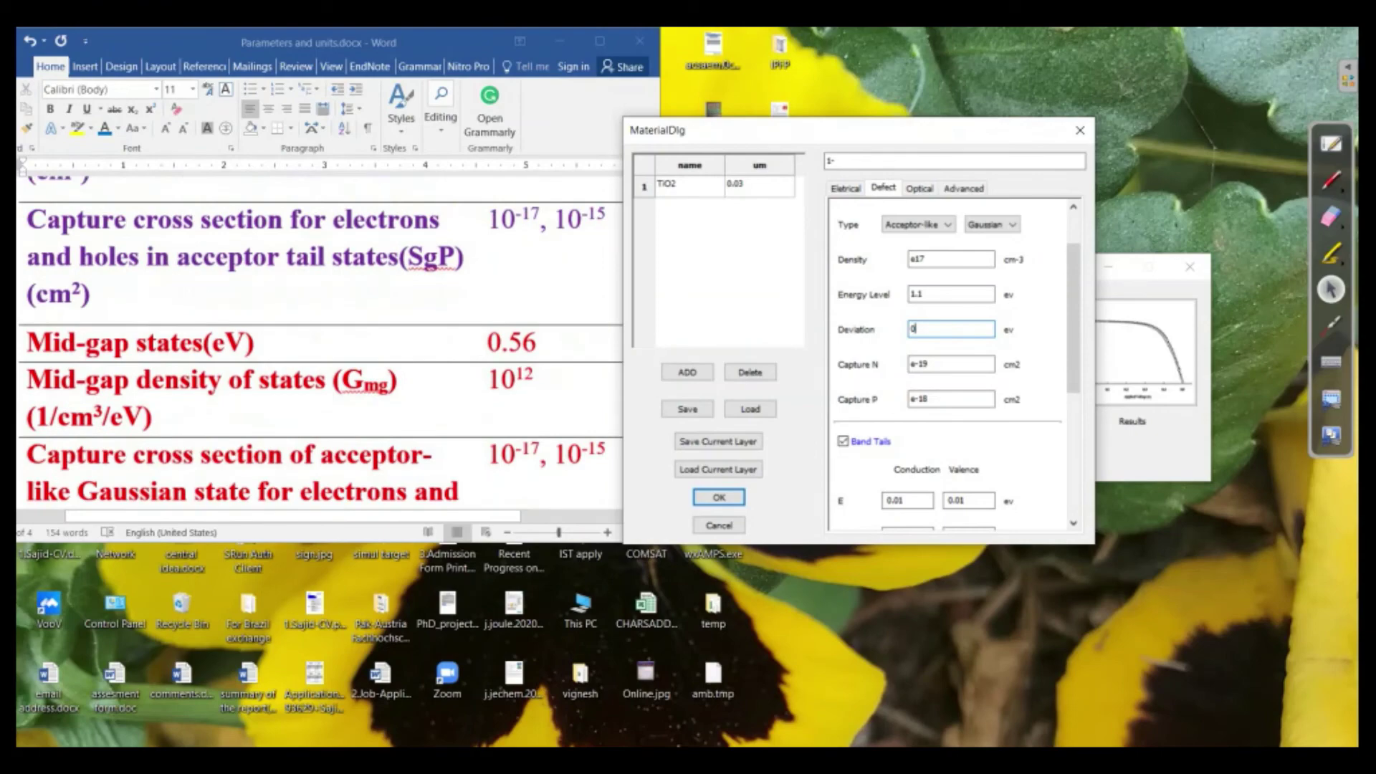
pyautogui.scroll(7, 319, 340)
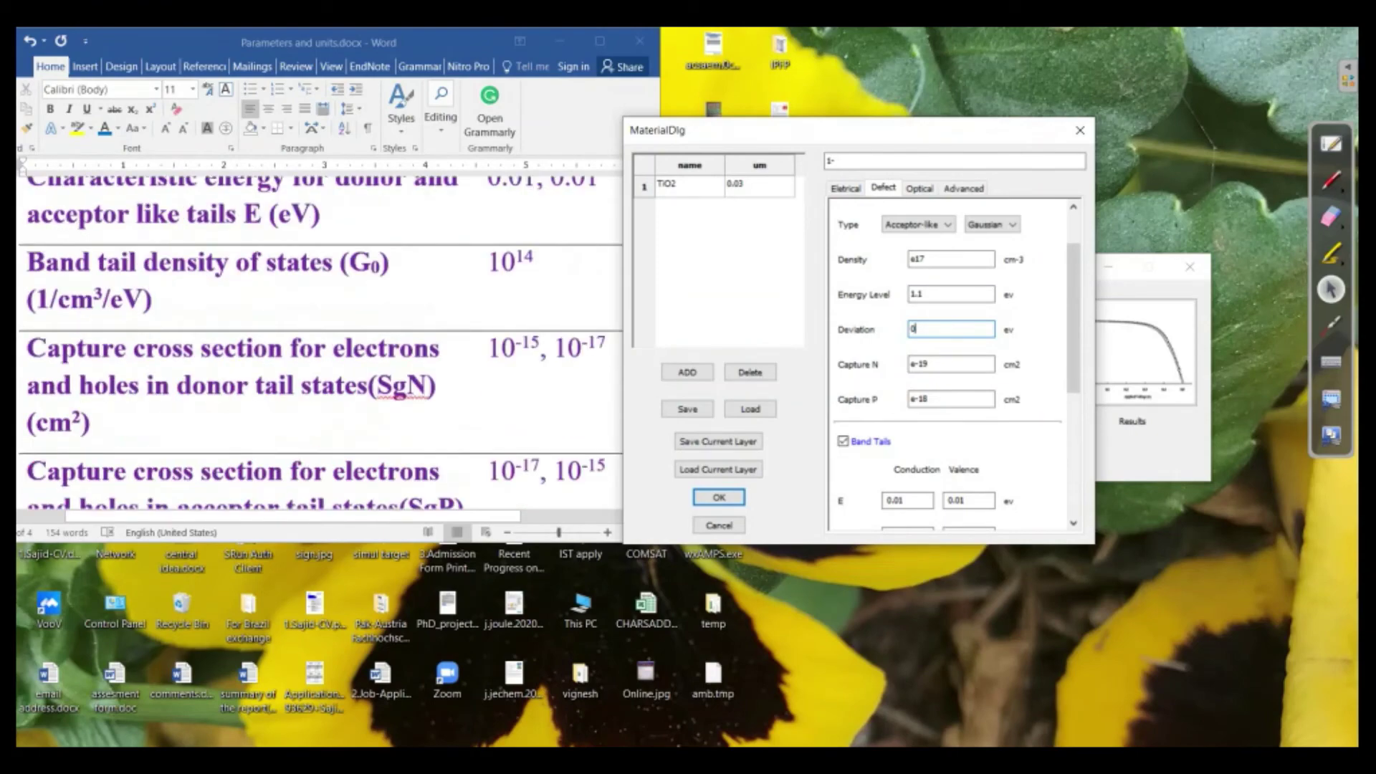
pyautogui.scroll(1, 319, 341)
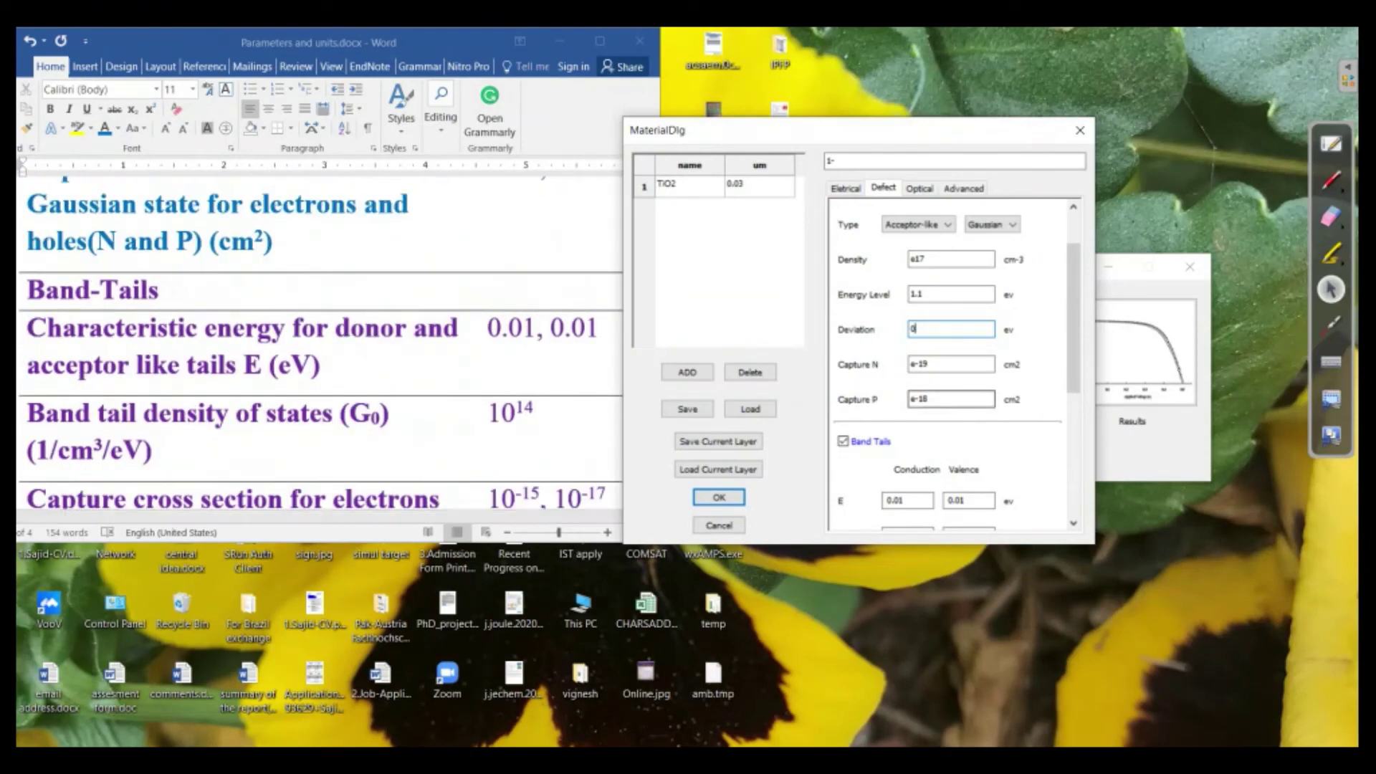
pyautogui.scroll(-8, 320, 348)
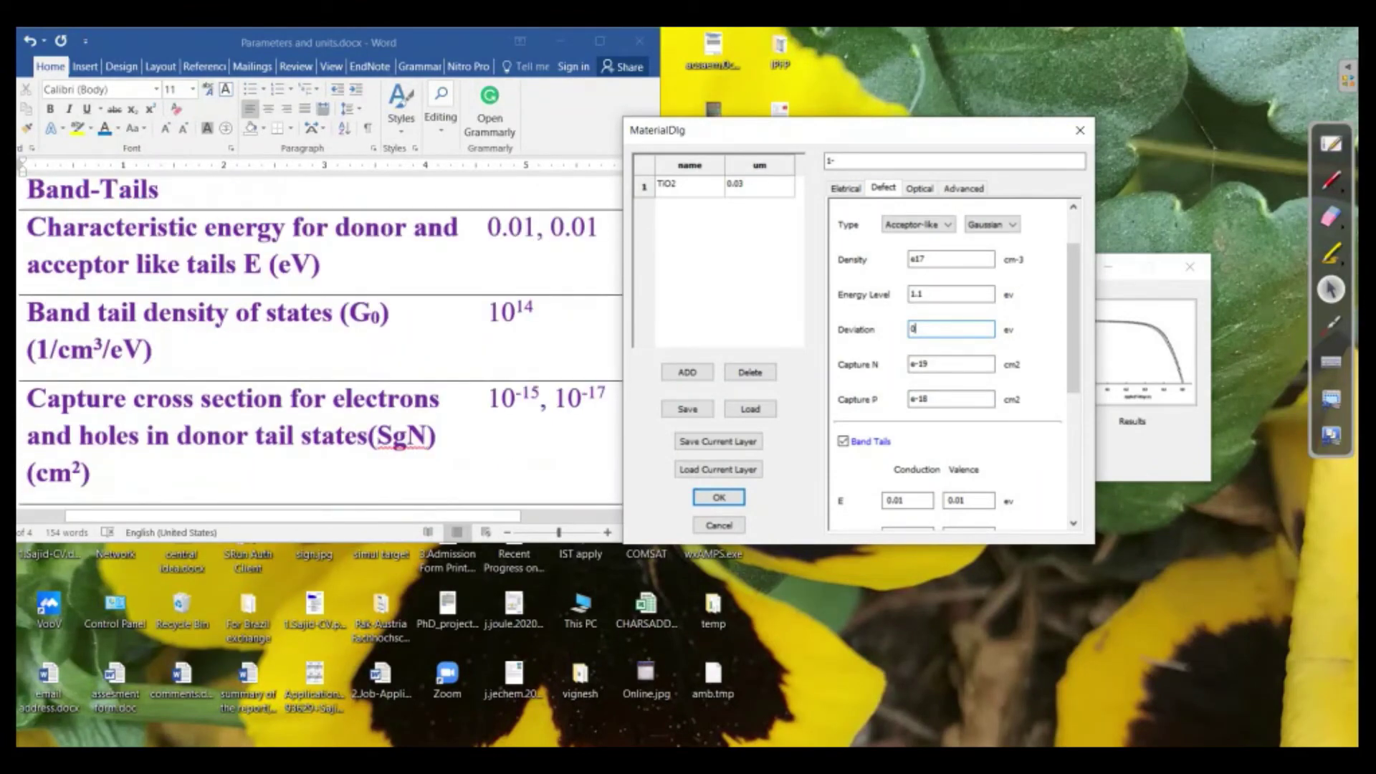
pyautogui.scroll(-3, 320, 341)
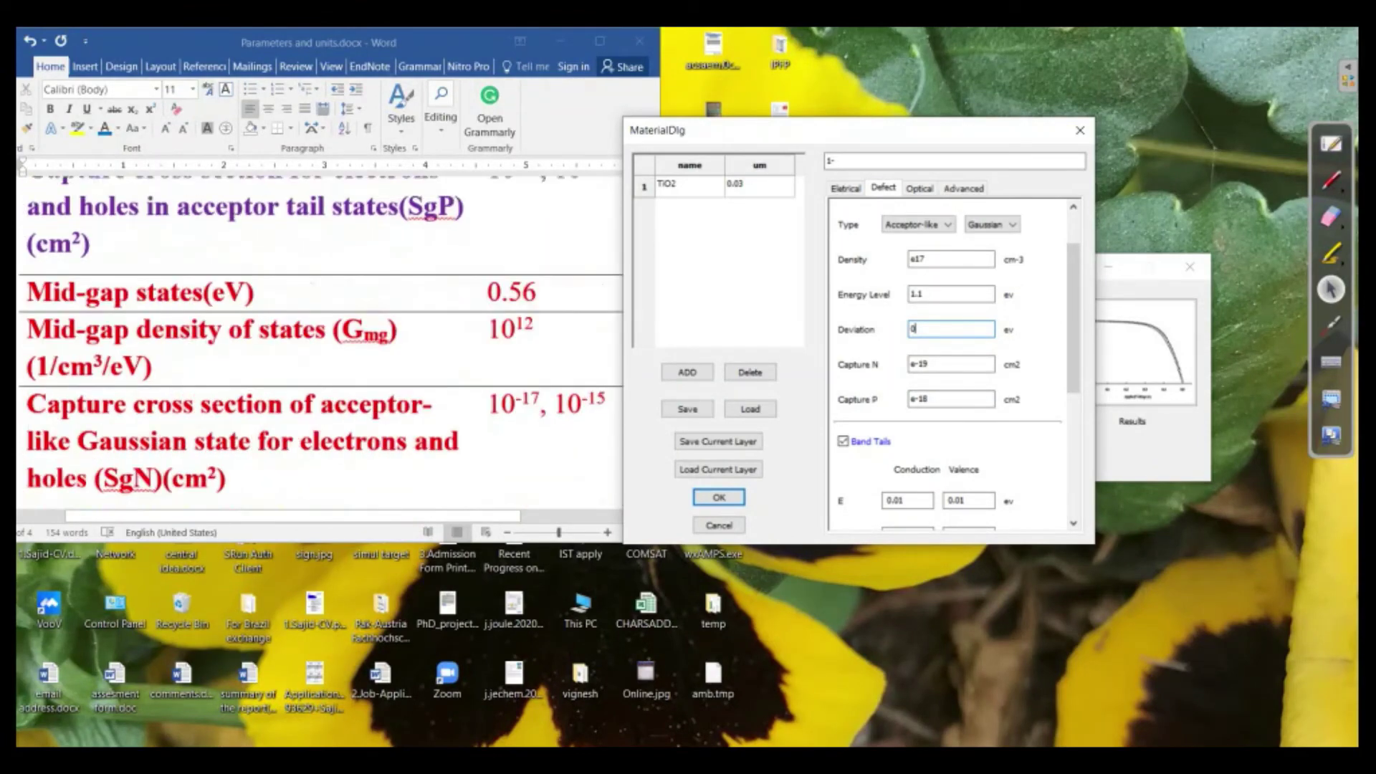
pyautogui.scroll(-10, 319, 340)
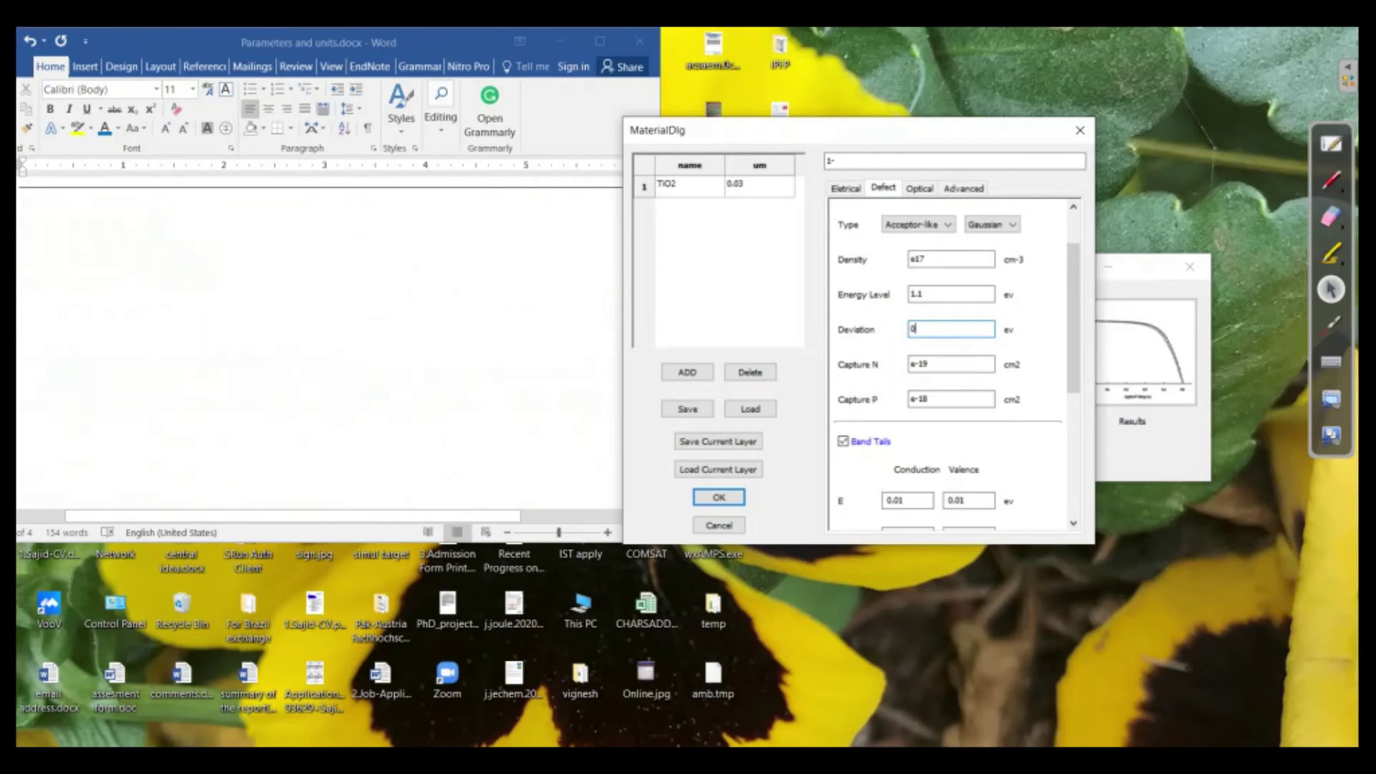
pyautogui.scroll(10, 320, 340)
pyautogui.scroll(-5, 320, 340)
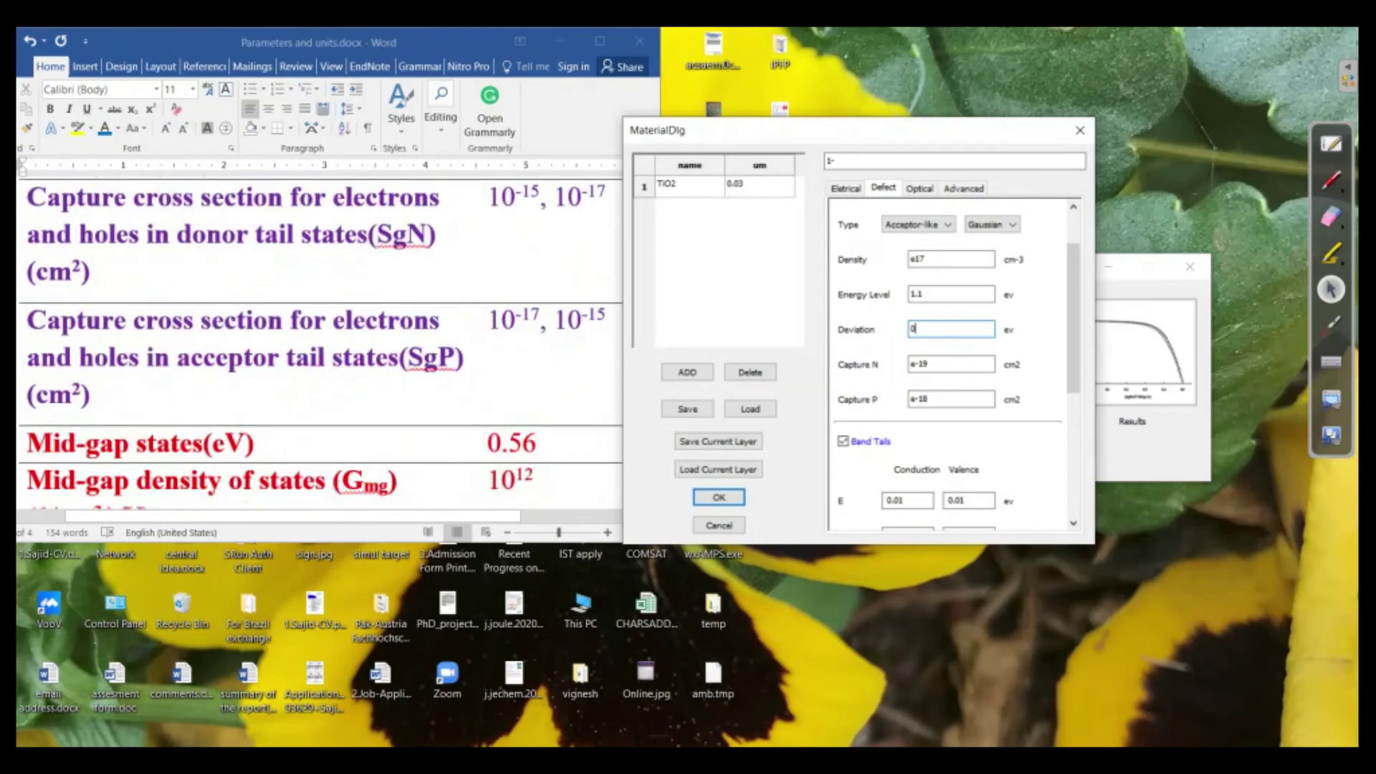
pyautogui.scroll(7, 320, 341)
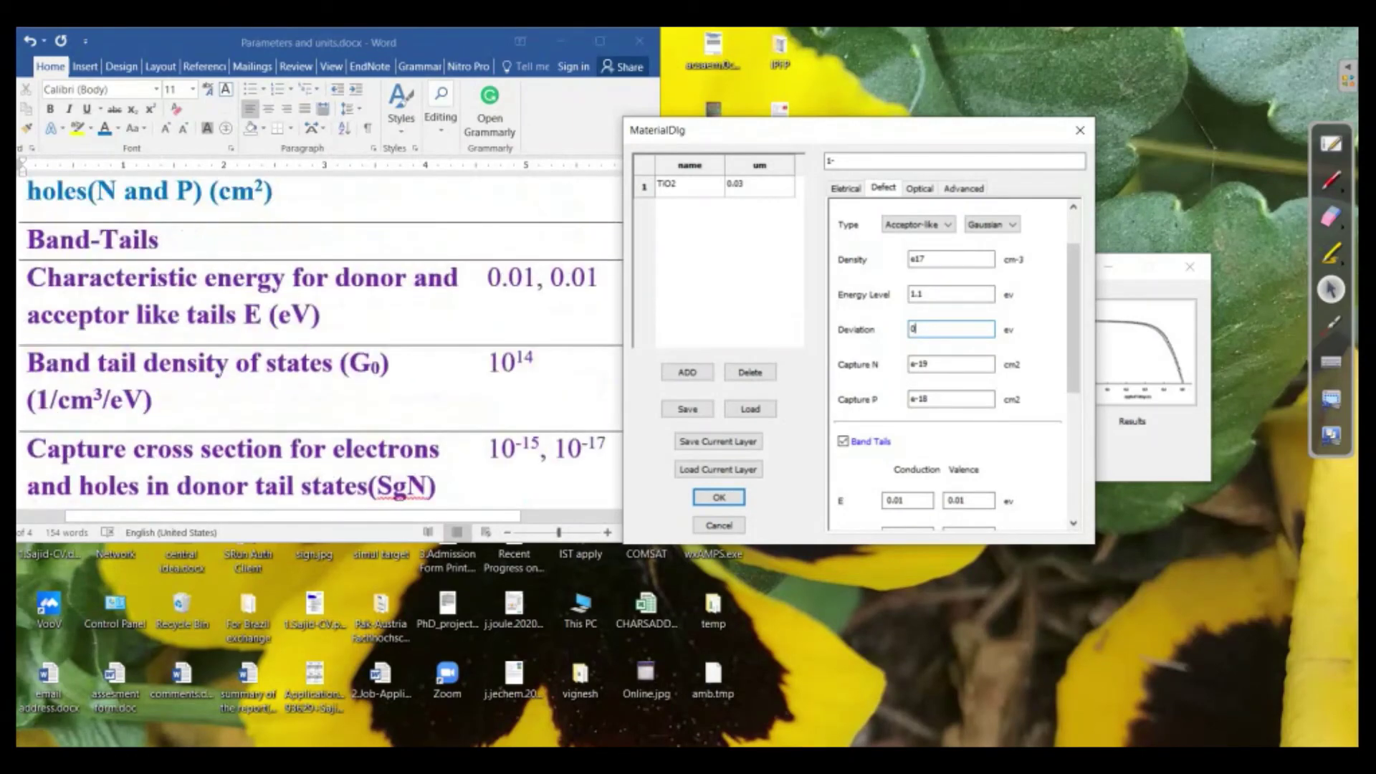
pyautogui.scroll(4, 319, 340)
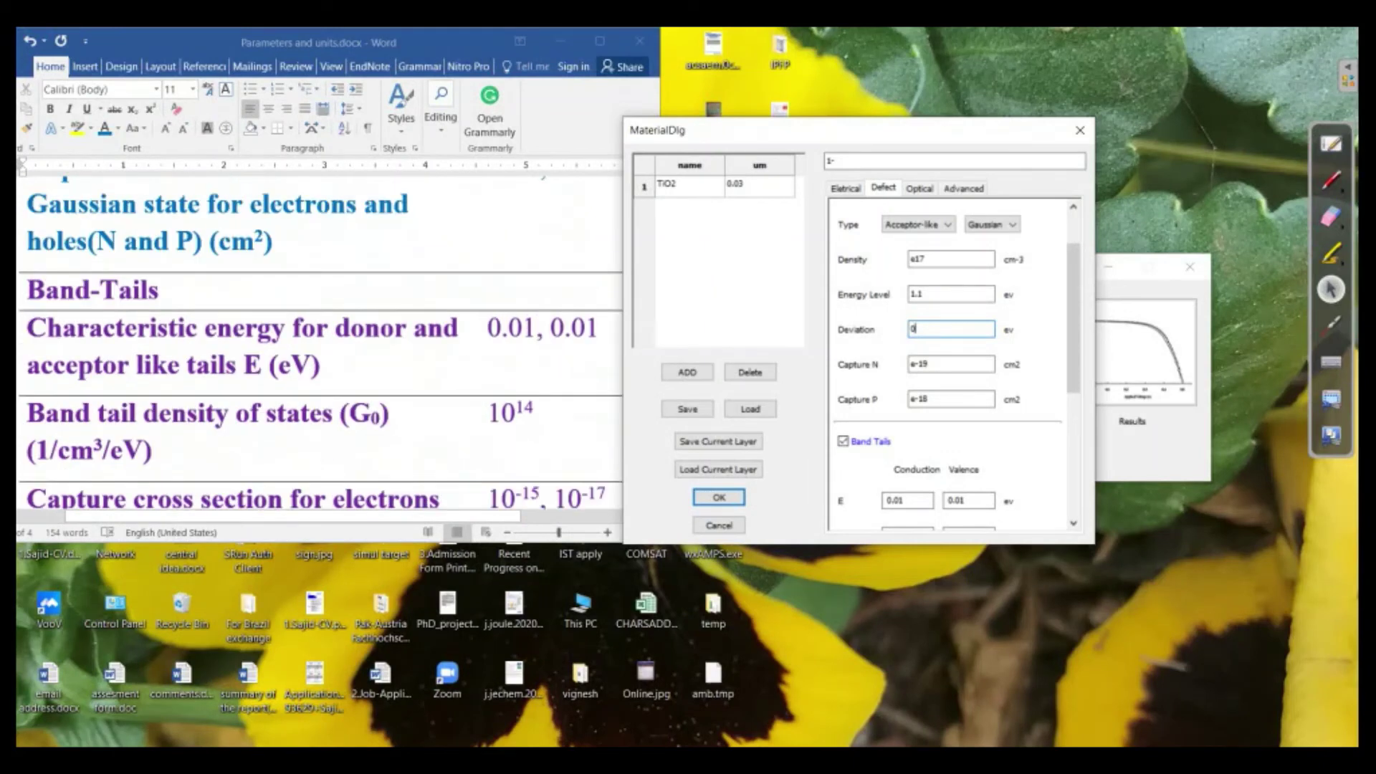
pyautogui.scroll(6, 319, 341)
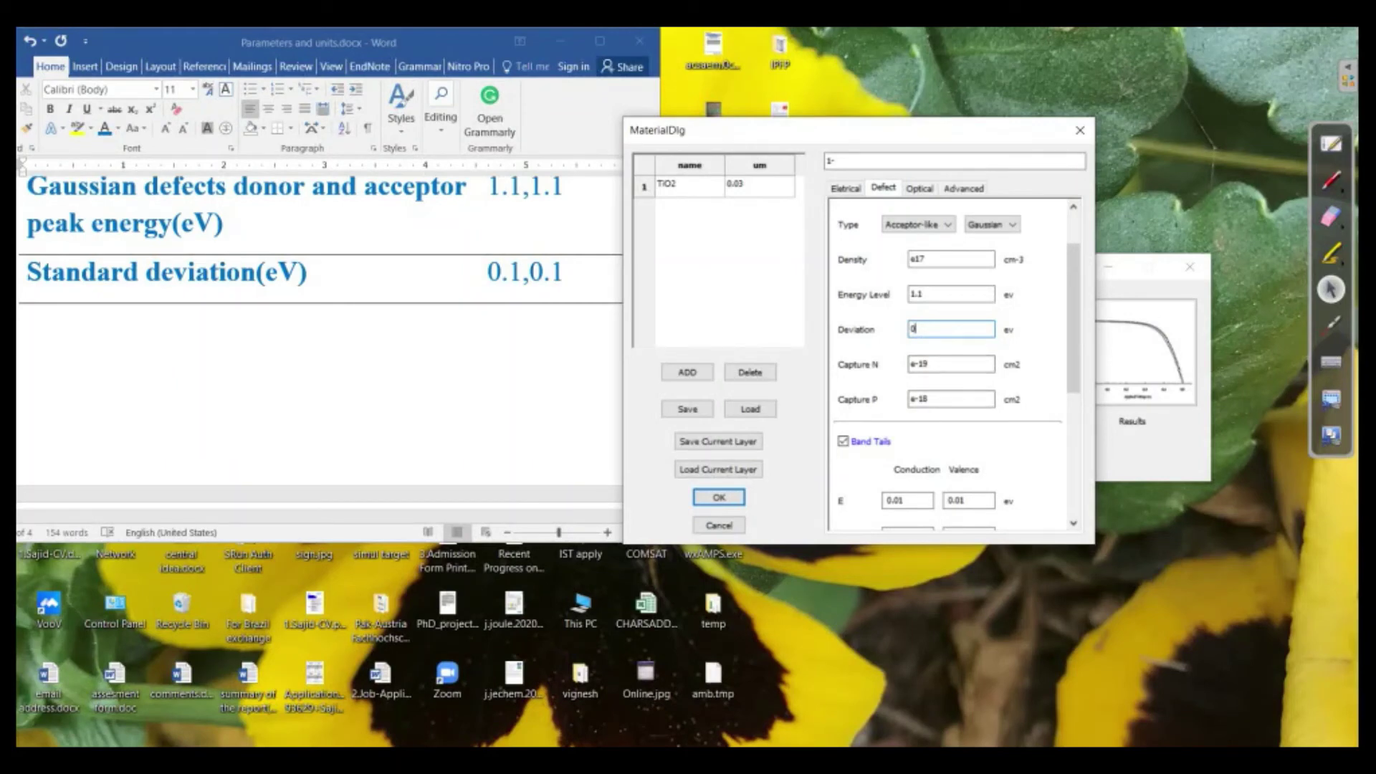
pyautogui.write('.1')
pyautogui.scroll(2, 946, 358)
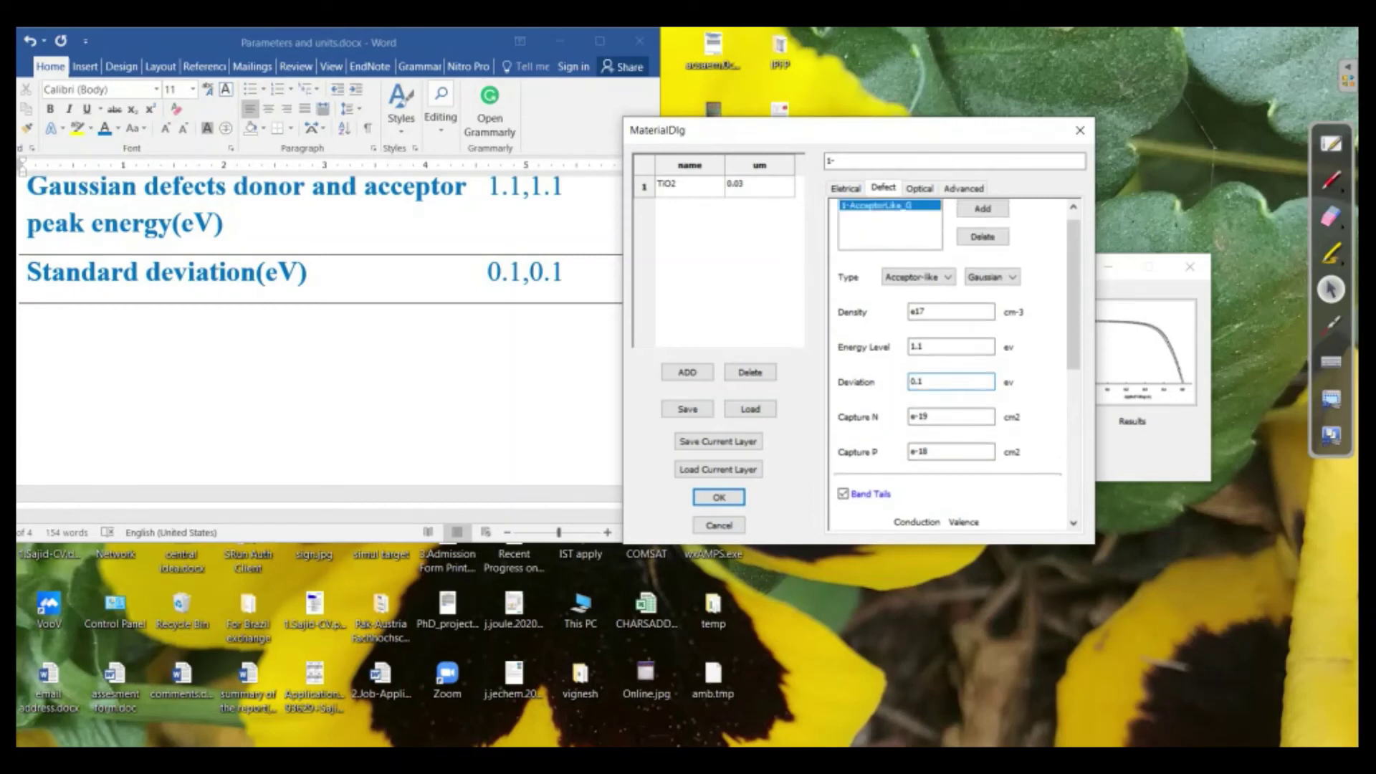
pyautogui.scroll(1, 957, 362)
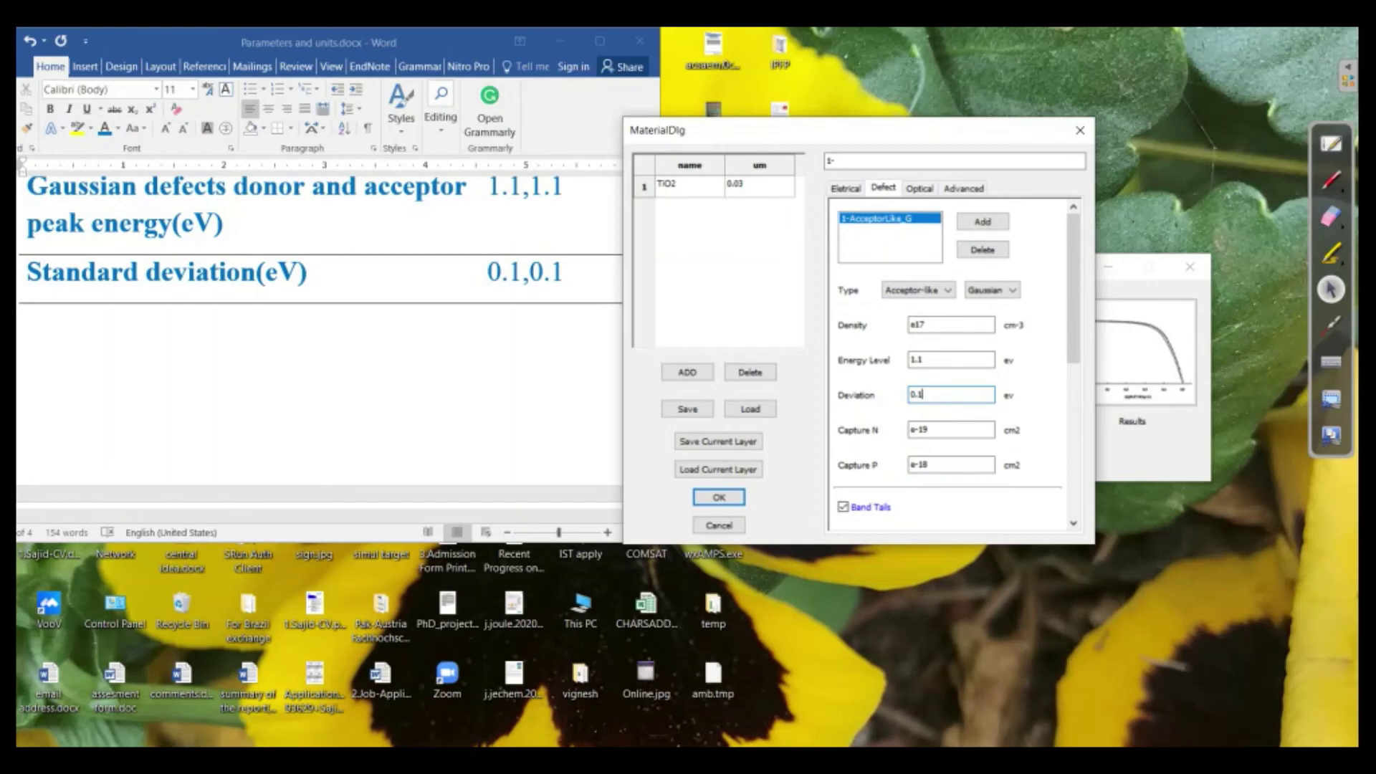
pyautogui.click(929, 291)
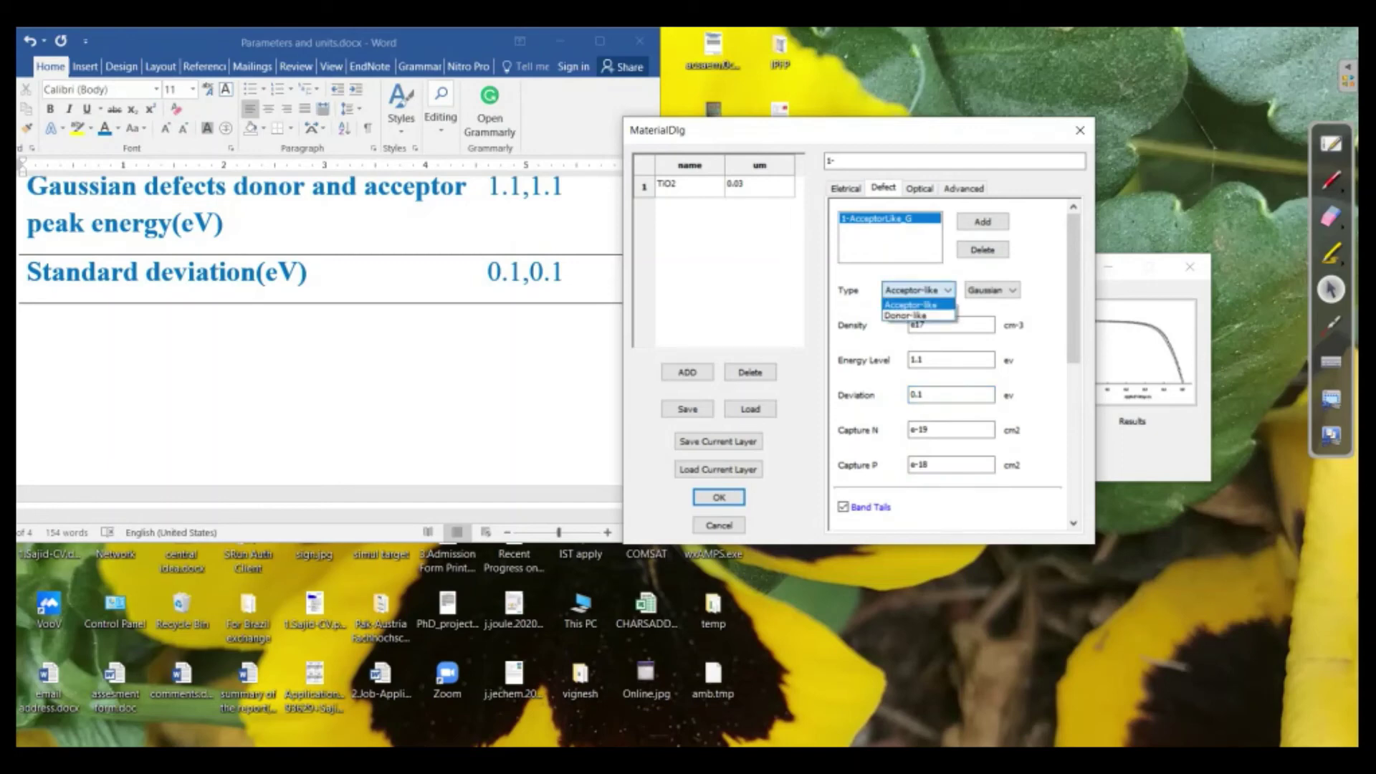
pyautogui.click(917, 316)
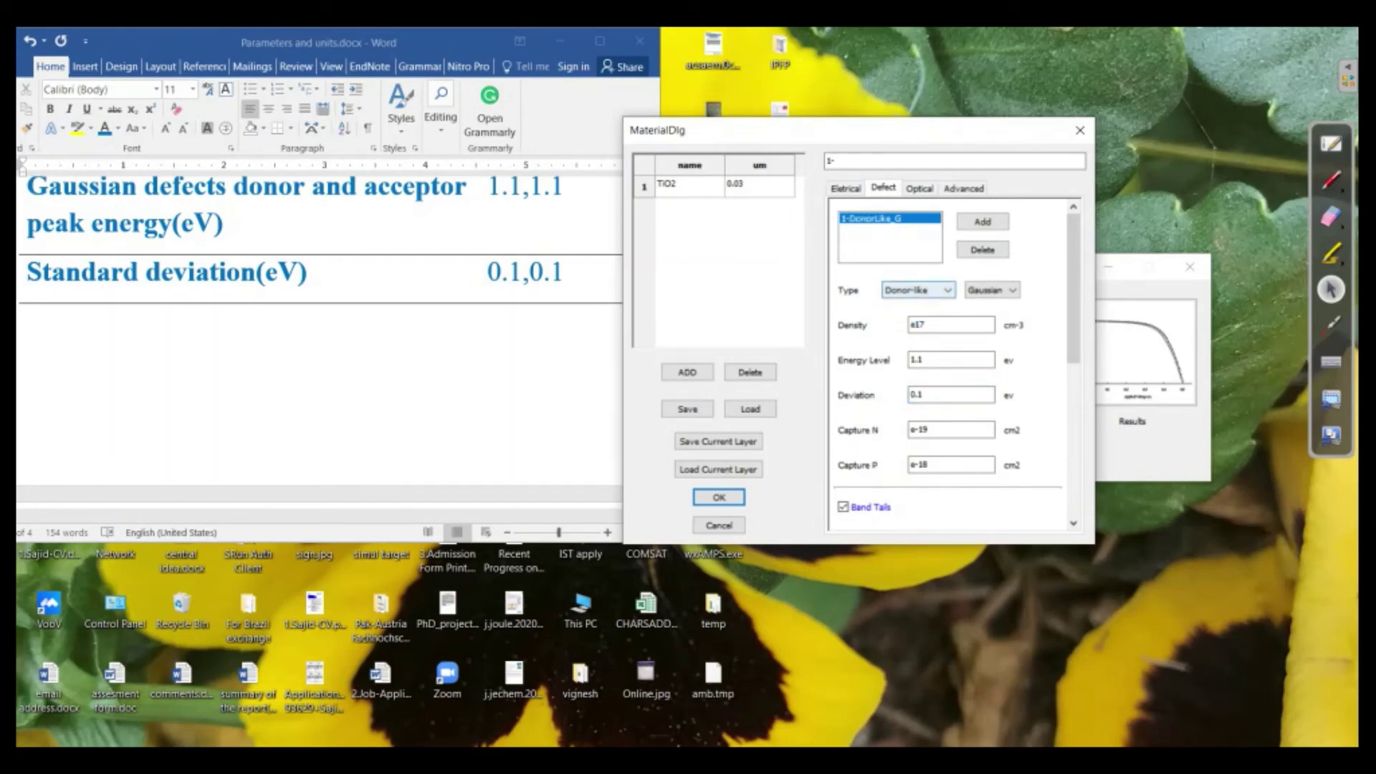
pyautogui.click(924, 290)
pyautogui.click(910, 304)
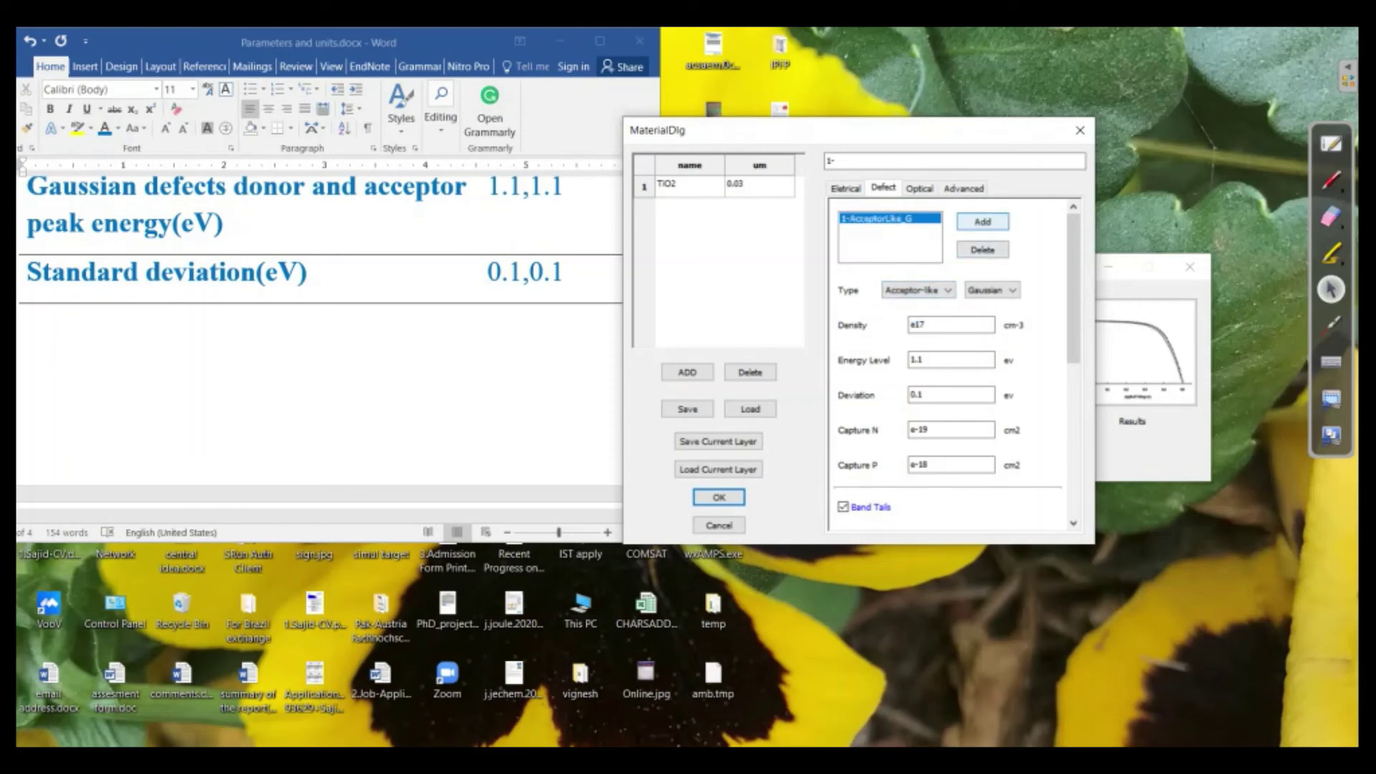
# Step: Add a second defect to the TiO2 layer and set its type to Donor-like
pyautogui.click(983, 221)
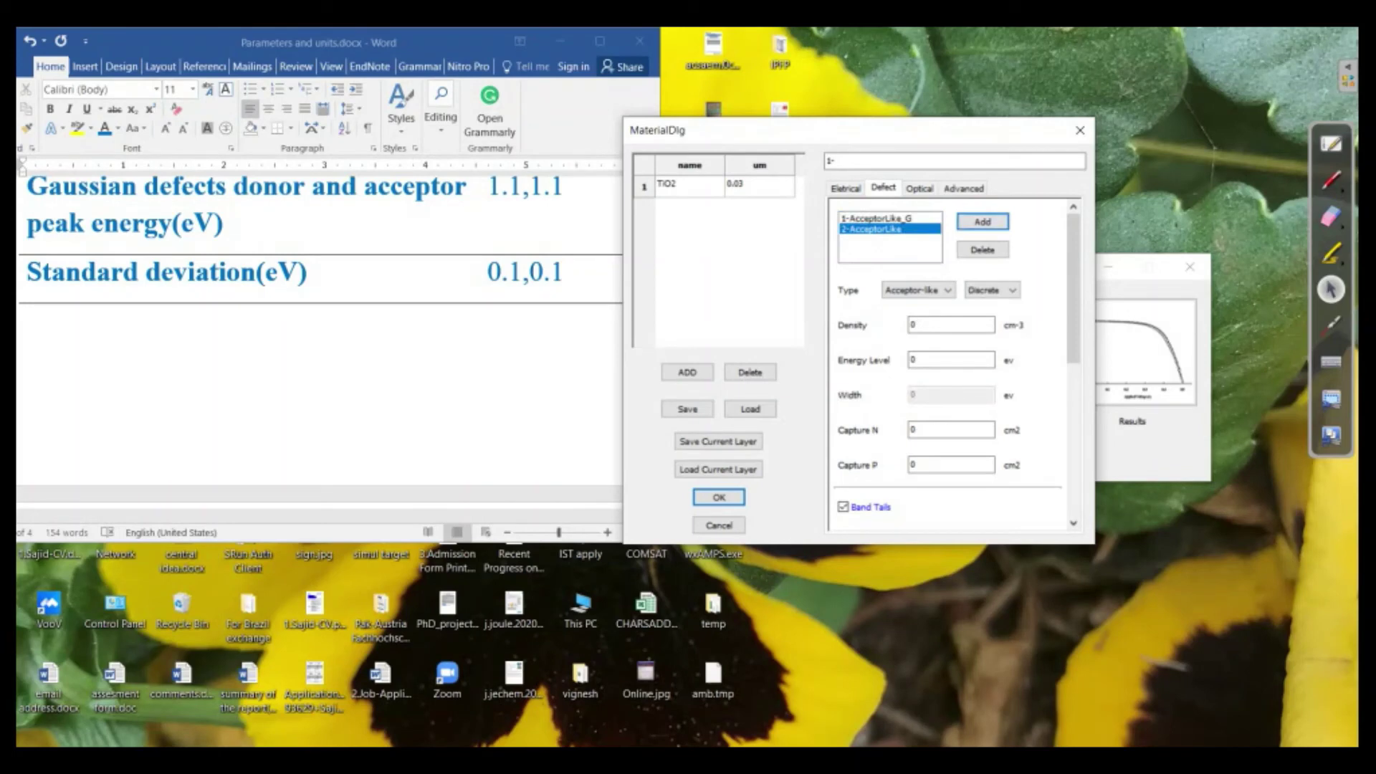
pyautogui.click(877, 219)
pyautogui.click(877, 229)
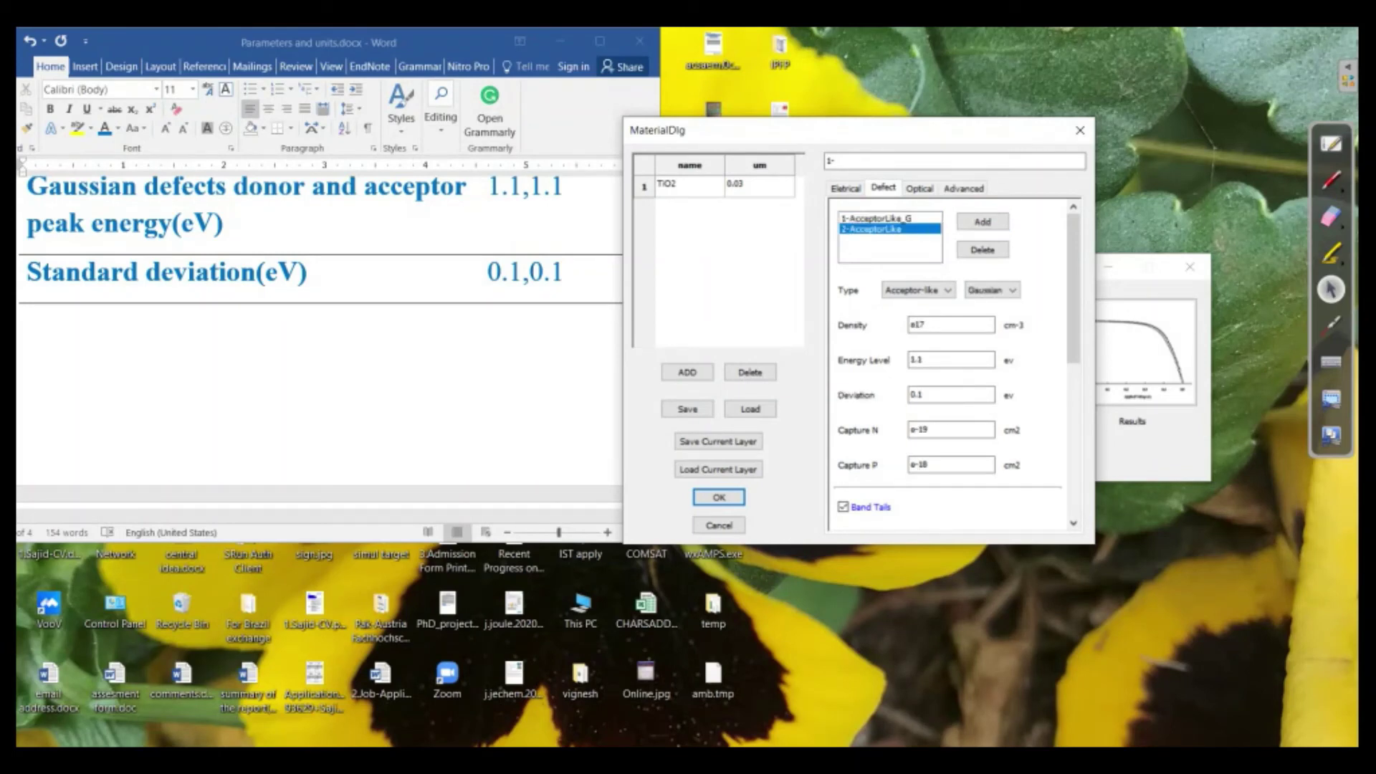
pyautogui.click(918, 290)
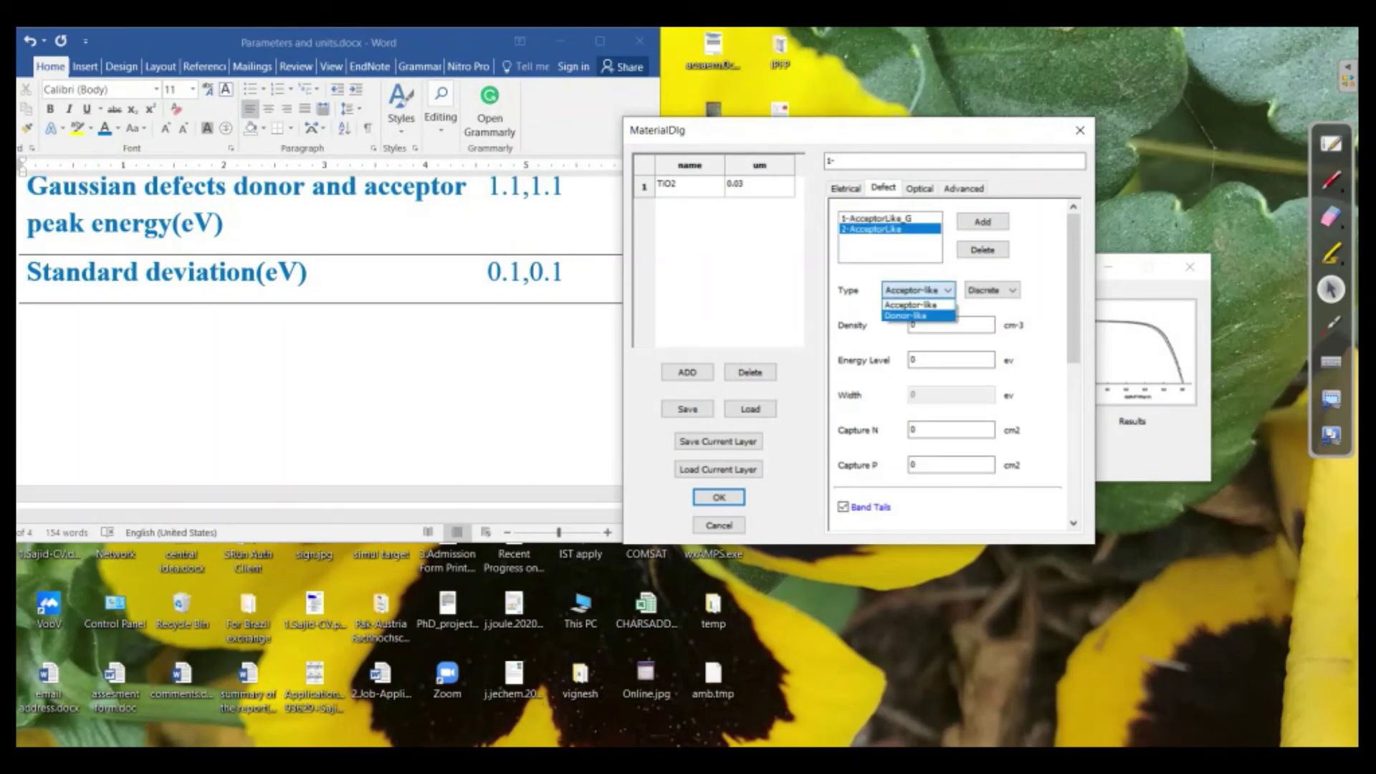
pyautogui.click(913, 316)
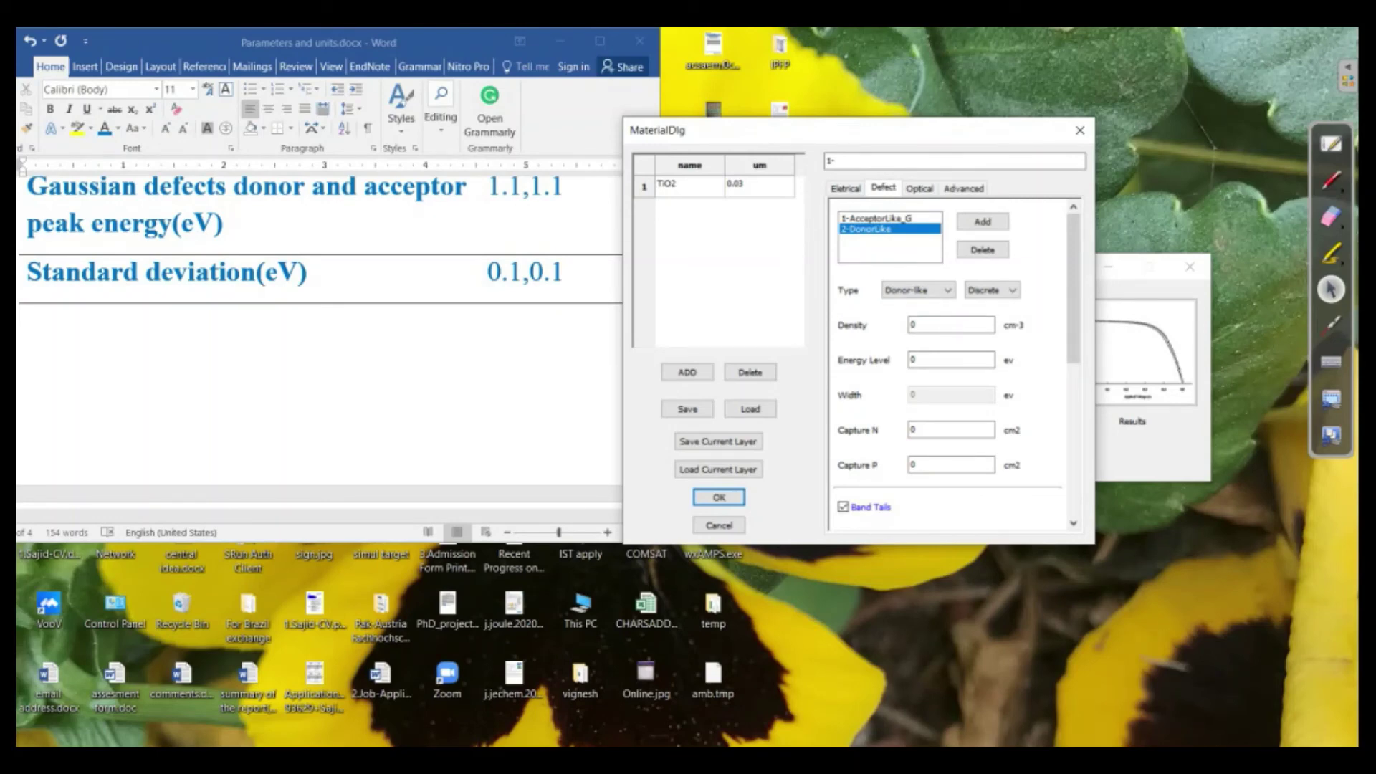
# Step: Review the parameter table and device diagram in Word, along with the TiO2 layer's optical, electrical and defect settings
pyautogui.scroll(3, 319, 337)
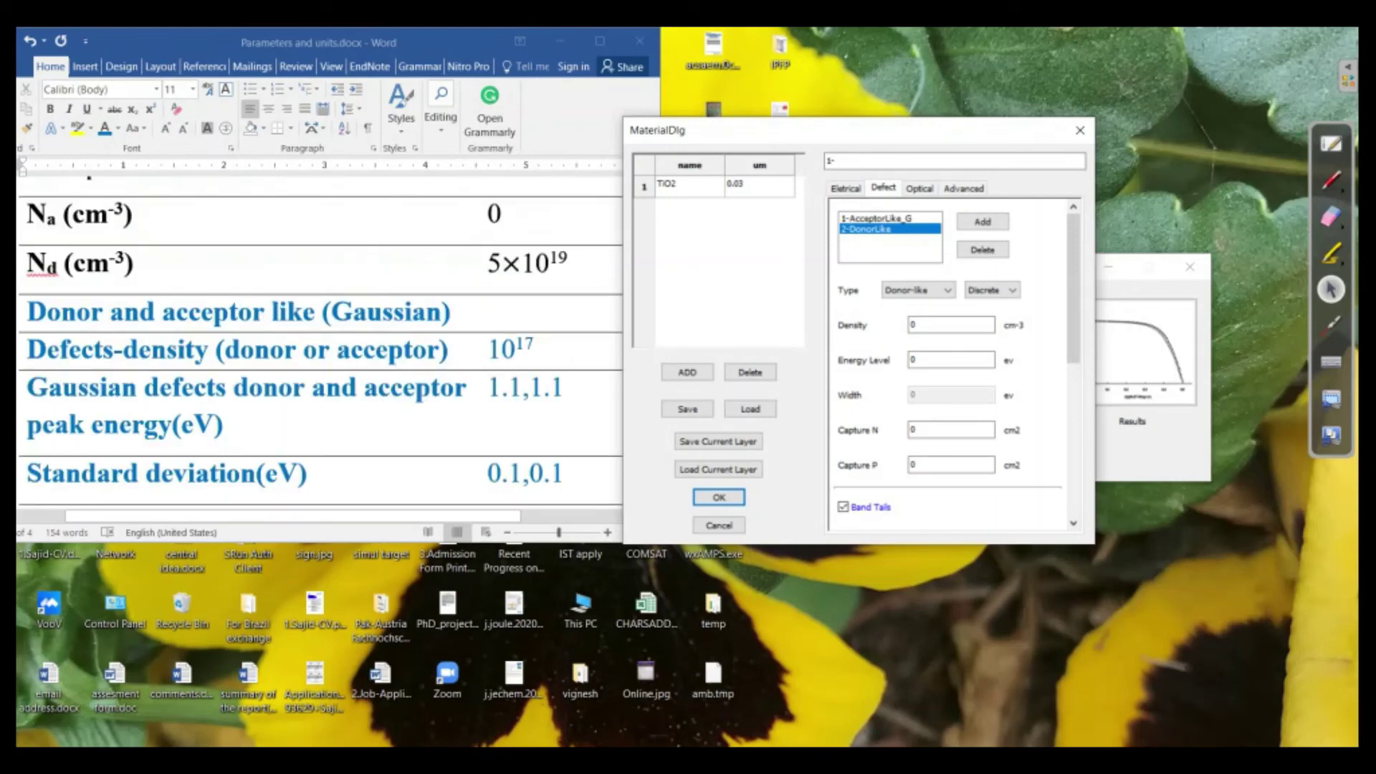
pyautogui.scroll(-1, 320, 350)
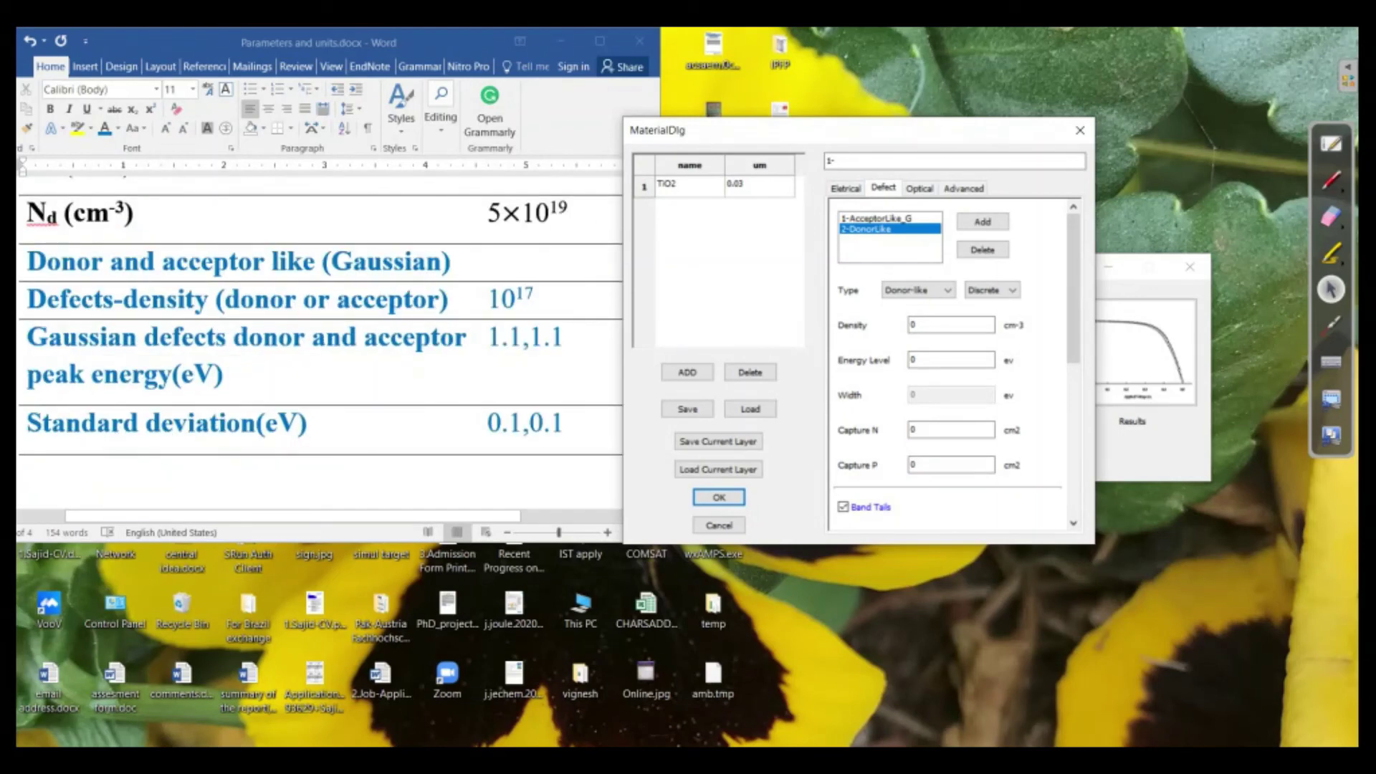
pyautogui.scroll(-10, 320, 337)
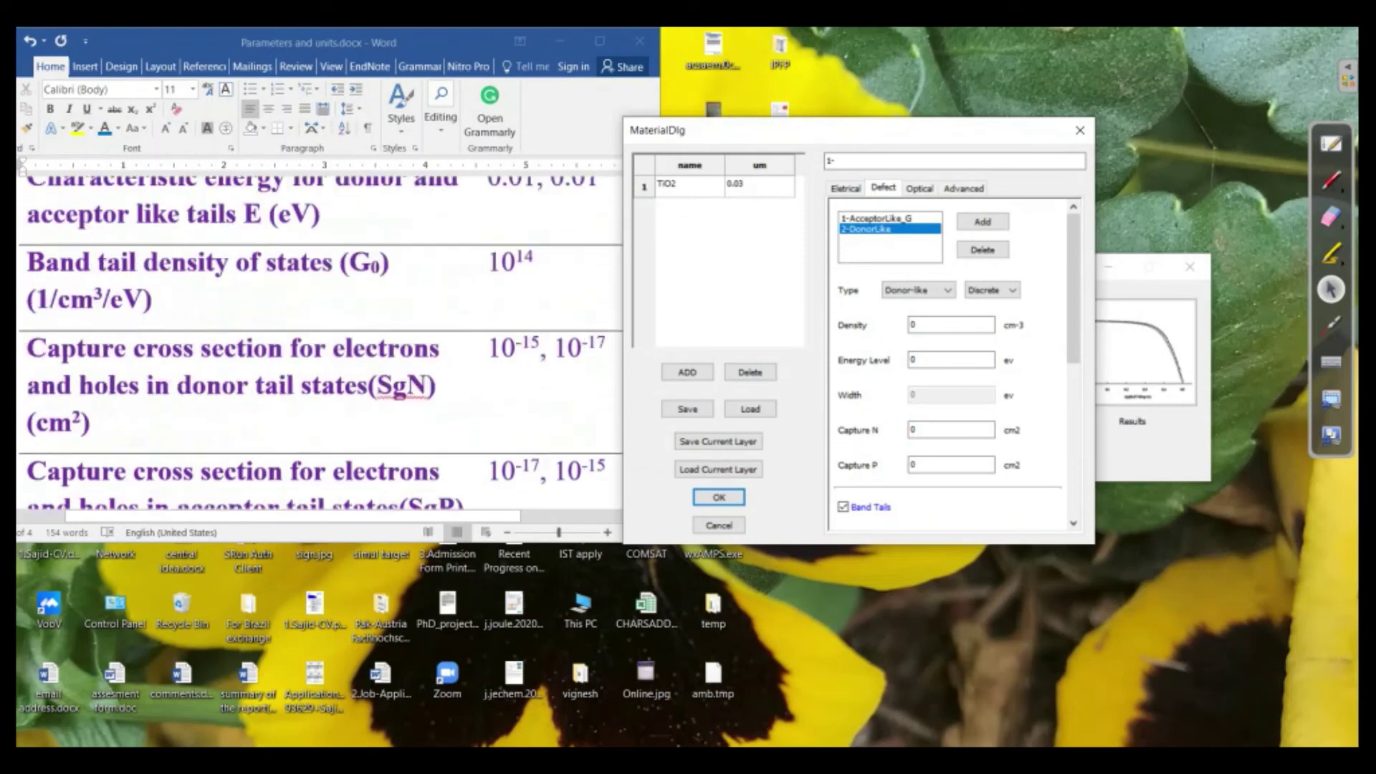
pyautogui.scroll(-3, 320, 337)
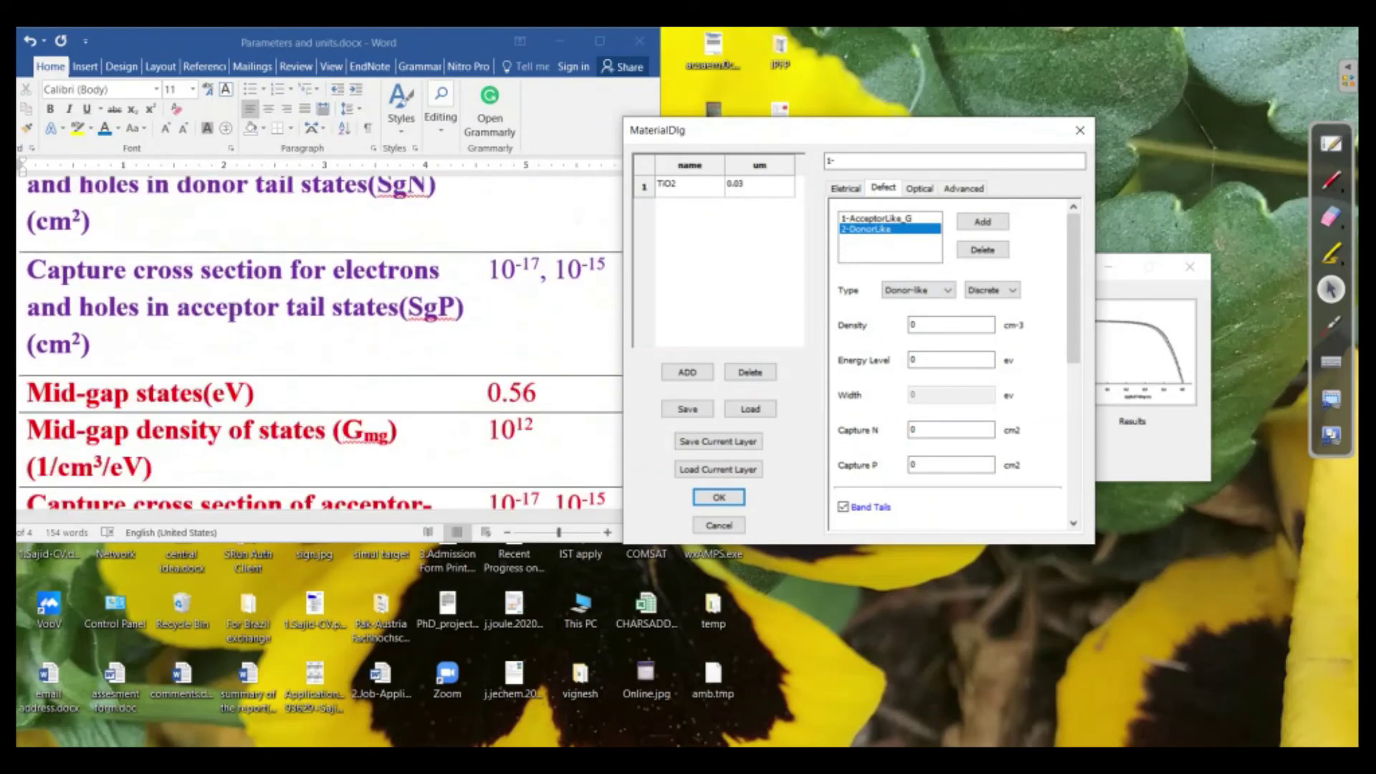
pyautogui.click(920, 187)
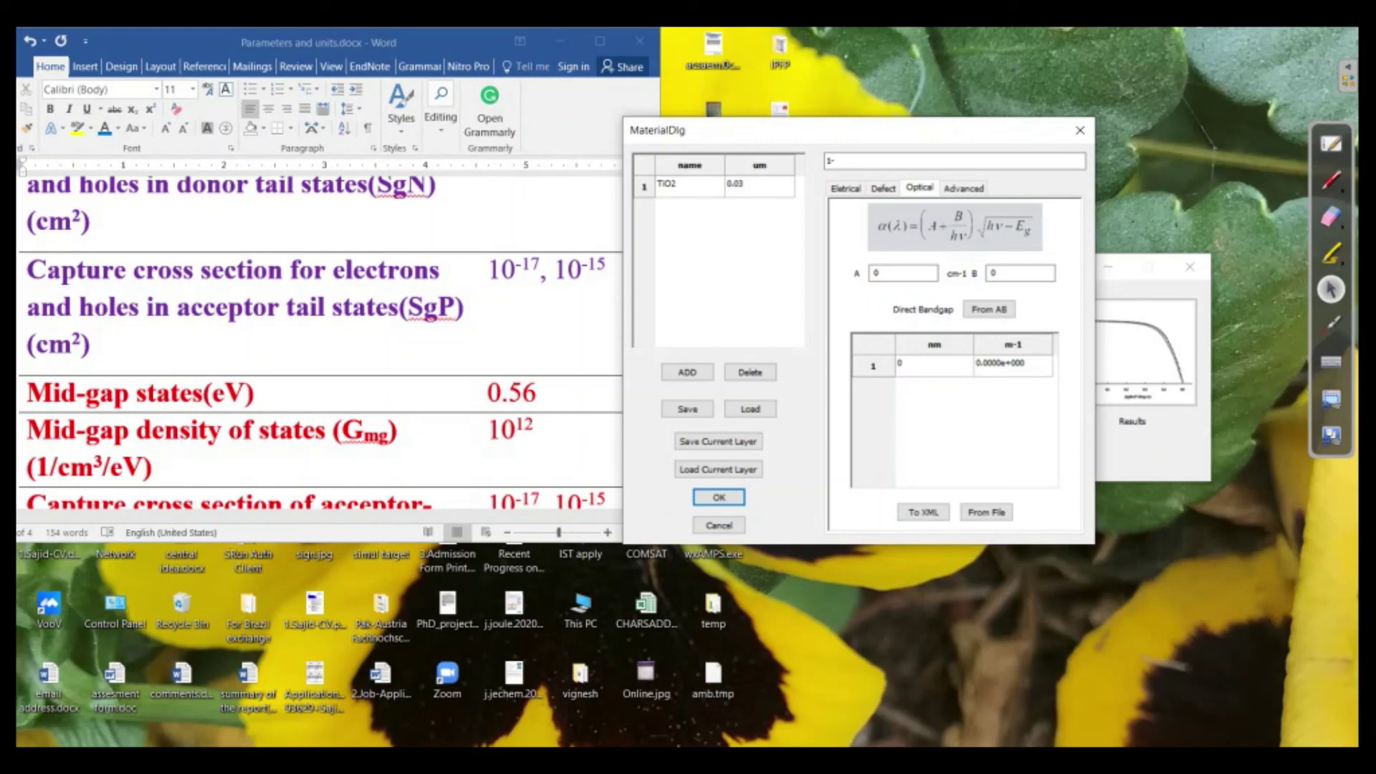
pyautogui.scroll(15, 321, 349)
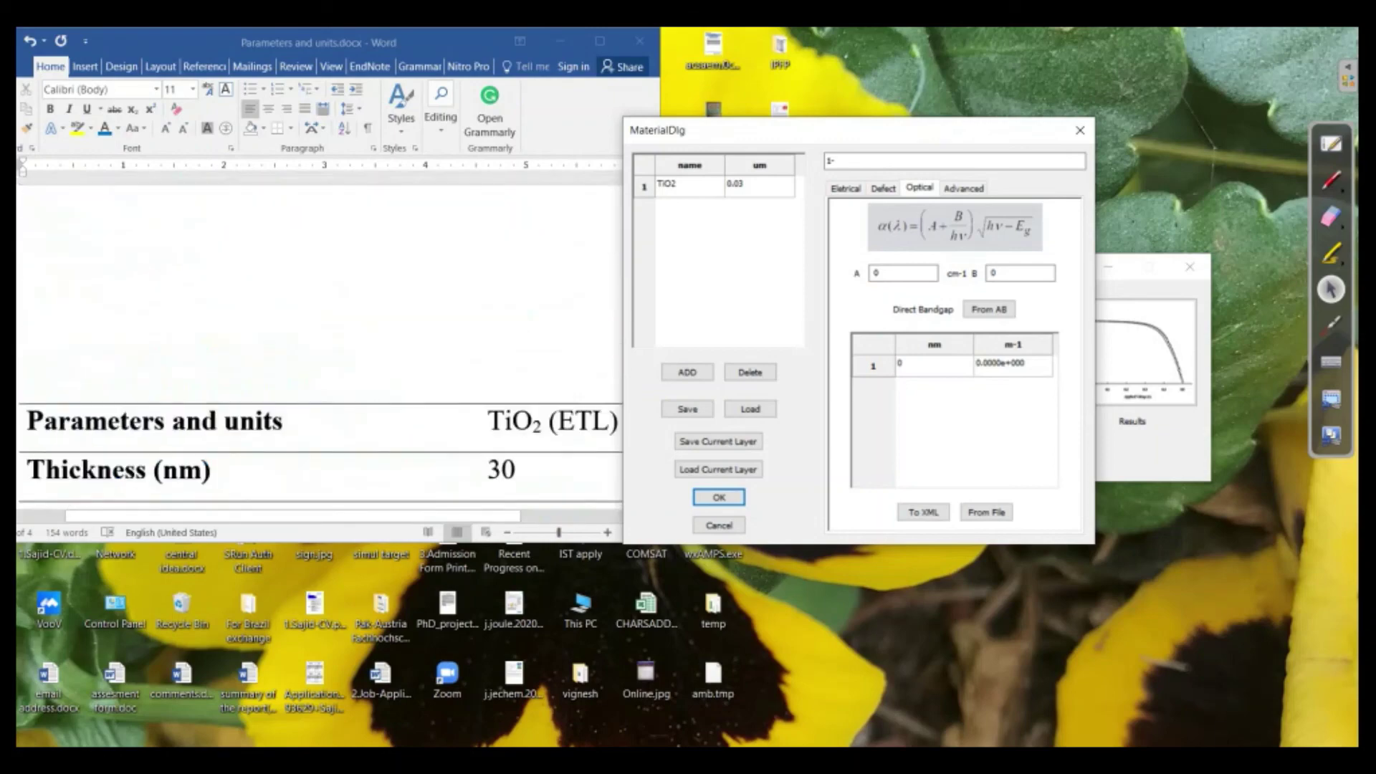
pyautogui.scroll(6, 321, 337)
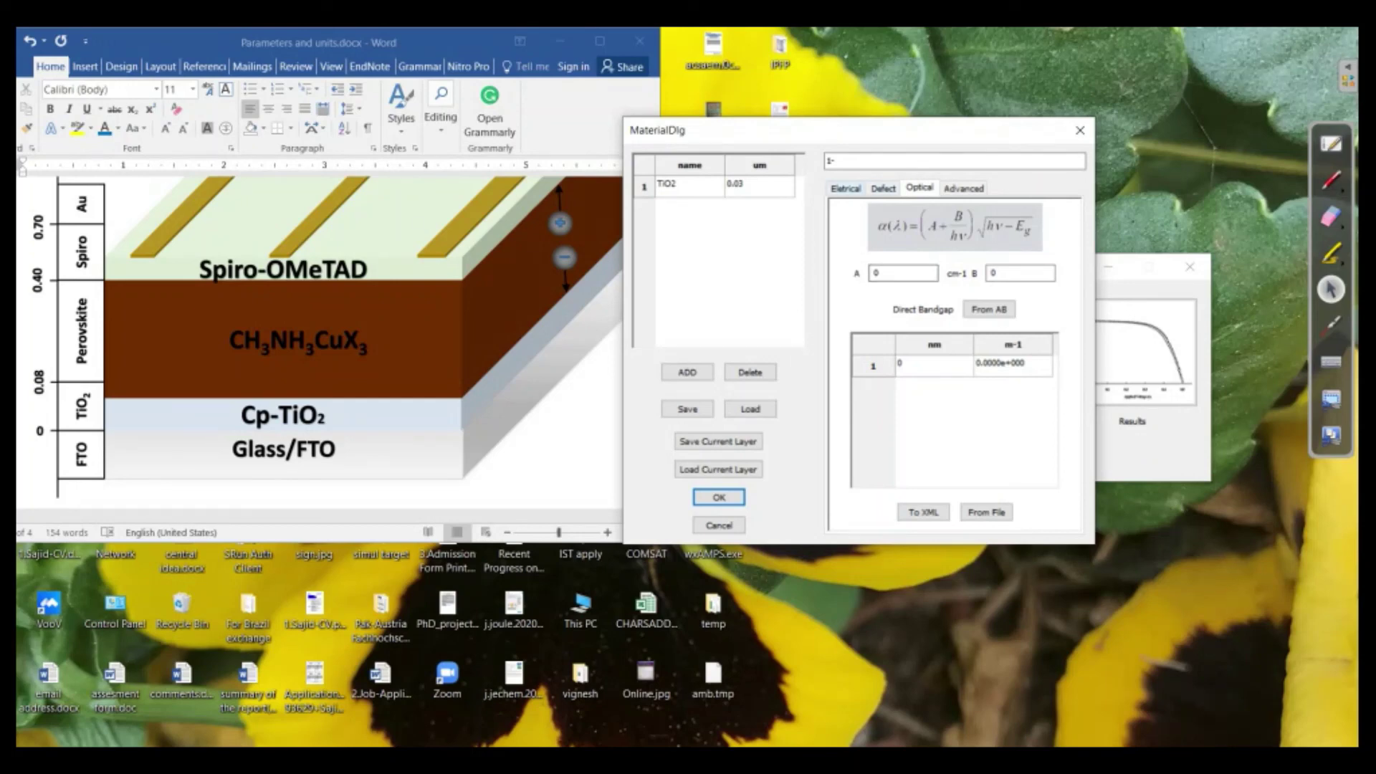
pyautogui.click(845, 188)
pyautogui.click(883, 188)
pyautogui.click(845, 187)
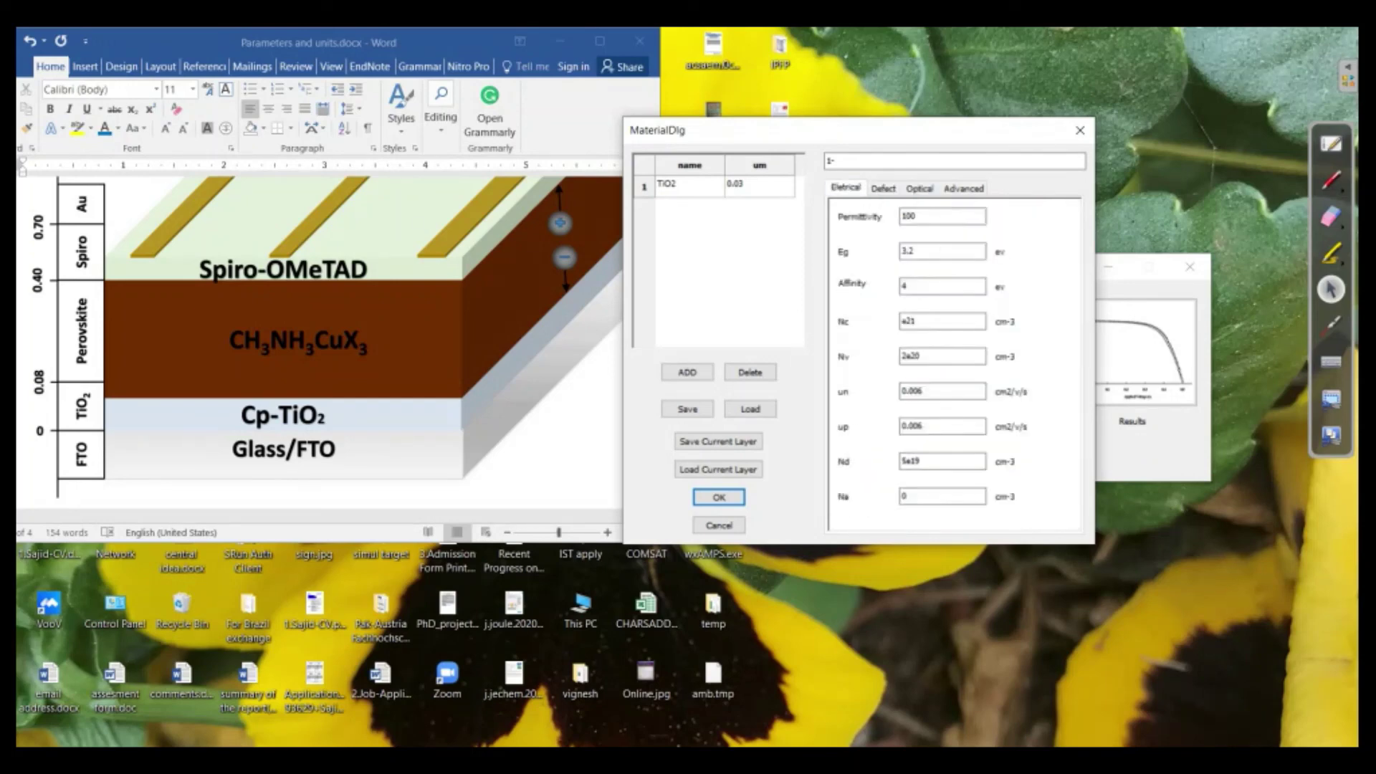
pyautogui.click(883, 188)
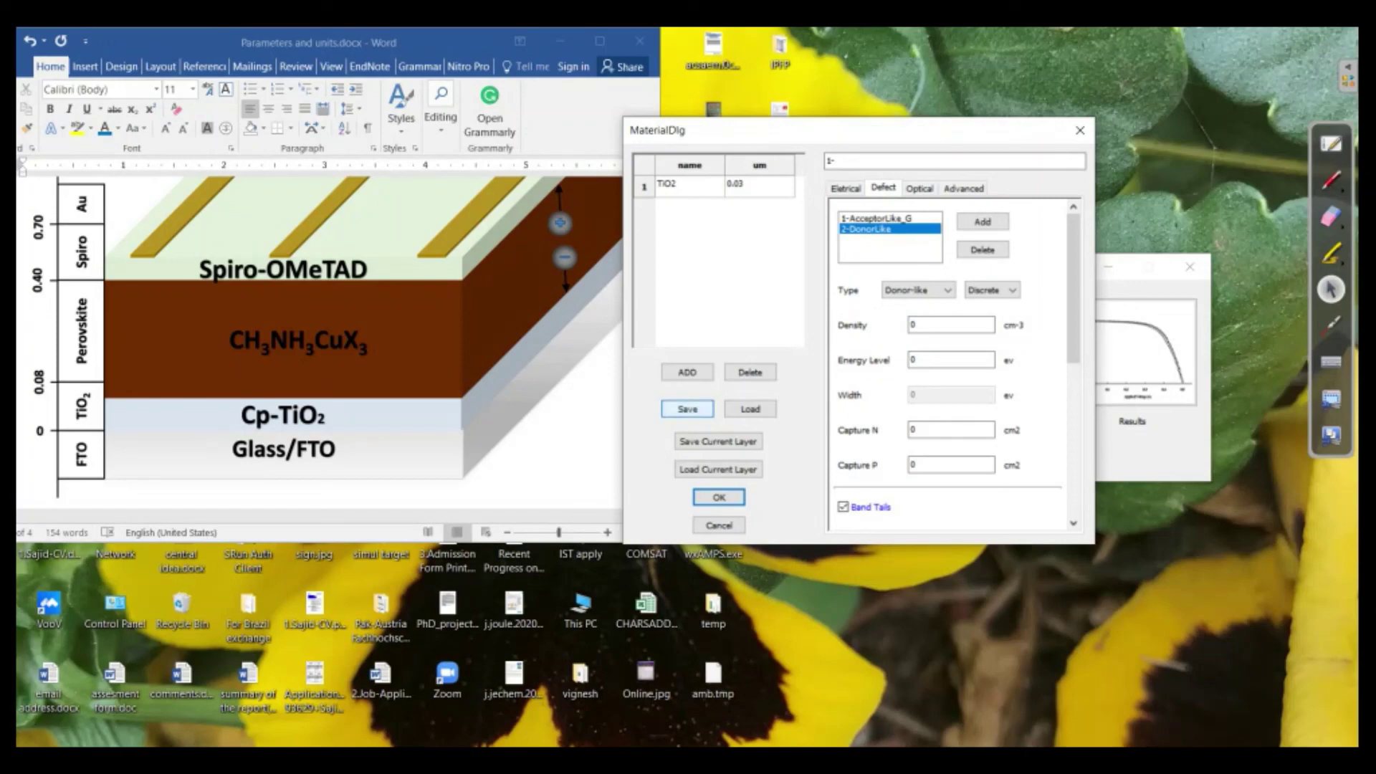
# Step: Save the material data in the device folder as "First layer.dev"
pyautogui.click(687, 408)
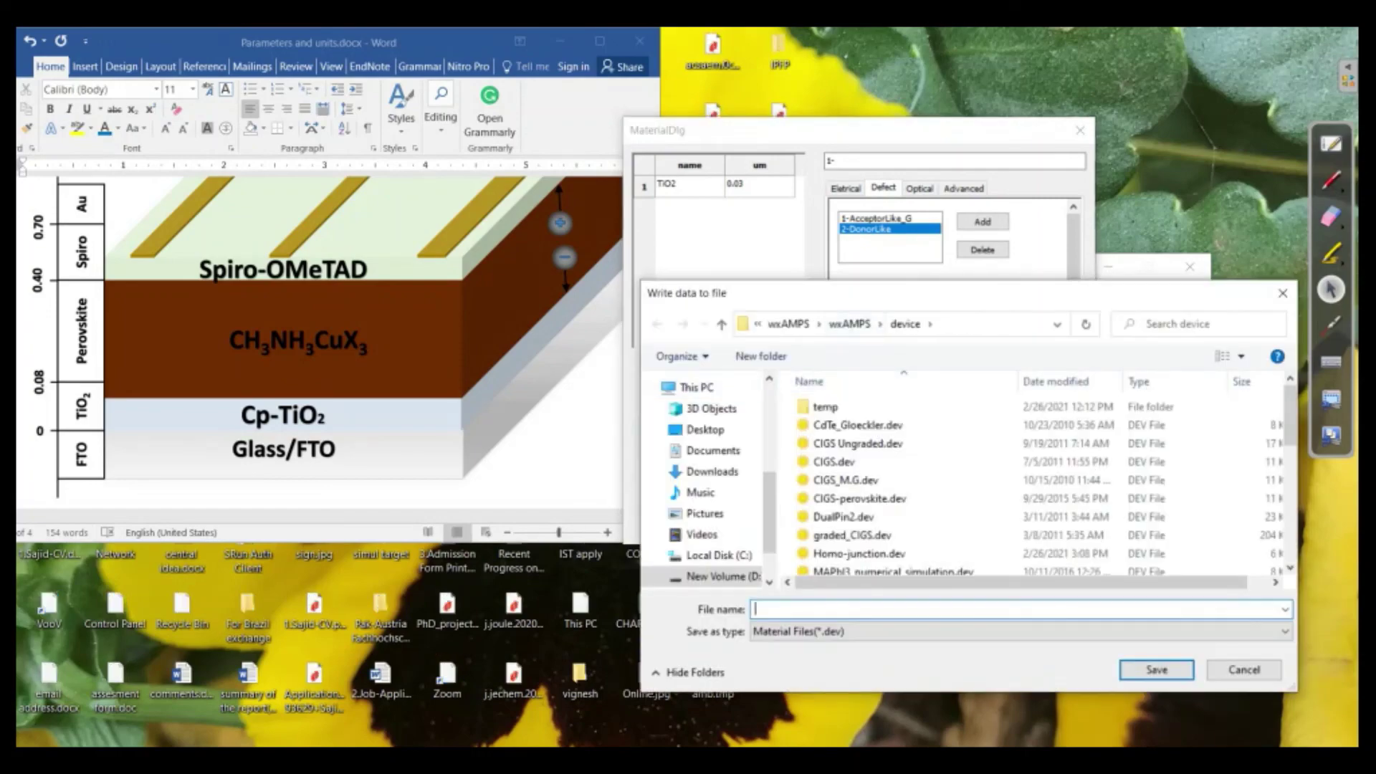
pyautogui.moveTo(859, 293); pyautogui.dragTo(681, 58)
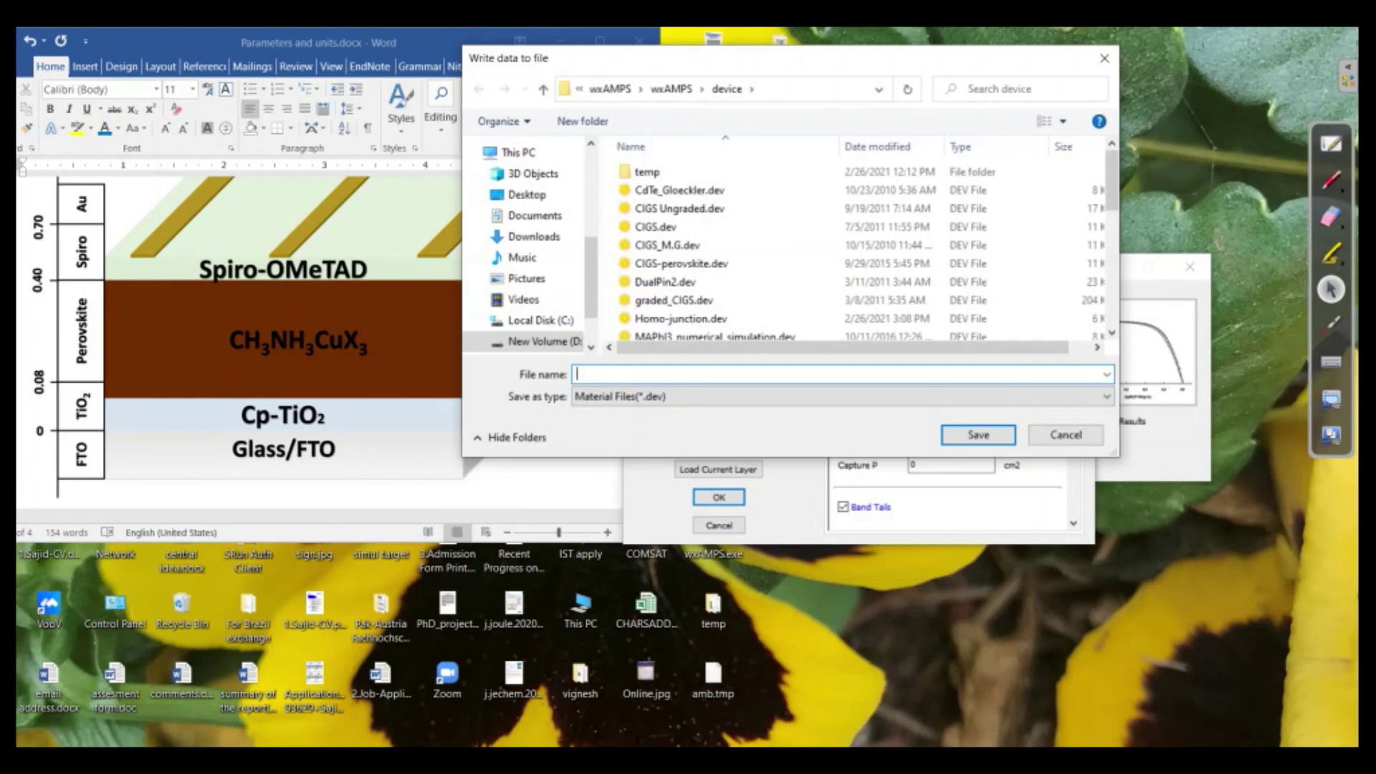
pyautogui.write('First layer.dev')
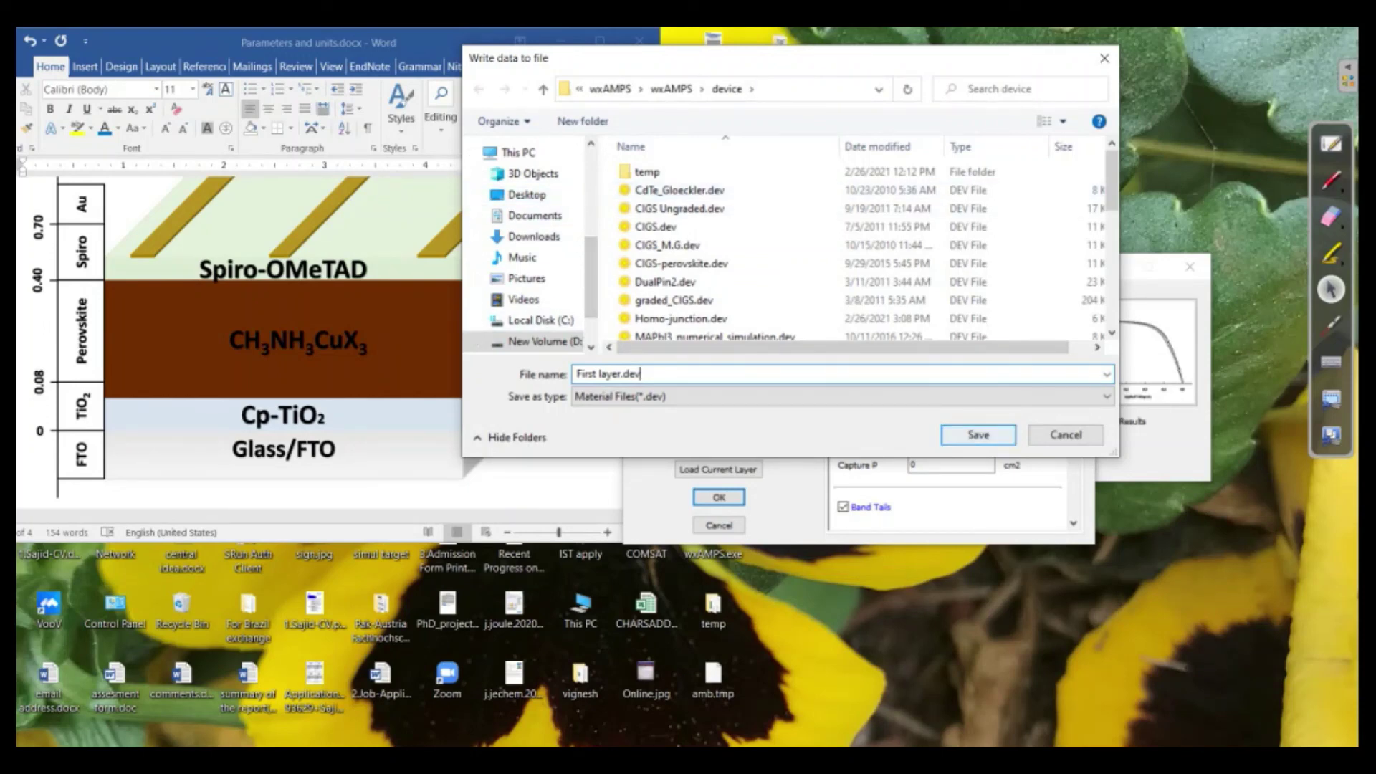
pyautogui.click(978, 435)
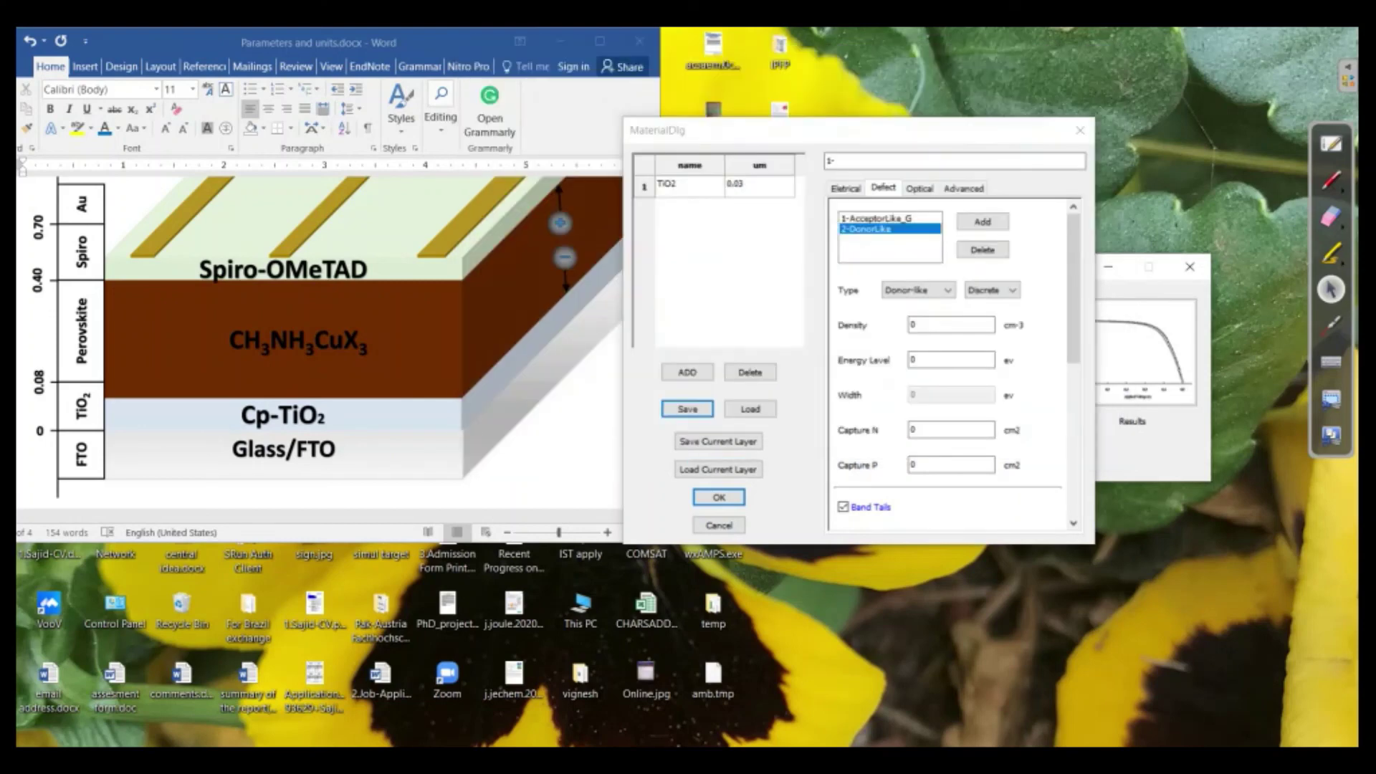